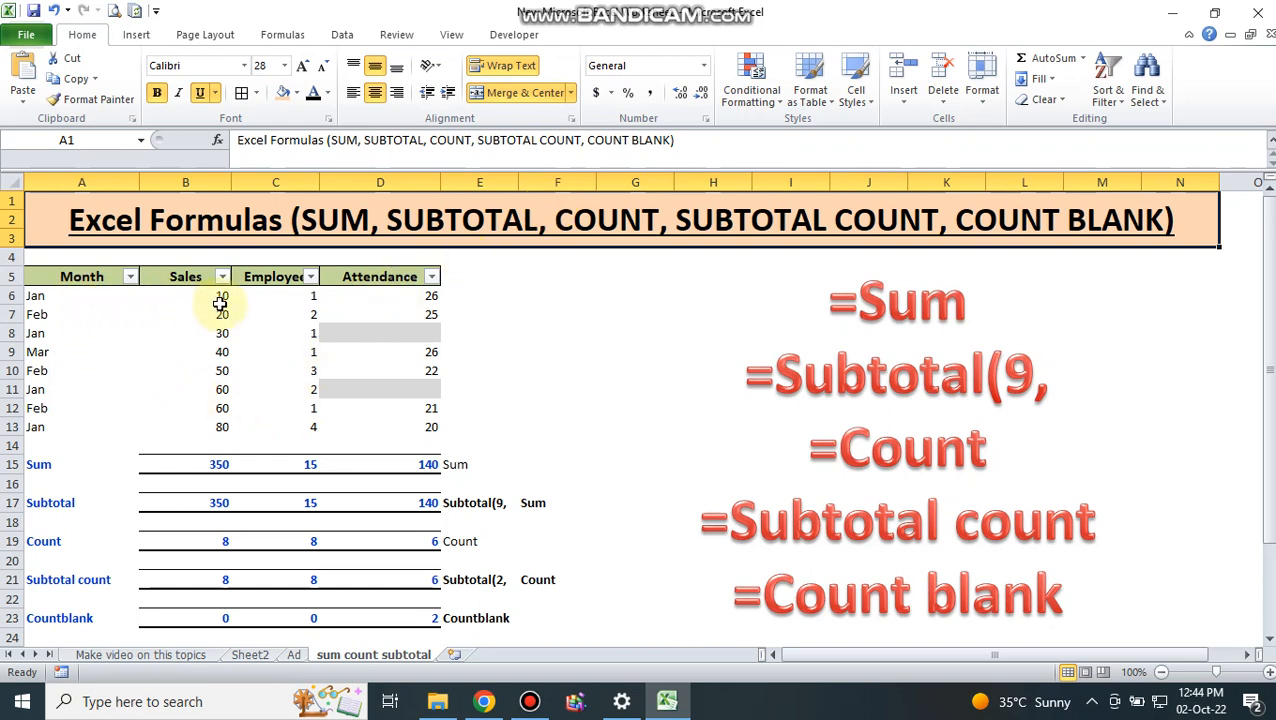
Step: Review the first data row's entries under Month, Sales, Employee and Attendance
left_click(90, 296)
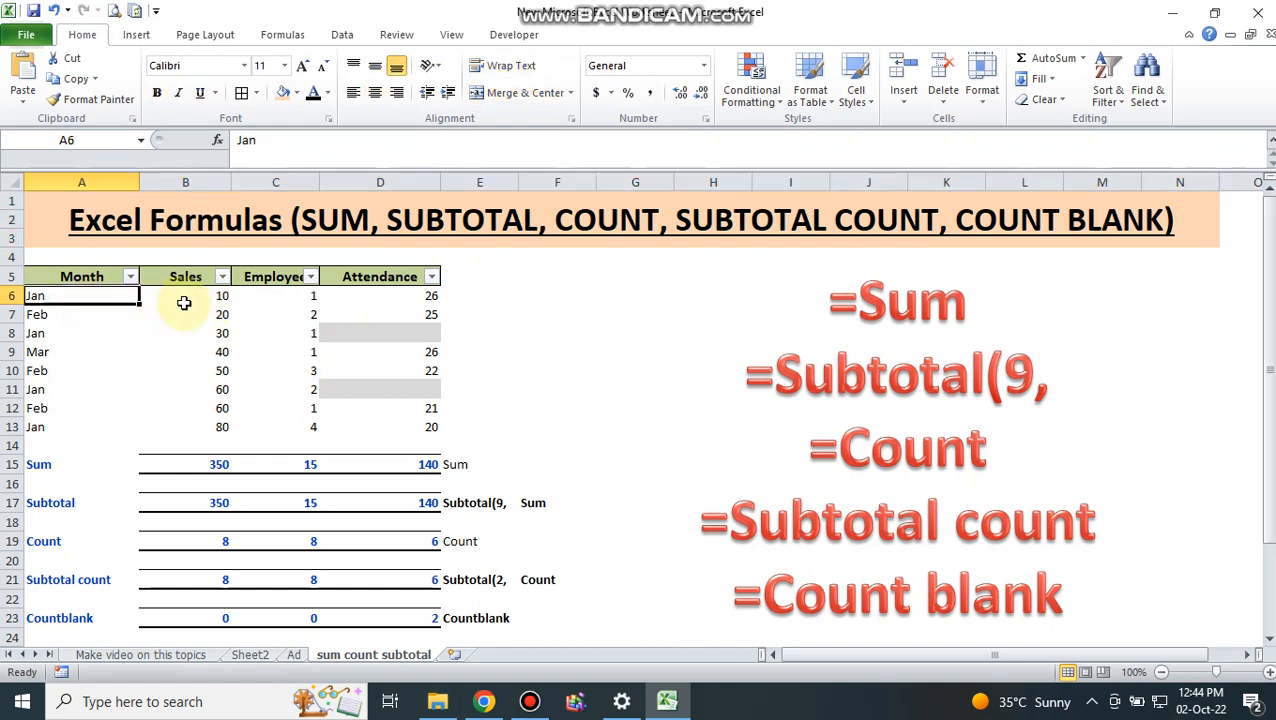
left_click(184, 303)
key("Right")
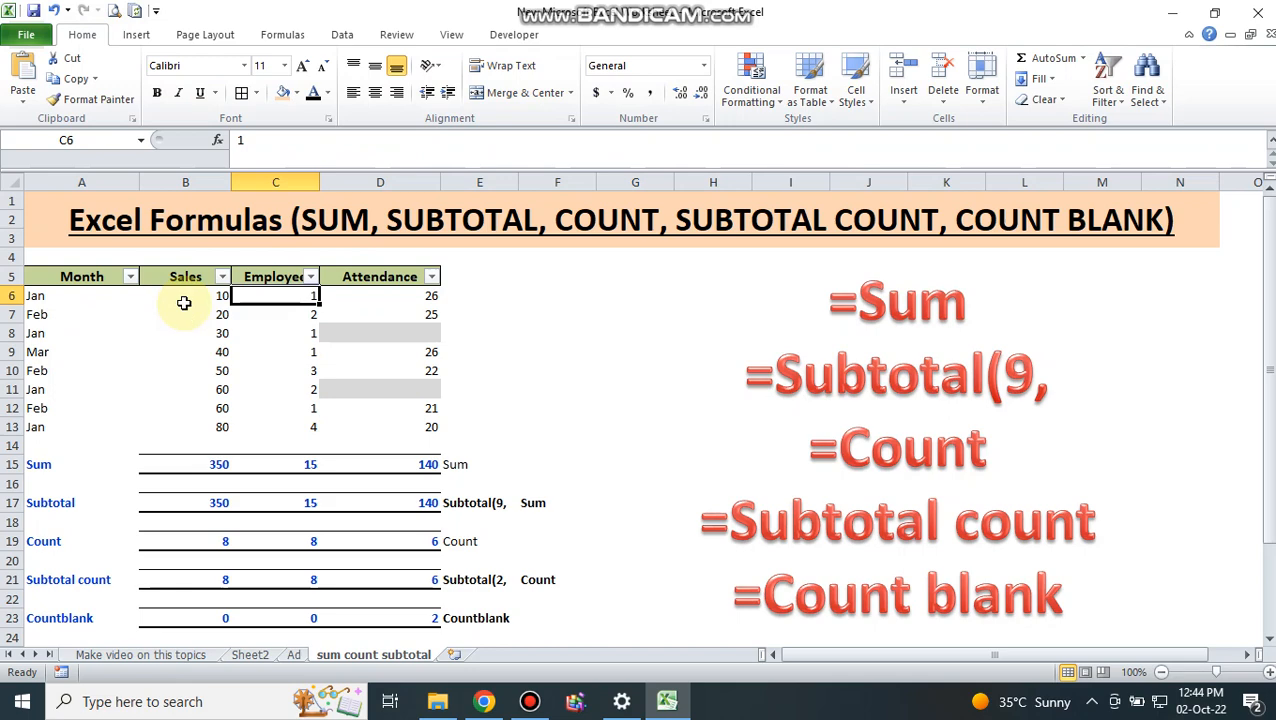
key("Up")
key("Down")
key("Right")
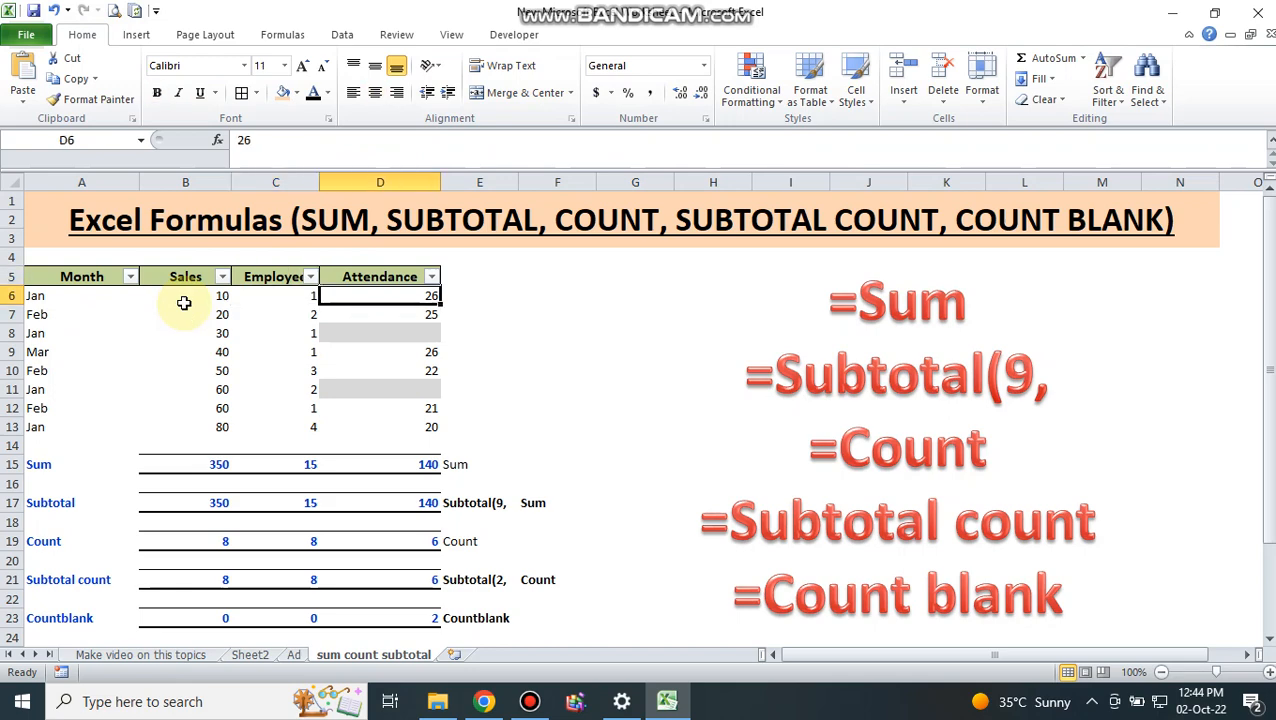
key("Left")
key("Left")
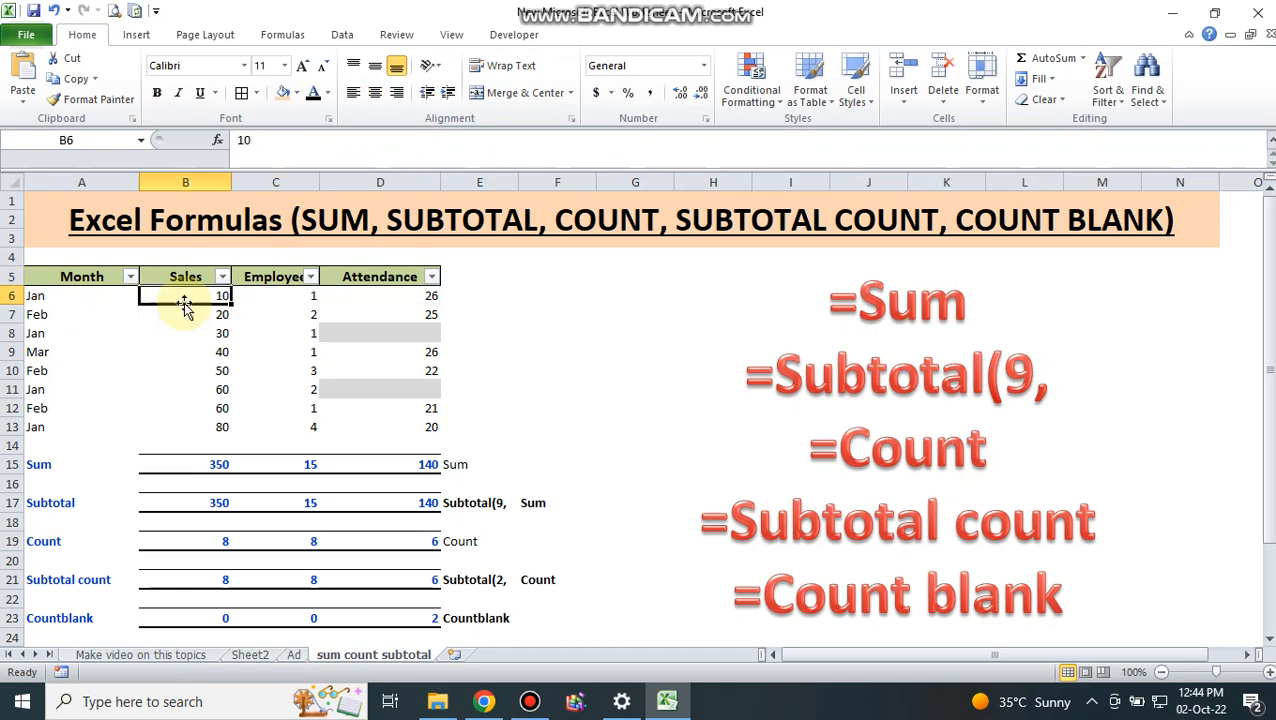
Step: Examine the Sales values down to row 13 and the Sum formula in B15
key("Down")
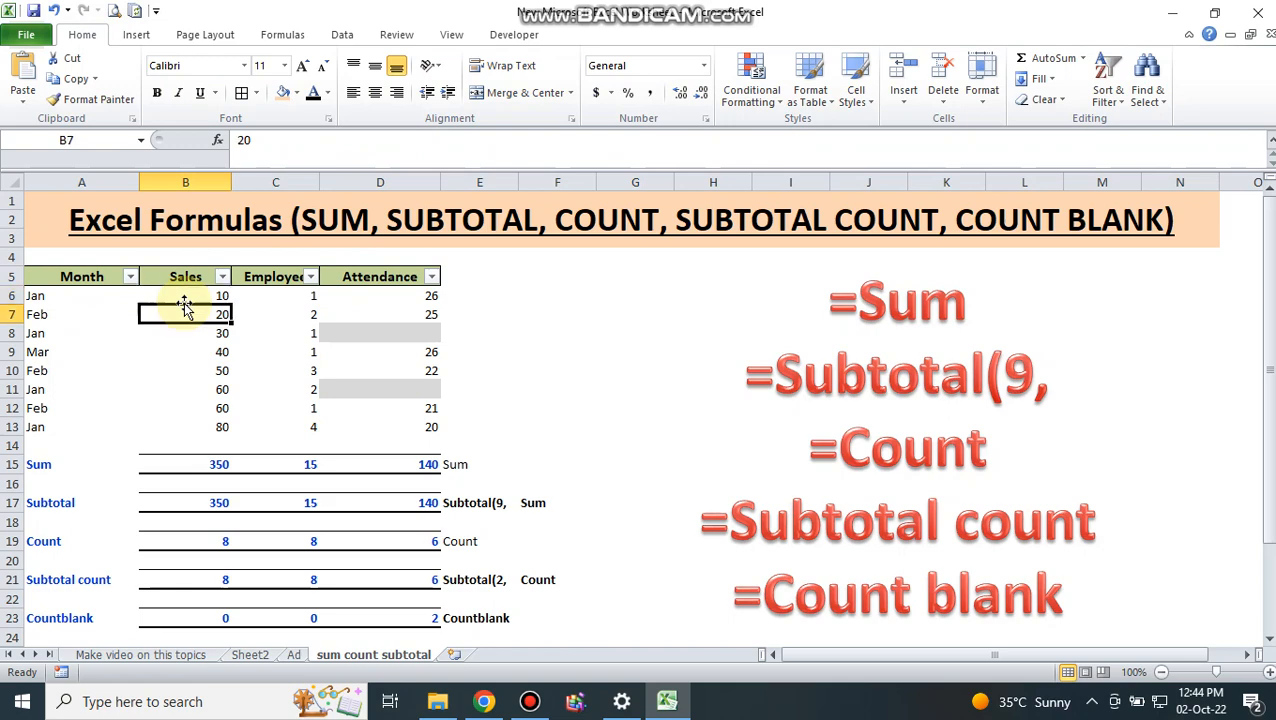
key("Down")
key("Down")
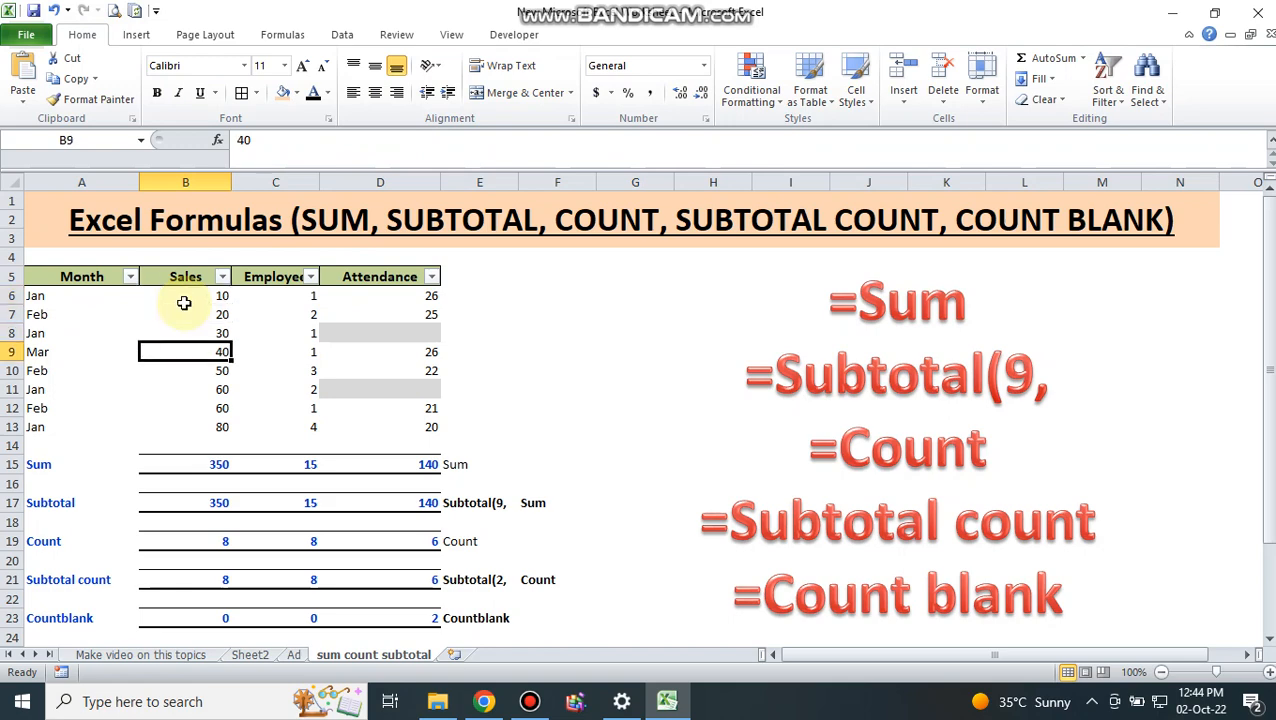
key("Down")
key("Down")
key("Down")
key("Down")
key("Down")
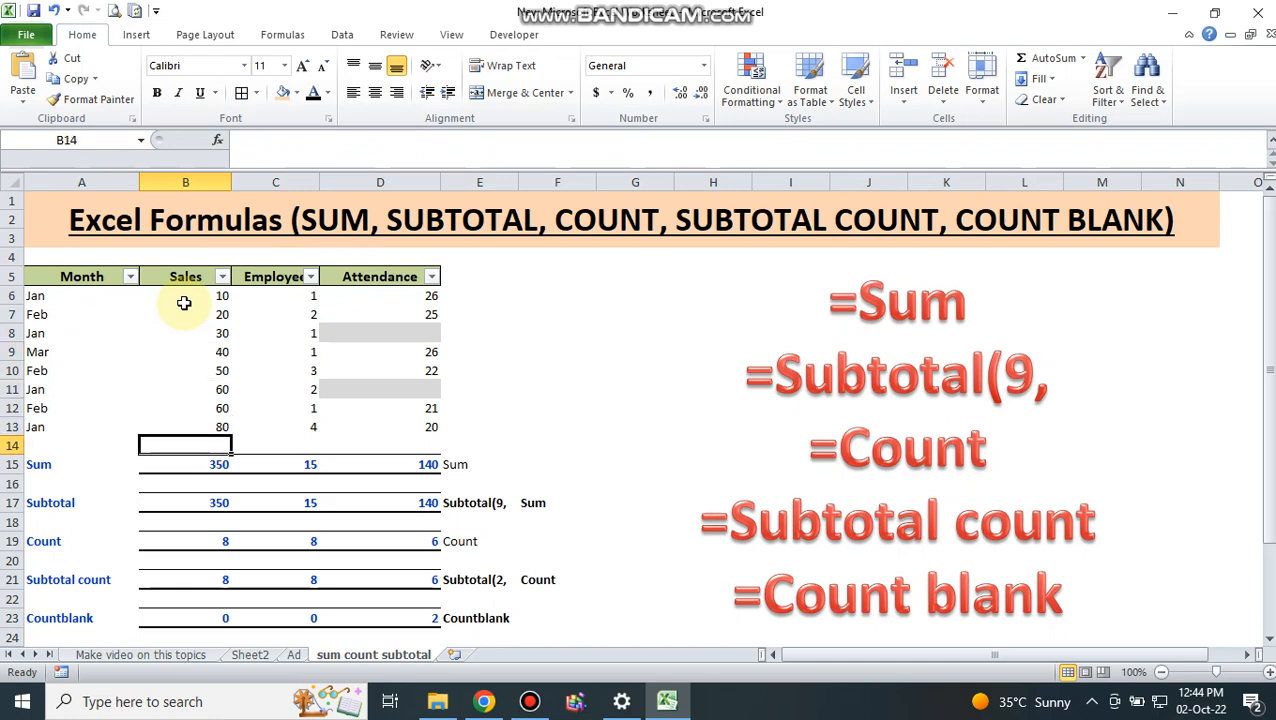
key("Down")
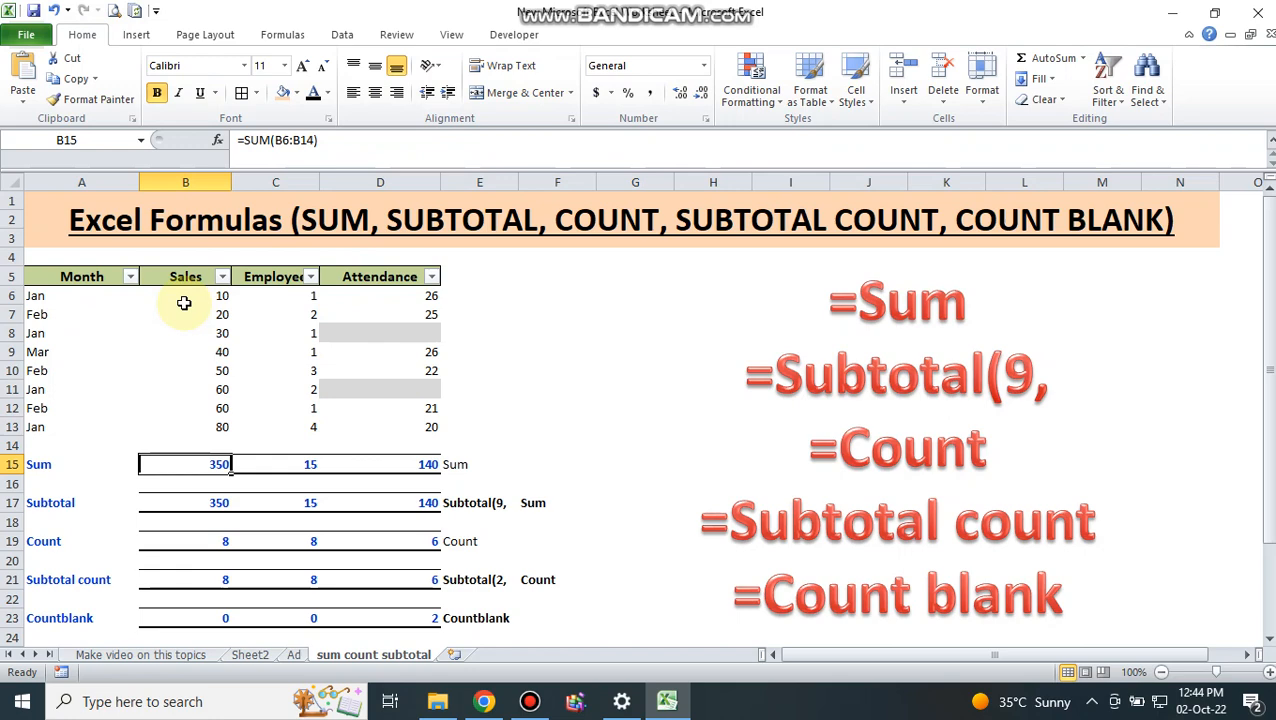
Step: Go back over the range B6:B14 that the Sales Sum formula in B15 covers
key("Up")
key("Up")
key("Up")
key("Up")
key("Up")
key("Up")
key("Up")
key("Up")
key("Up")
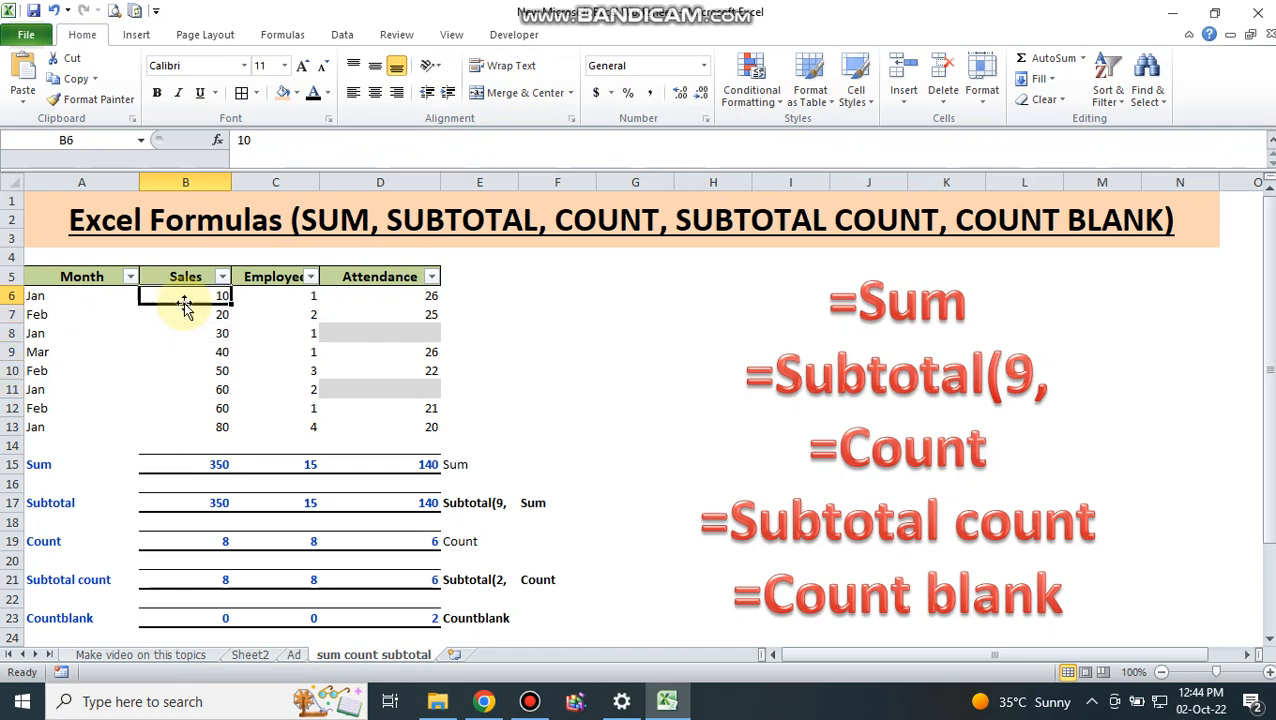
key("Down")
key("Down")
key("Down")
key("Down")
key("Down")
key("Down")
key("Down")
key("Down")
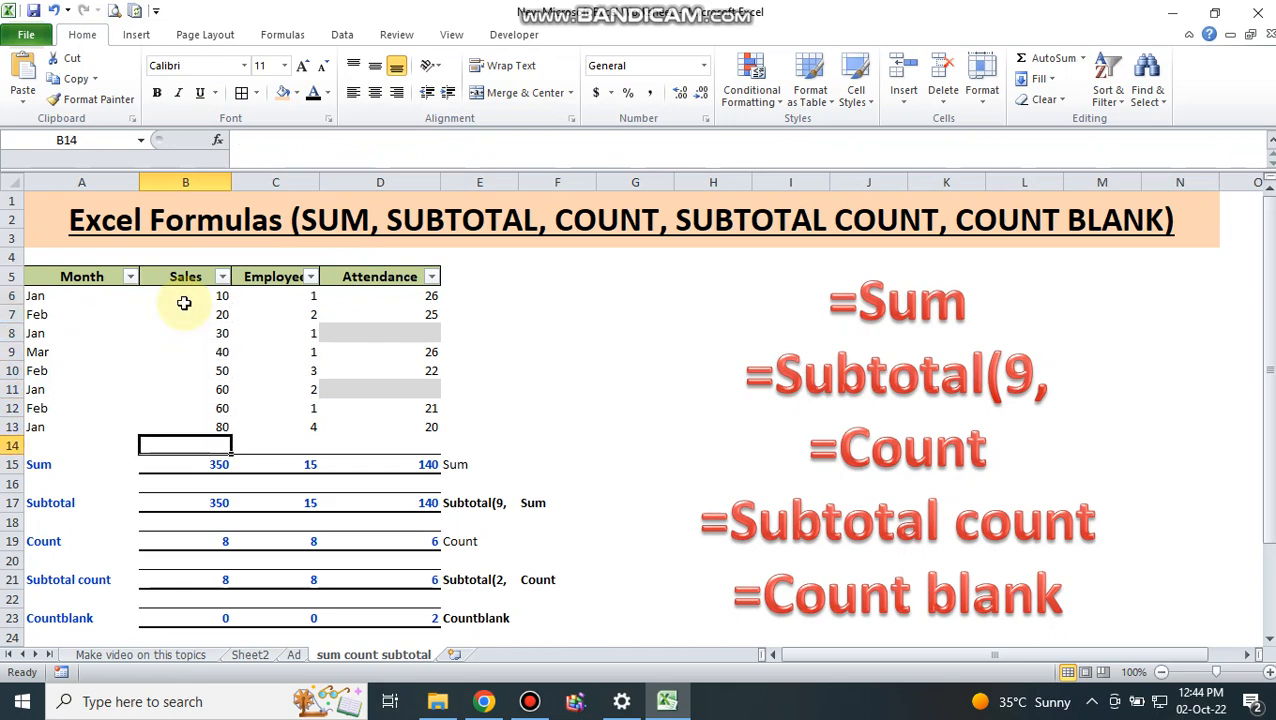
key("Down")
Step: Examine the Employee column's Sum formula in C15 and its entries in rows 6 to 8
key("Right")
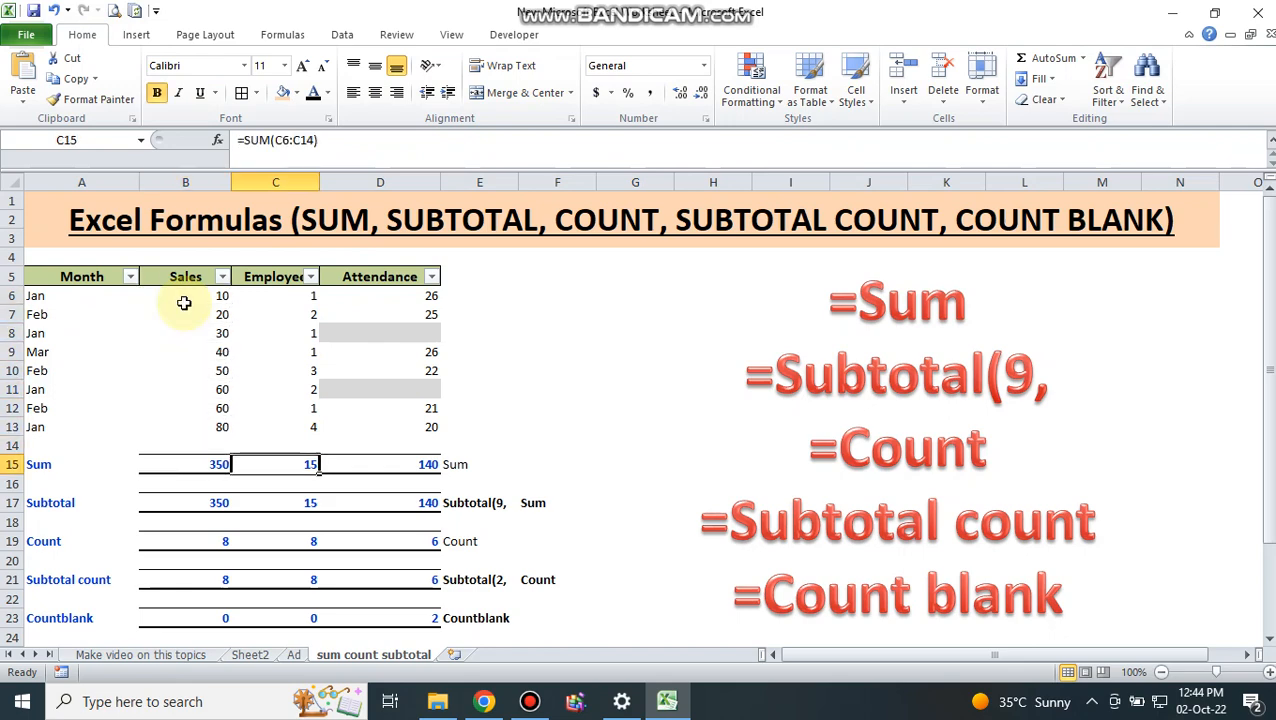
key("Up")
key("Up")
key("Up")
key("Up")
key("Up")
key("Up")
key("Up")
key("Up")
key("Up")
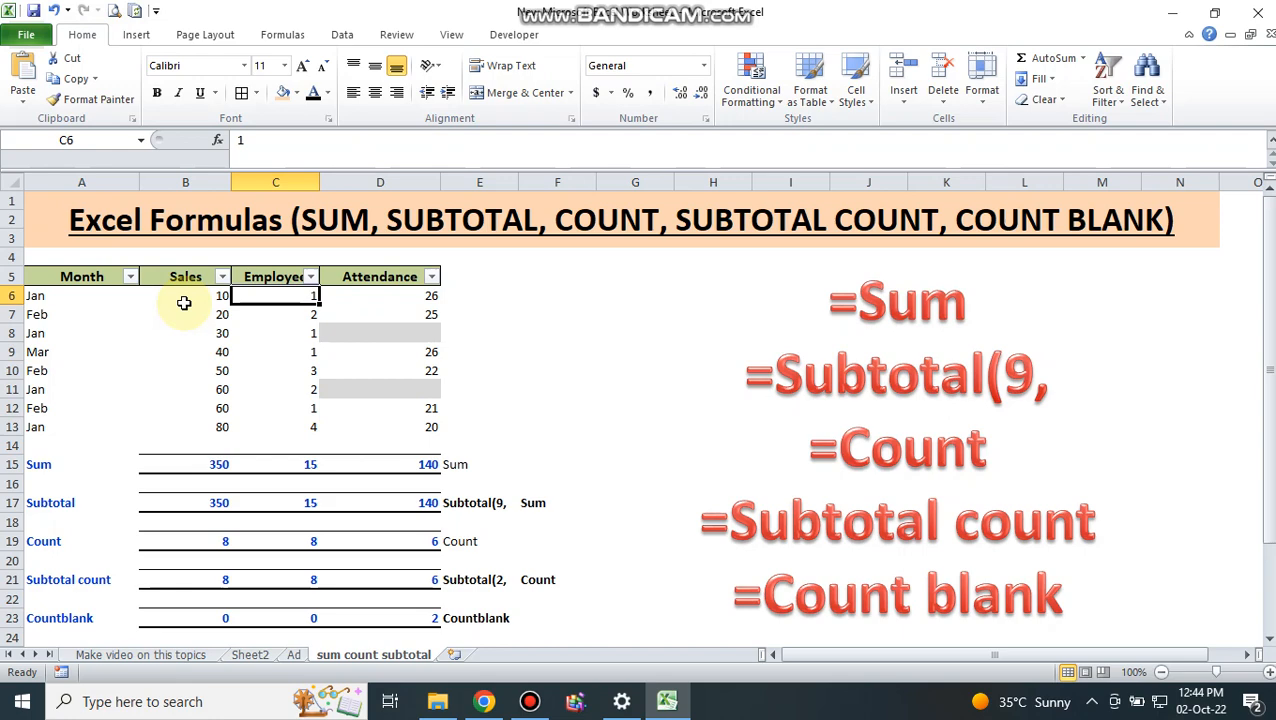
key("Down")
key("Down")
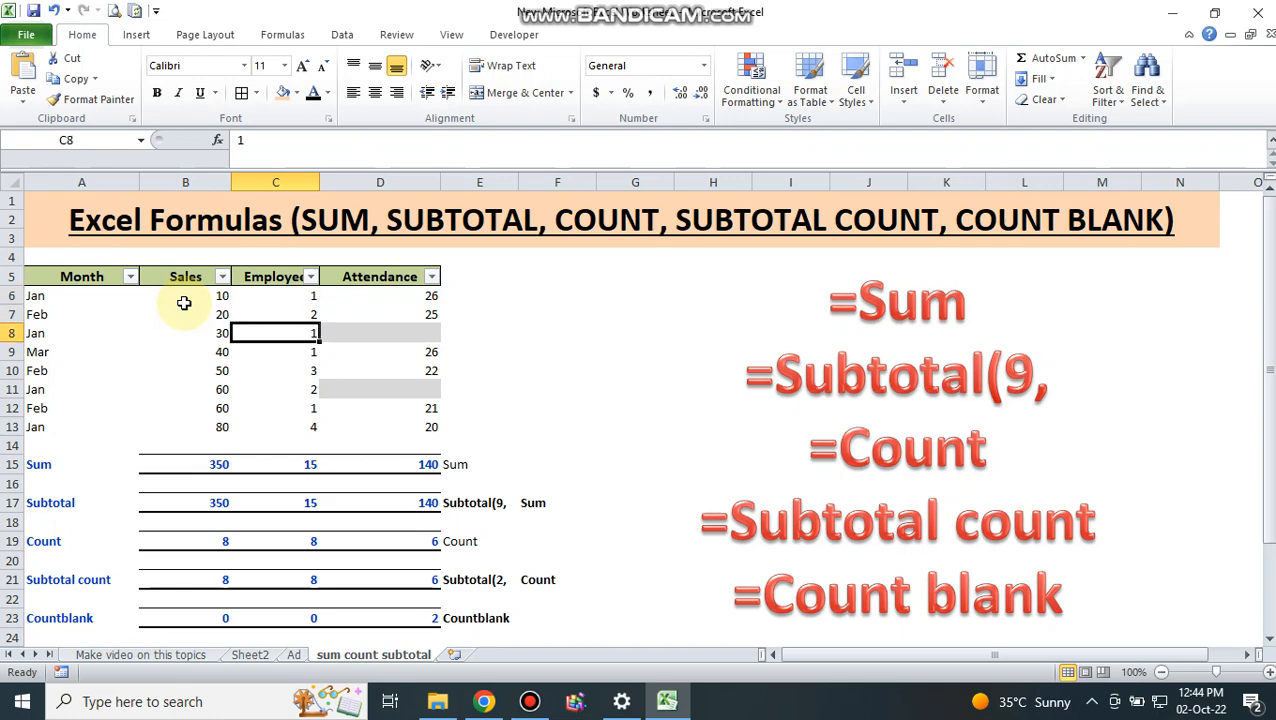
key("Up")
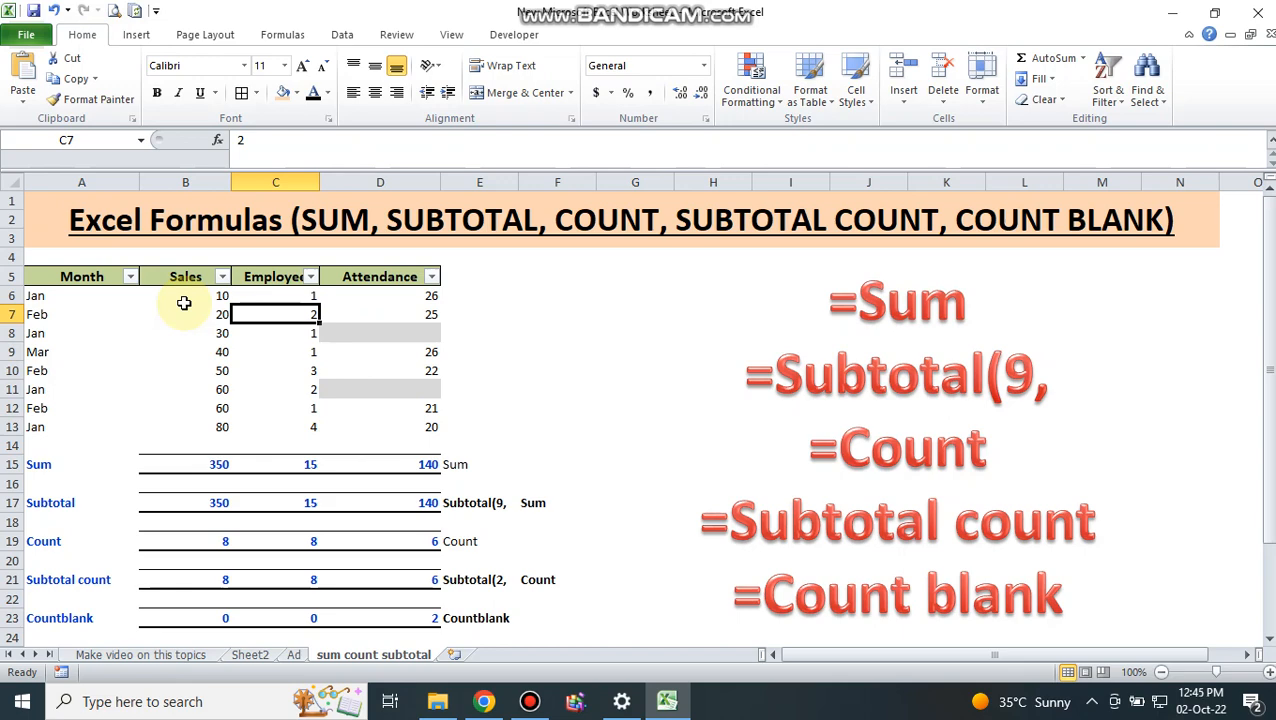
key("Down")
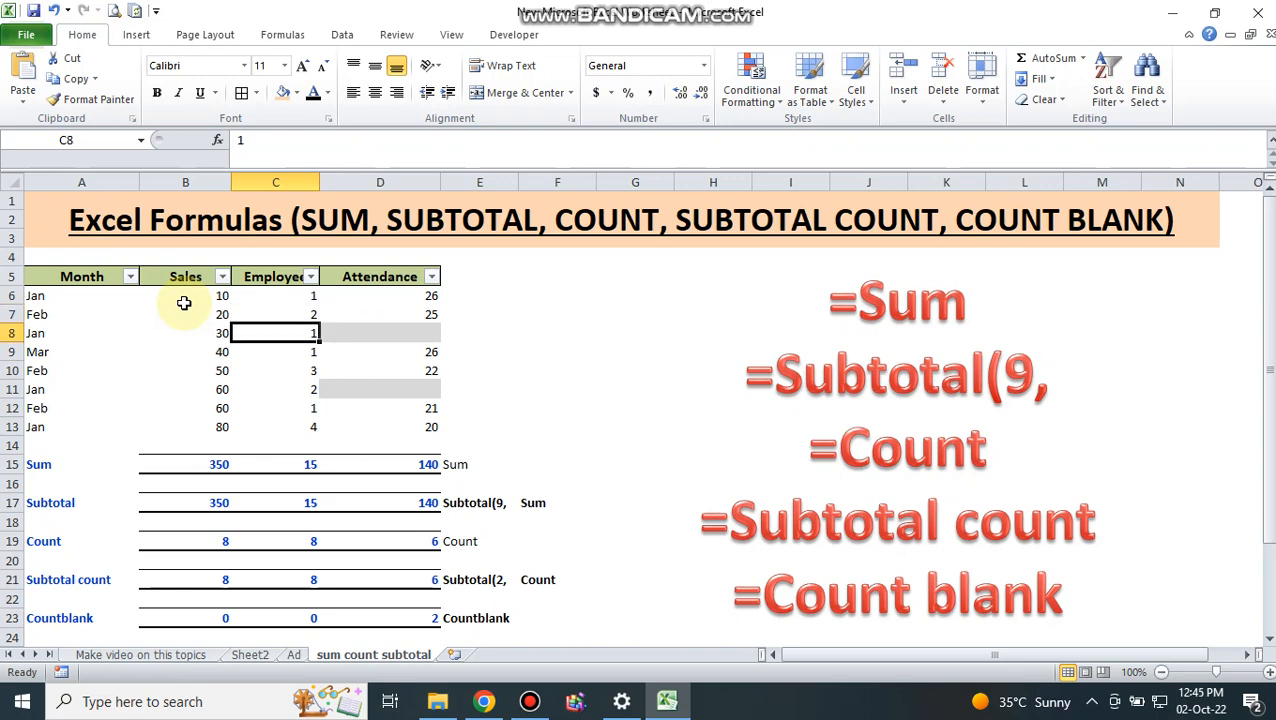
key("Left")
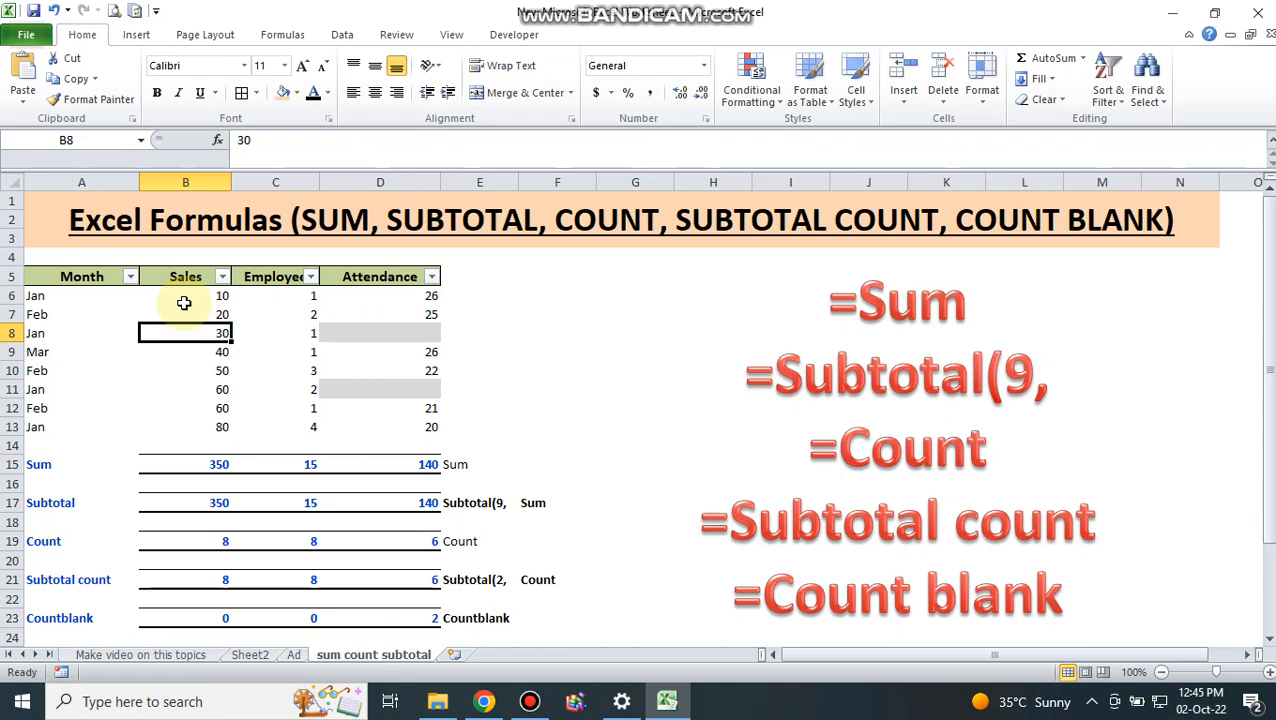
Step: Examine the Attendance entries in D6 to D12, including the blank shaded cells
key("Right")
key("Right")
key("Up")
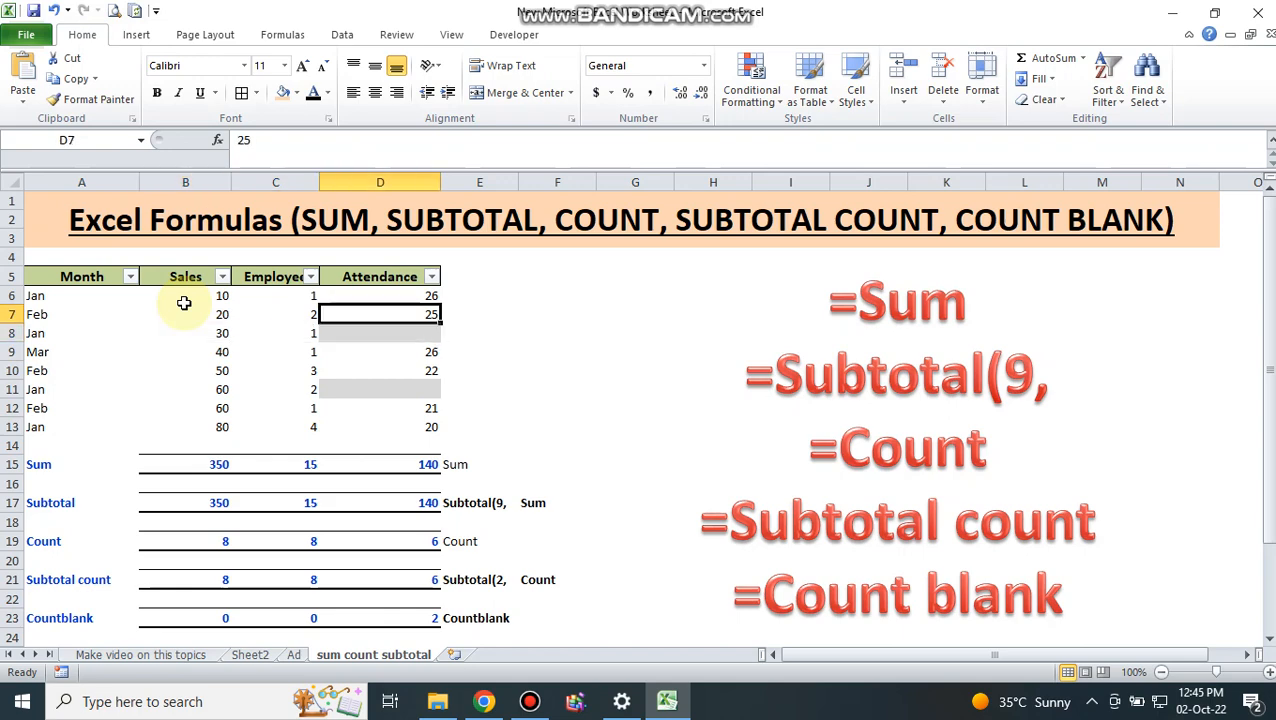
key("Up")
key("Down")
key("Down")
key("Down")
key("Down")
key("Down")
key("Down")
key("Up")
key("Up")
key("Up")
key("Up")
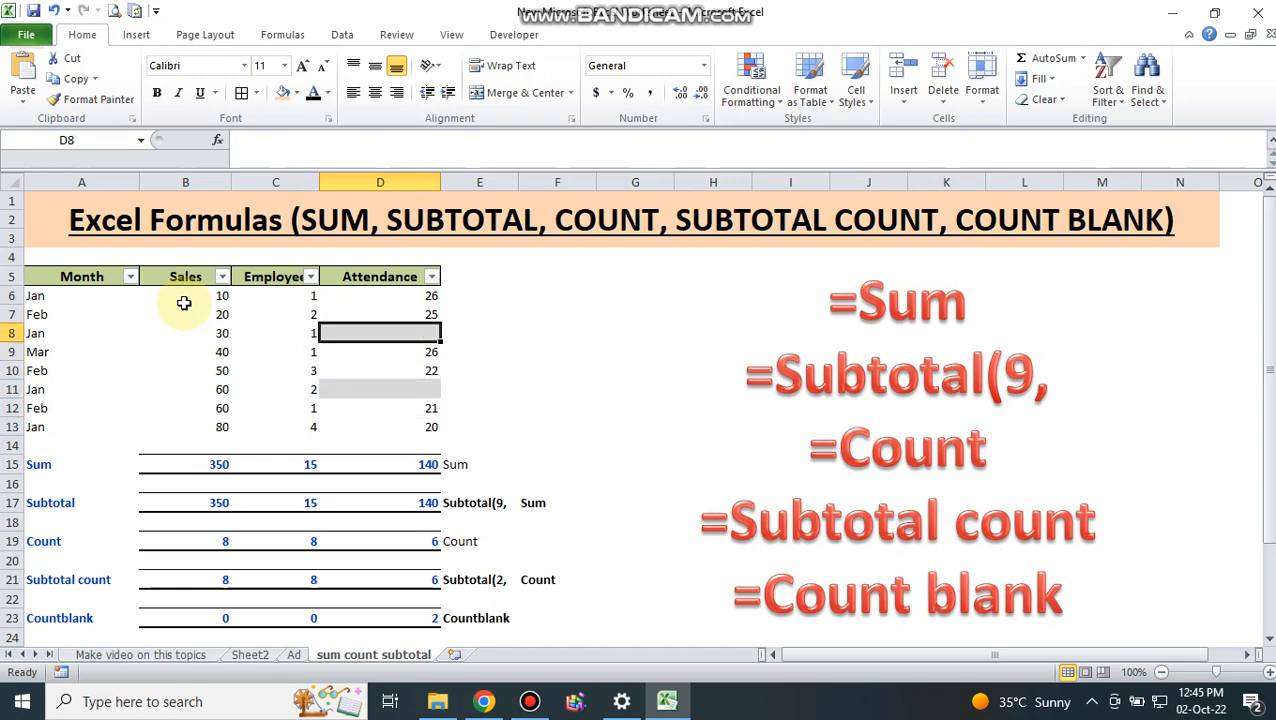
Step: Clear the Sum formulas for Sales, Employee and Attendance in B15:D15
key("Left")
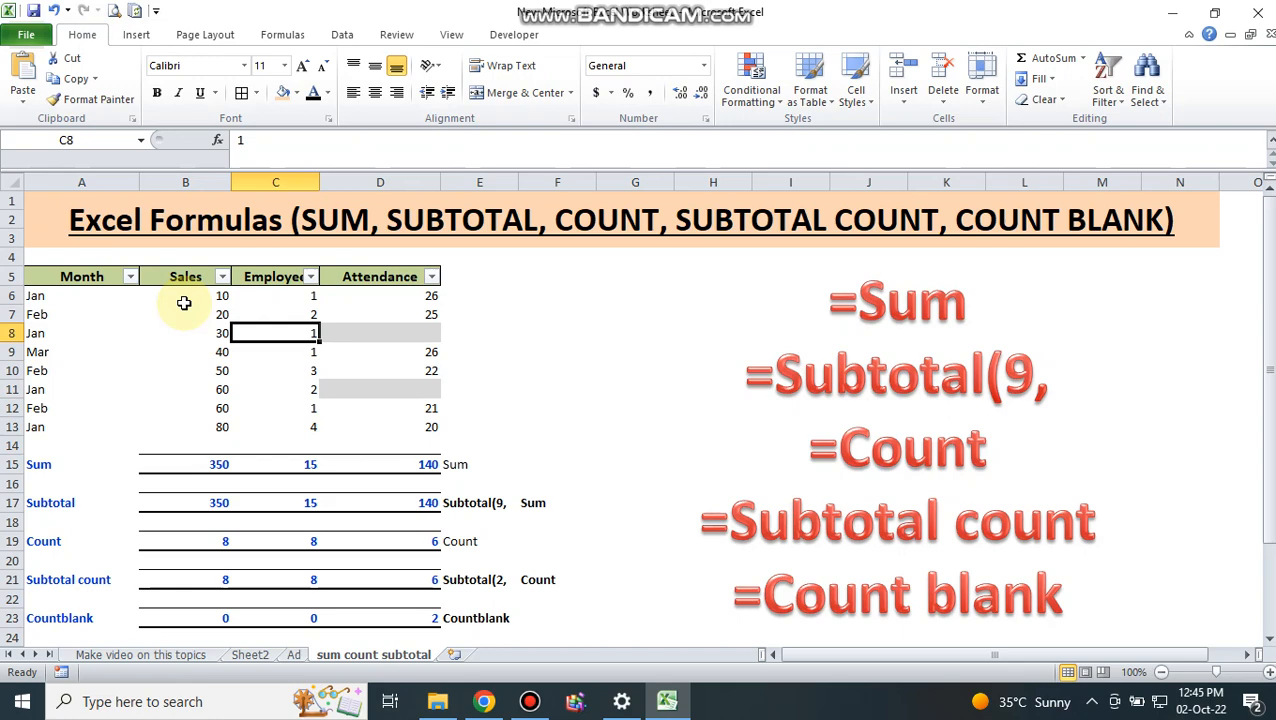
key("Left")
key("Down")
key("Down")
key("Down")
key("Down")
key("Down")
key("Down")
key("Down")
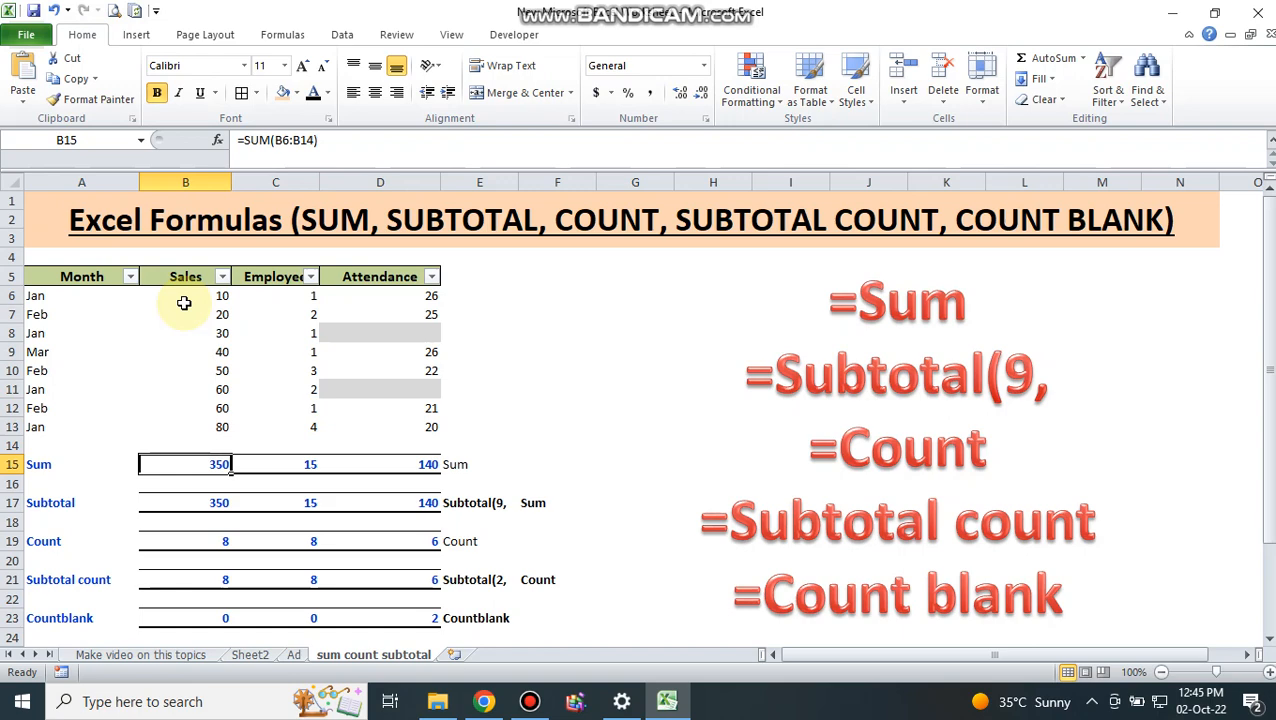
key("shift+Right")
key("shift+Right")
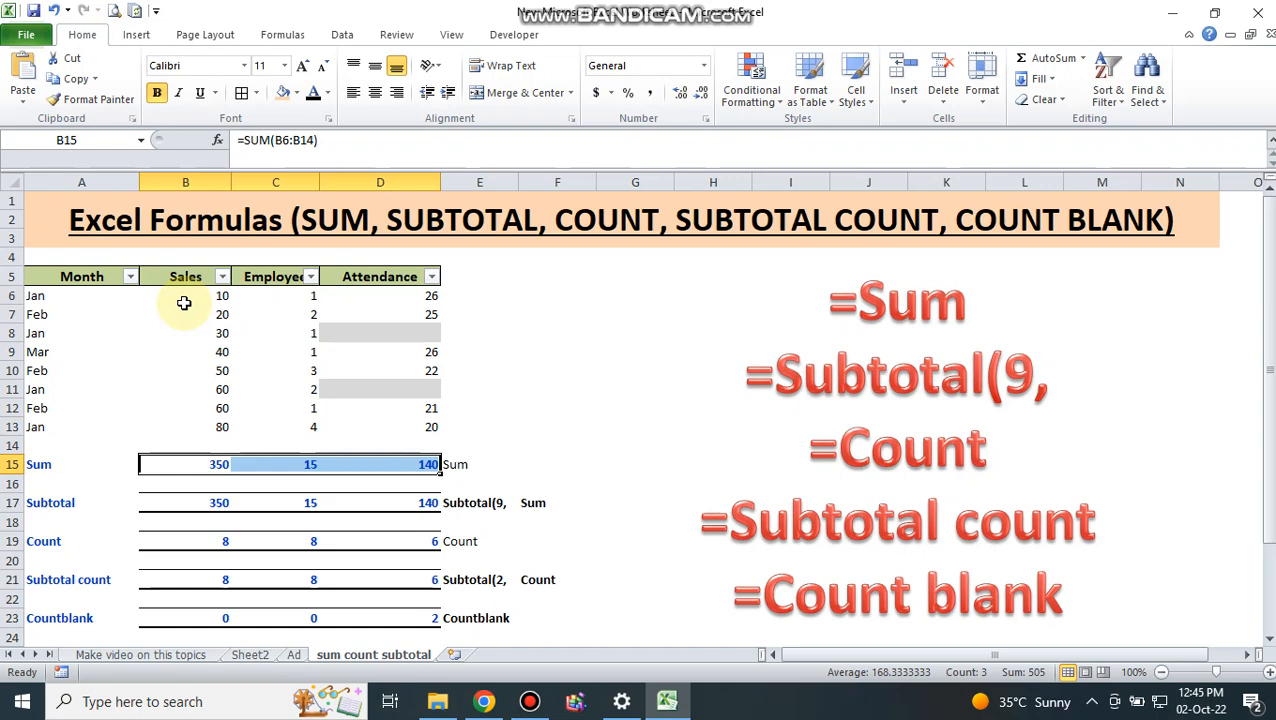
key("Delete")
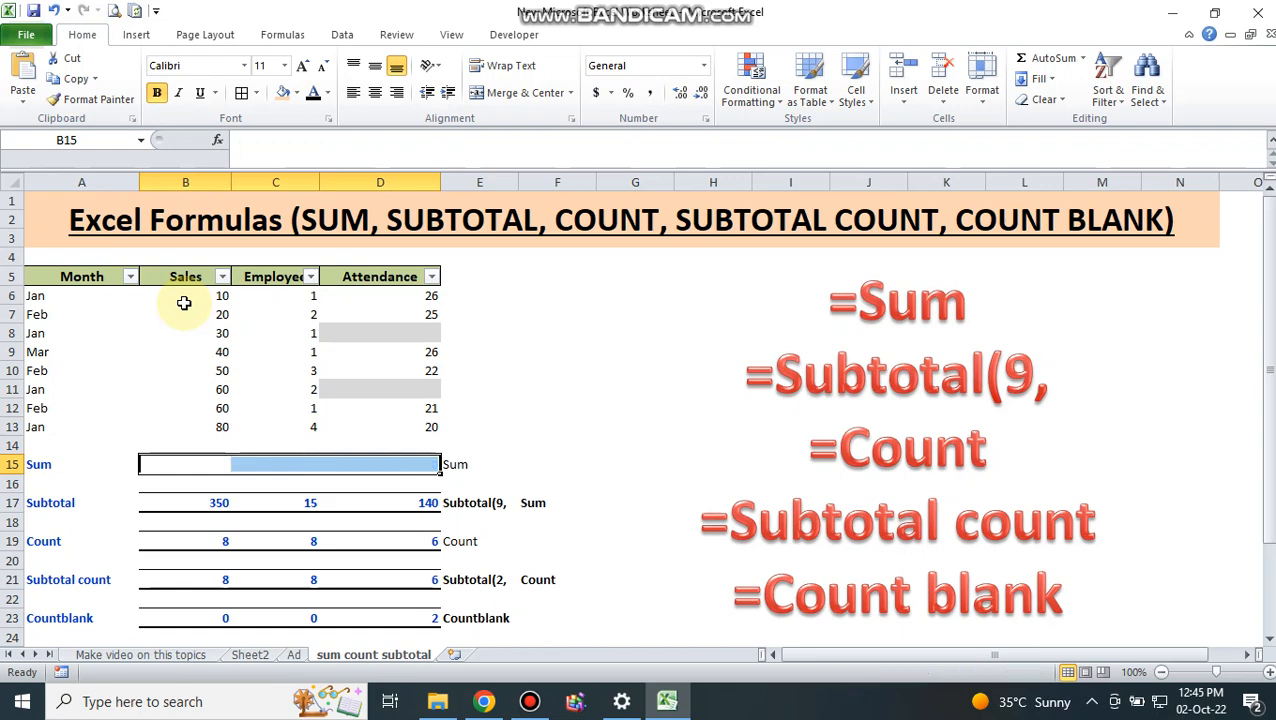
key("shift+Left")
key("shift+Left")
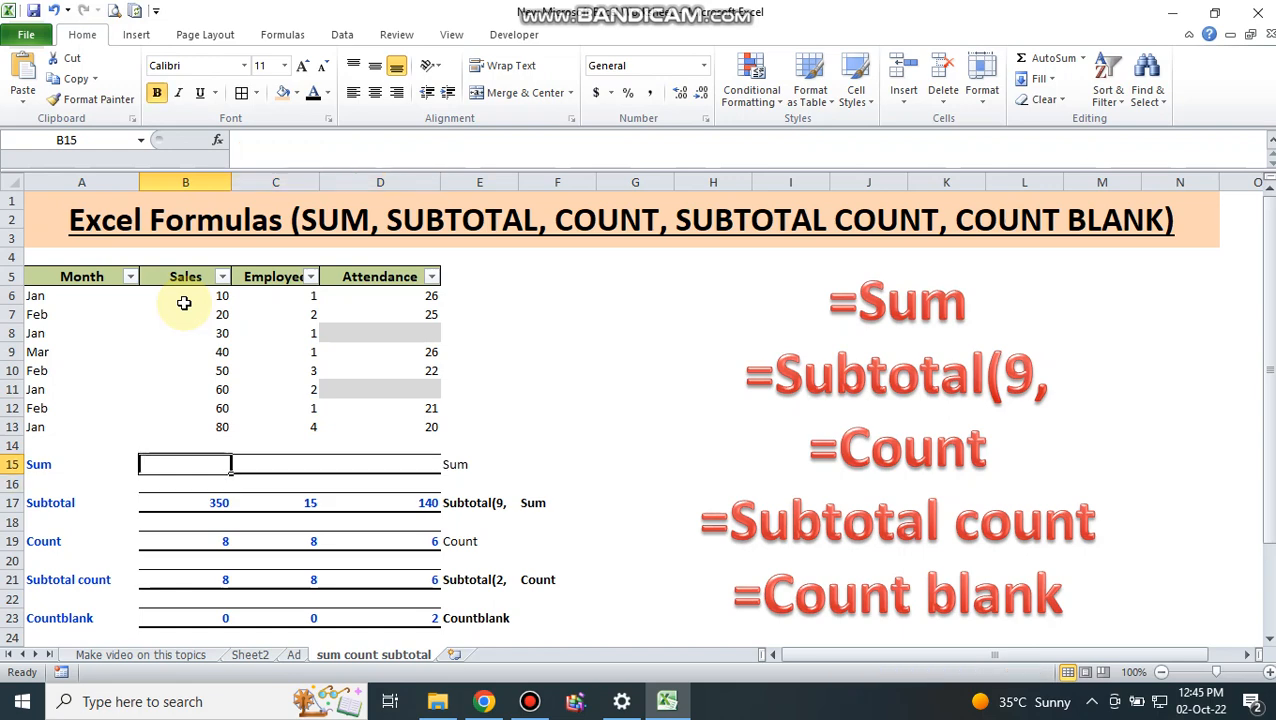
Step: Clear the Subtotal formulas in B17:D17, keeping the labels beside them
key("Down")
key("Down")
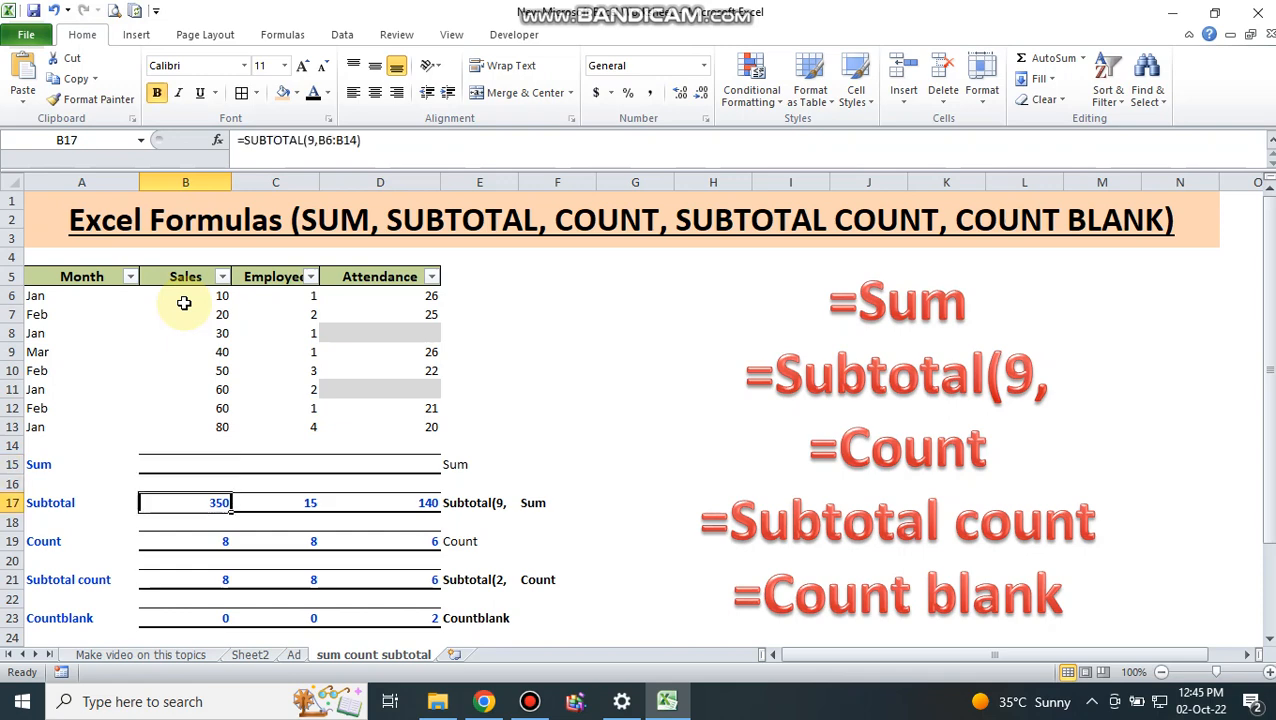
key("shift+Right")
key("shift+Right")
key("shift+Right")
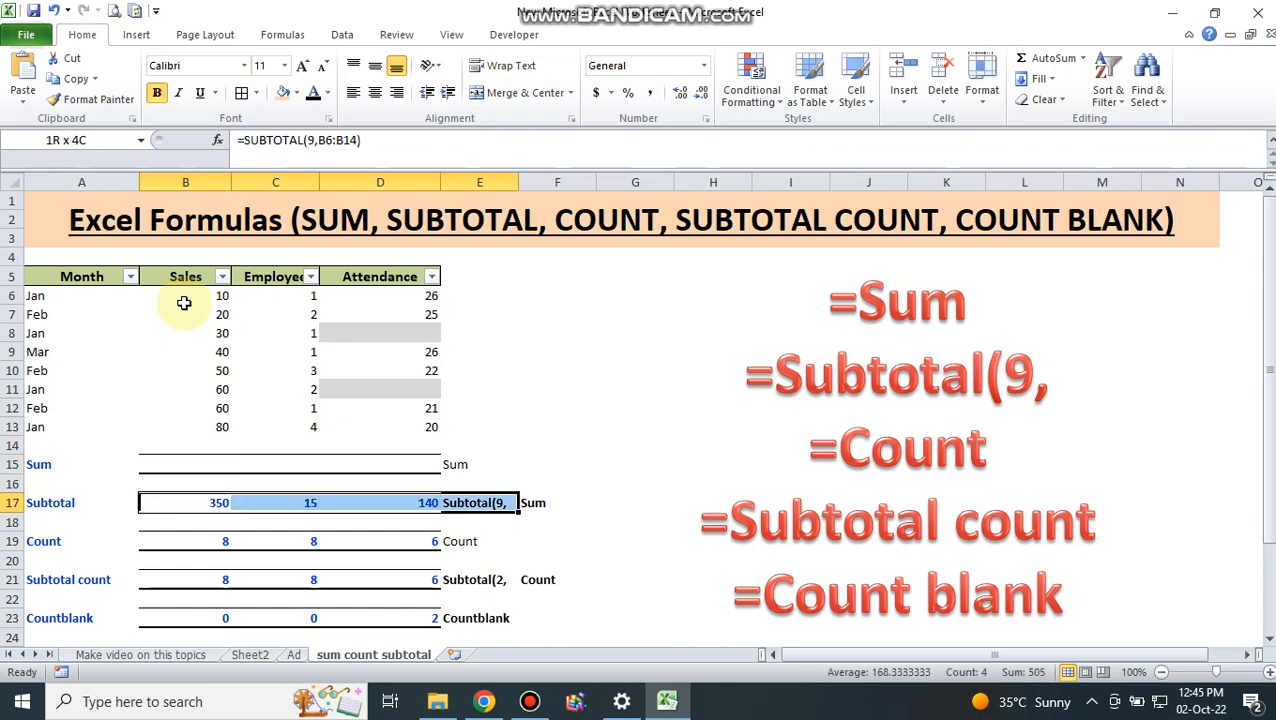
key("shift+Left")
key("Delete")
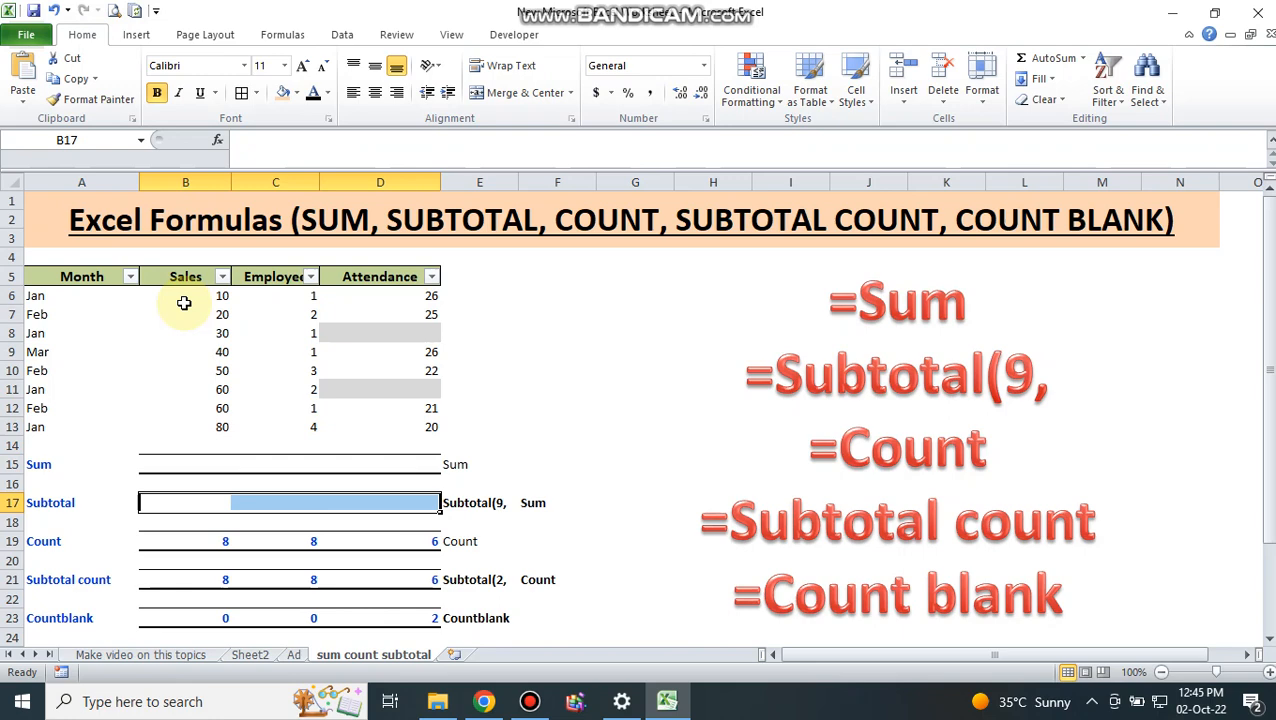
Step: Clear the Count formulas for the three numeric columns in B19:D19
key("Down")
key("Down")
key("shift+Right")
key("shift+Right")
key("shift+Right")
key("shift+Left")
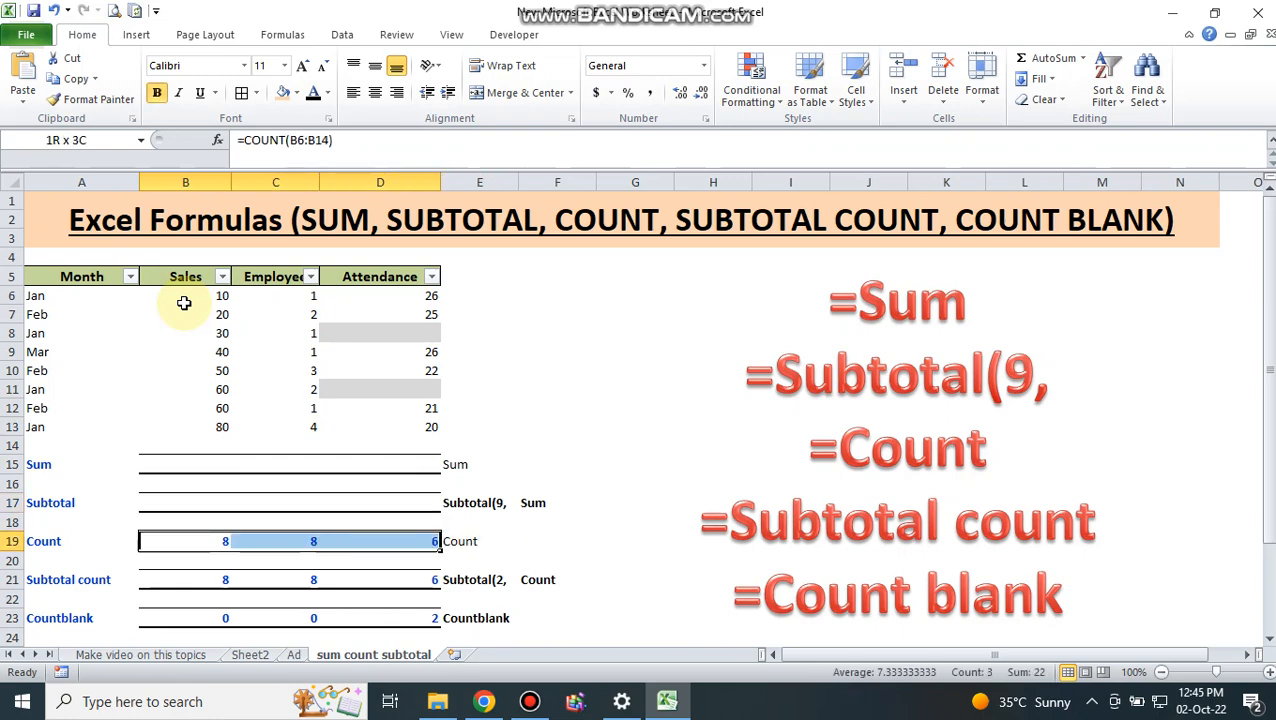
key("Delete")
Step: Clear the Subtotal count formulas for the three numeric columns in B21:D21
key("Down")
key("Down")
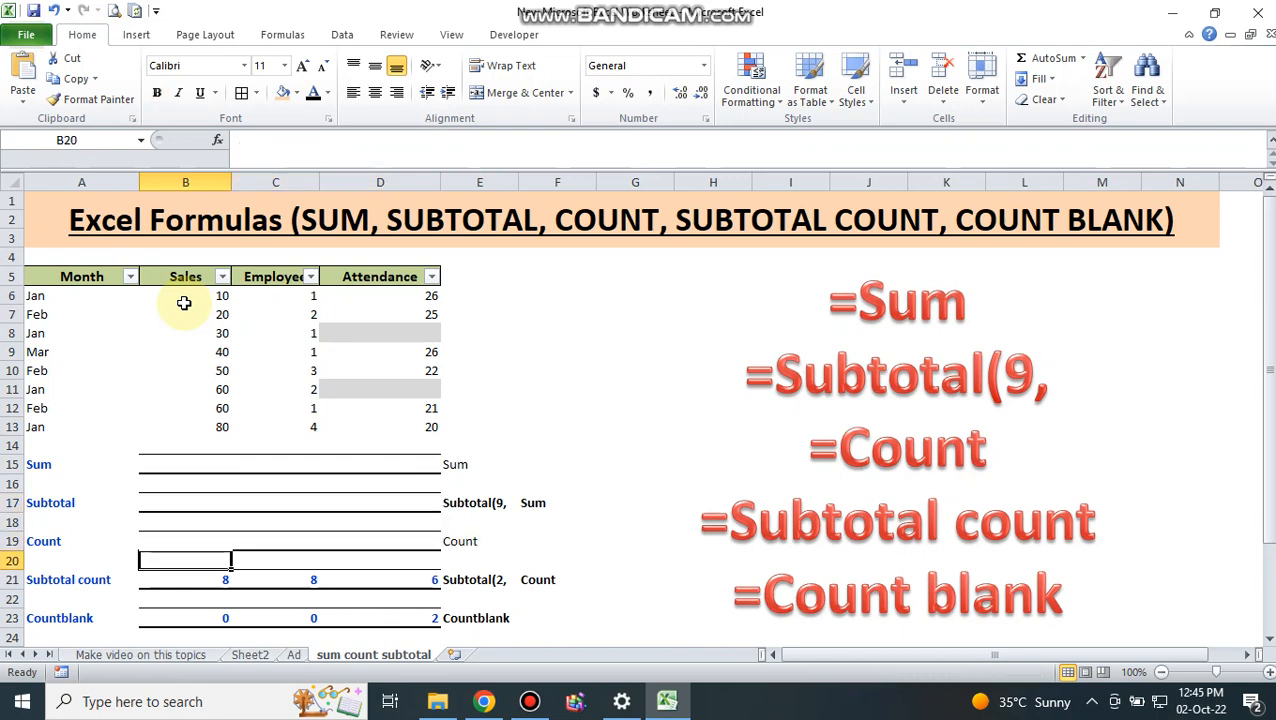
key("shift+Right")
key("shift+Right")
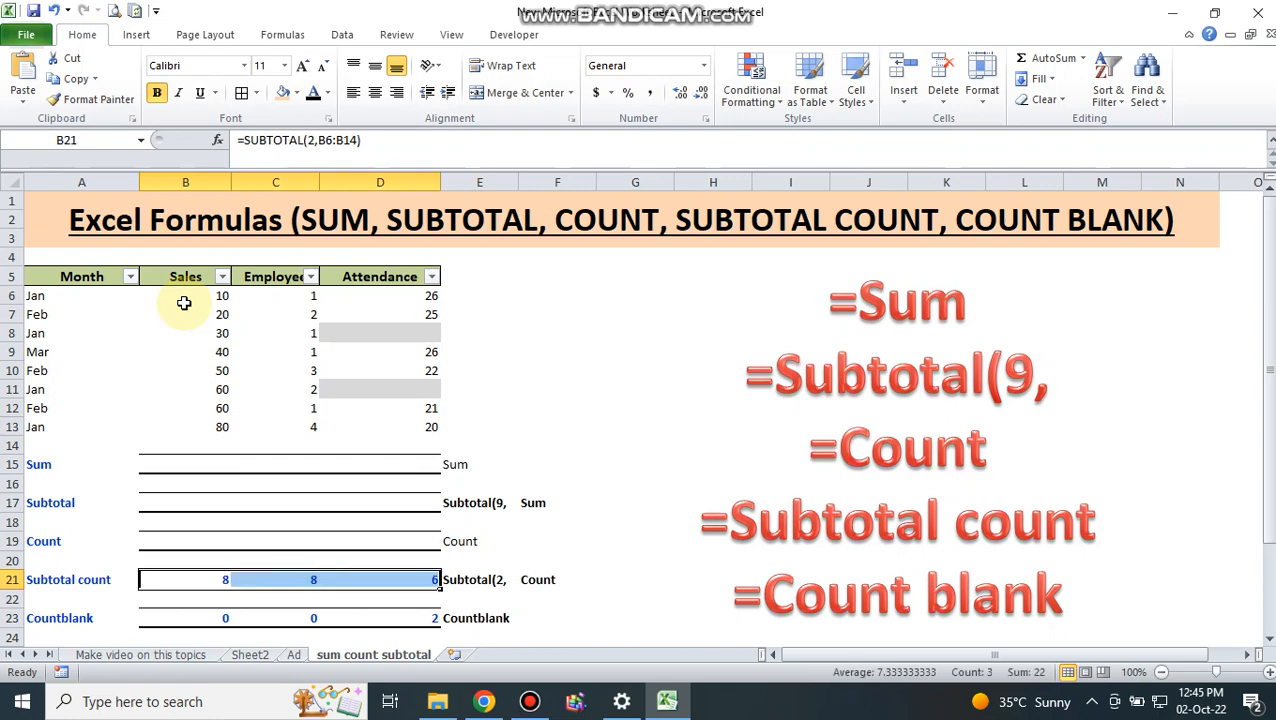
key("Delete")
Step: Clear the Countblank formulas for the three numeric columns in B23:D23
key("Down")
key("Down")
key("shift+Right")
key("shift+Right")
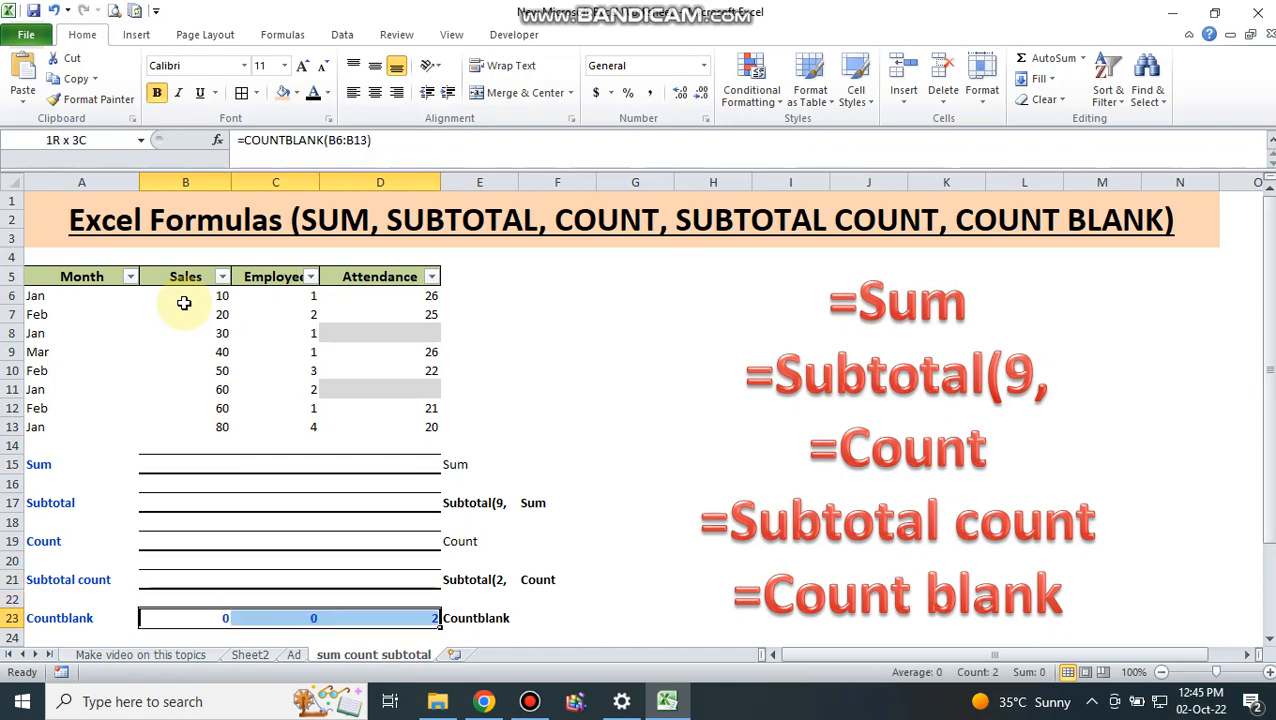
key("Delete")
Step: Enter =SUM(B6:B14) in B15 to total the Sales column in the Sum row
key("Up")
key("Up")
key("Up")
key("Up")
key("Up")
key("Up")
key("Up")
key("Up")
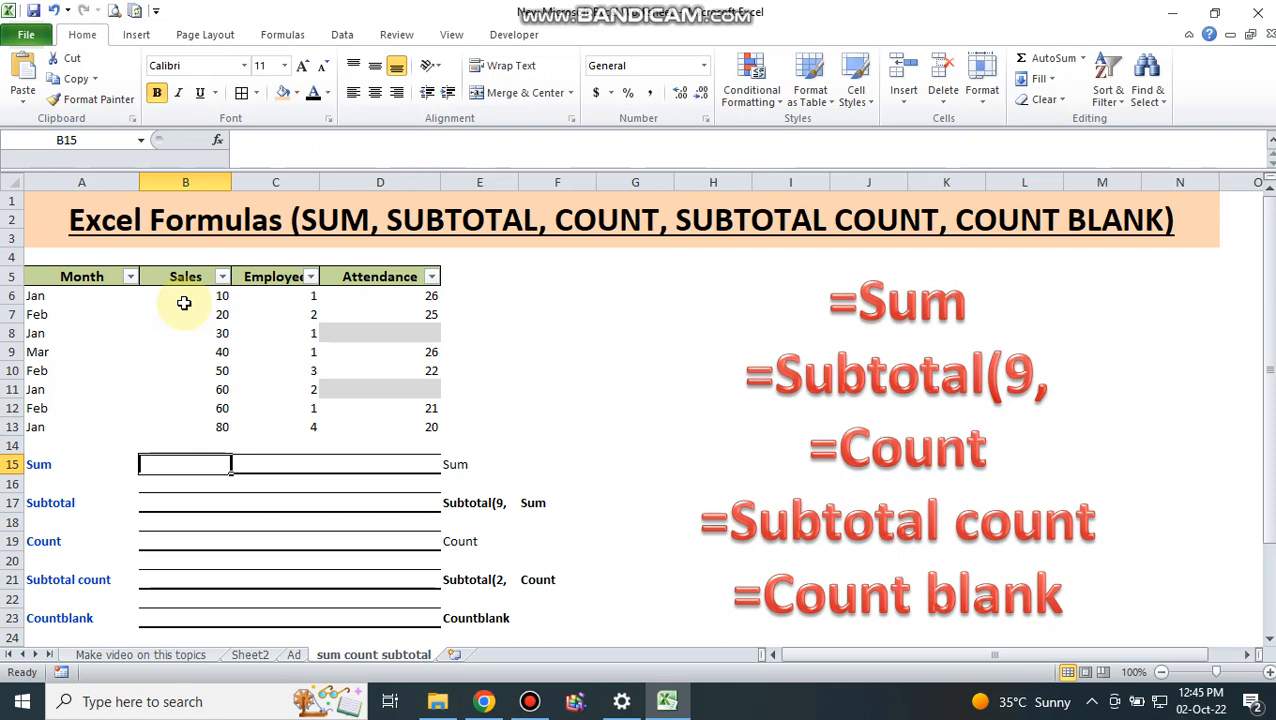
type("=sum")
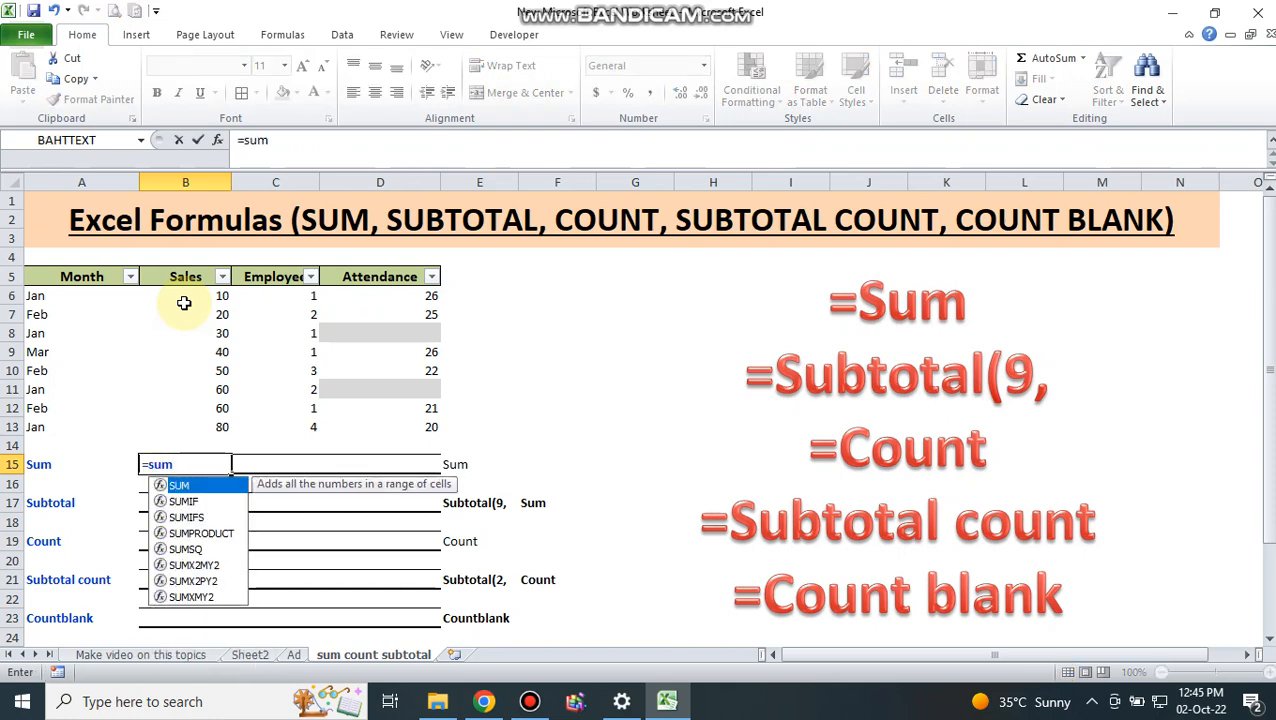
type("(")
key("Up")
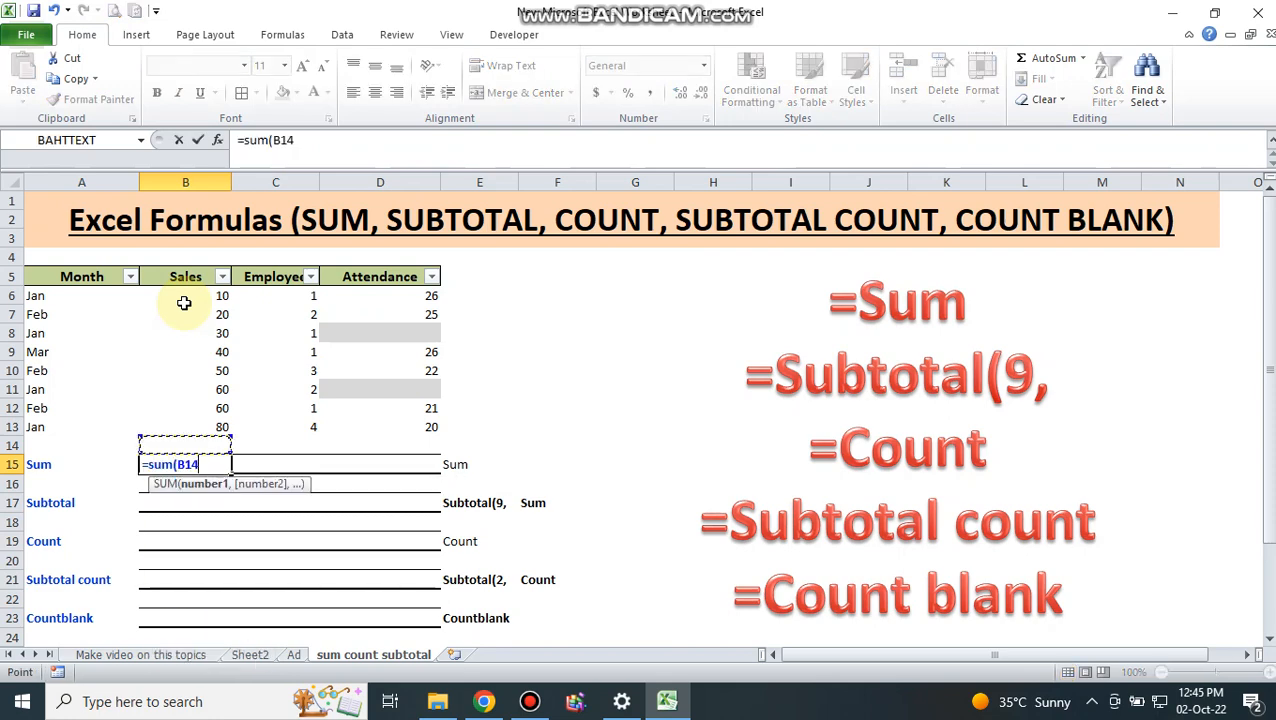
key("F8")
key("Up")
key("Up")
key("Up")
key("Up")
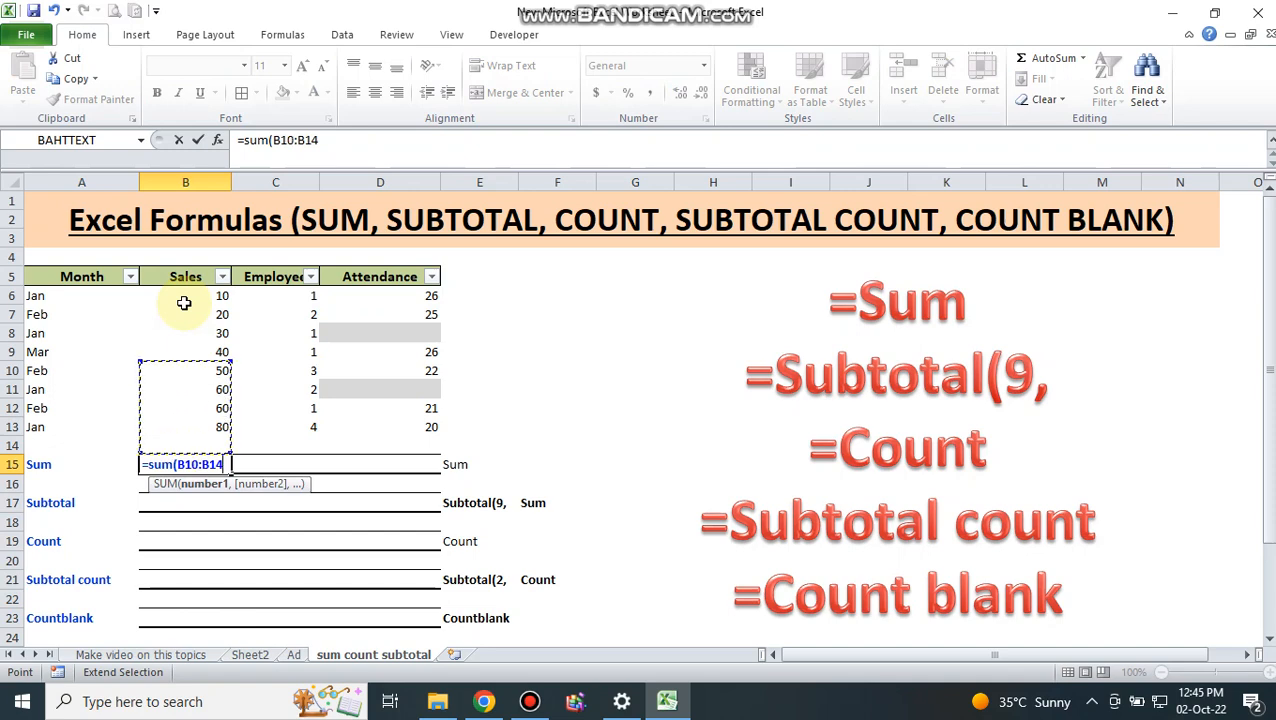
key("Up")
key("Up")
key("Up")
key("Up")
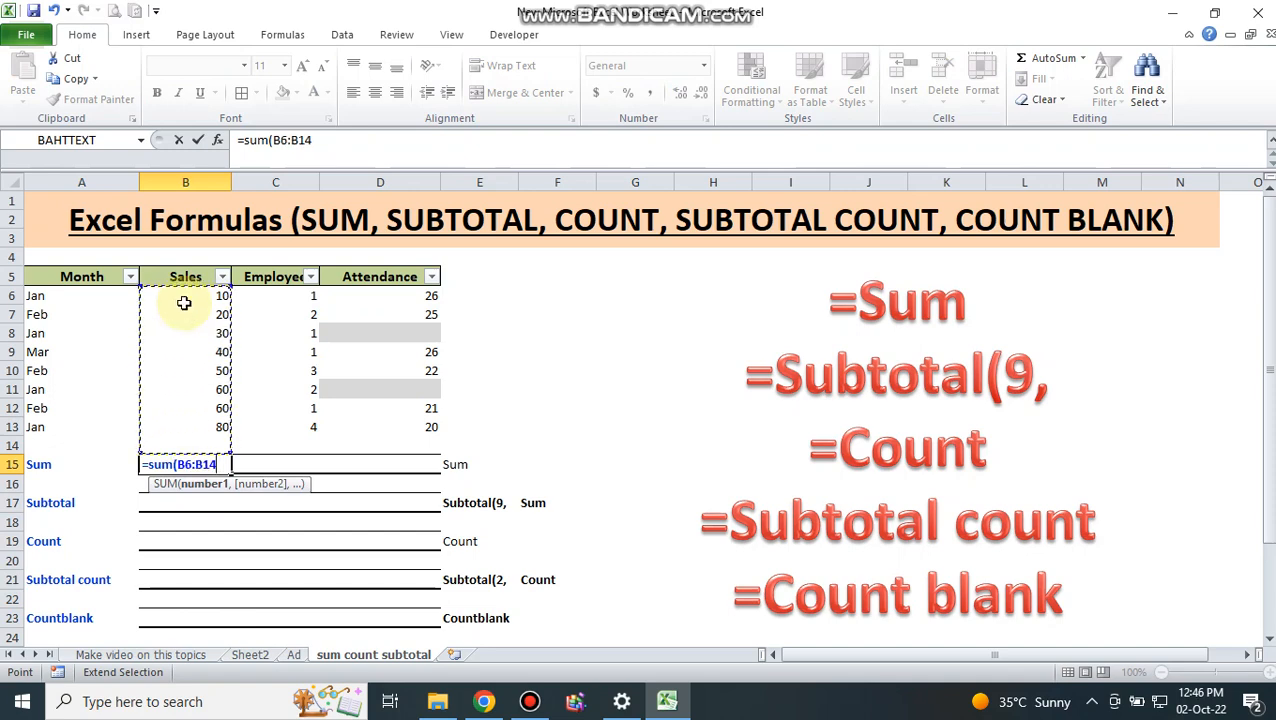
key("Return")
Step: Copy the Sum formula from B15 into C15:D15 for the Employee and Attendance columns
key("Up")
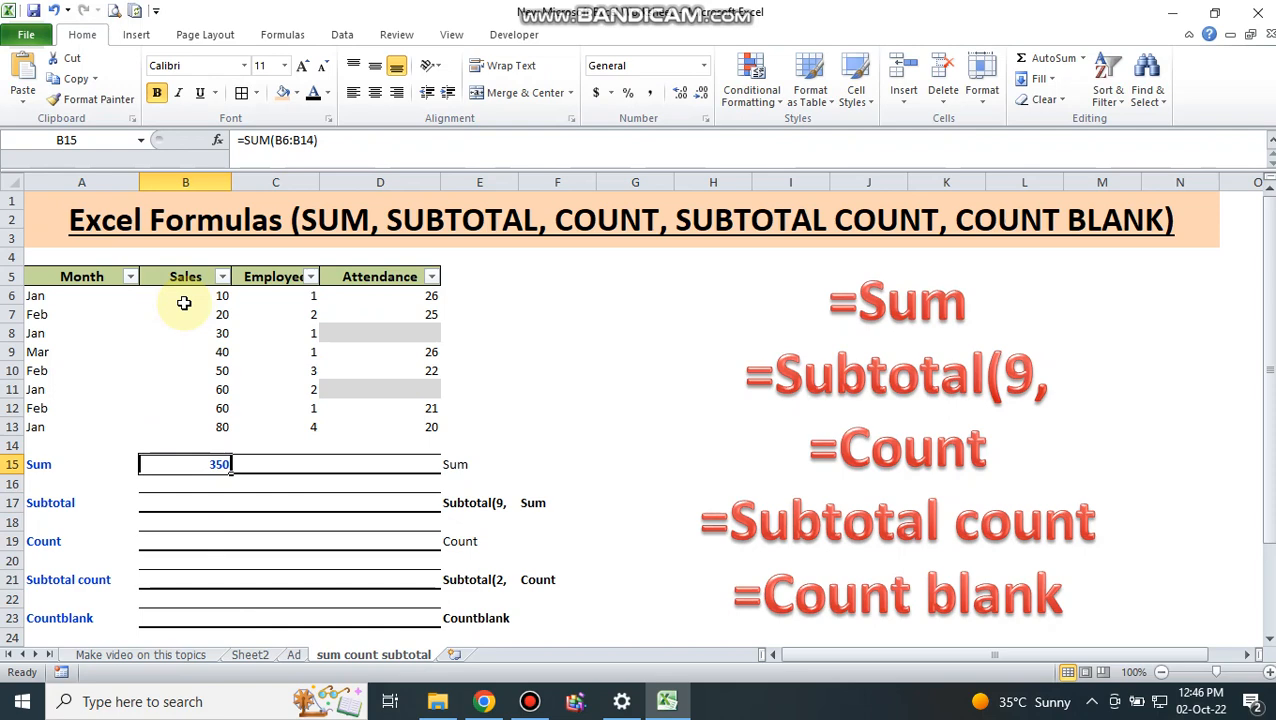
key("ctrl+c")
key("Right")
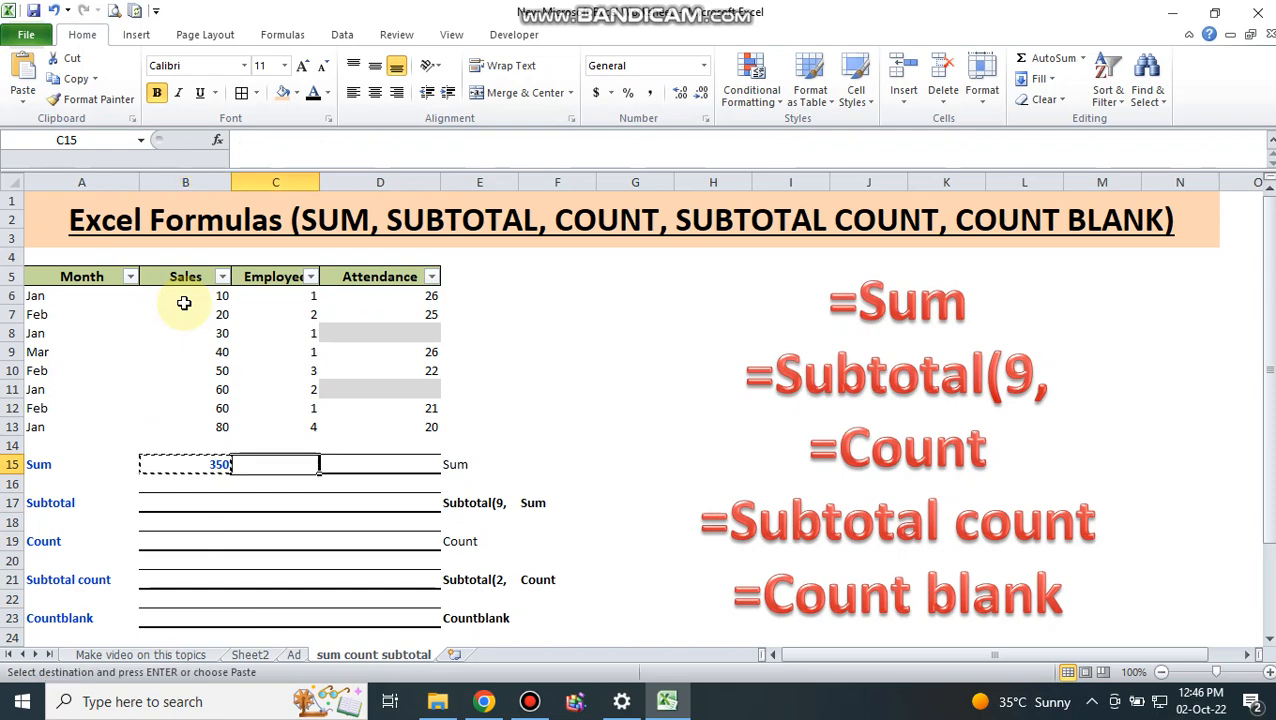
key("shift+Right")
key("ctrl+v")
key("shift+Left")
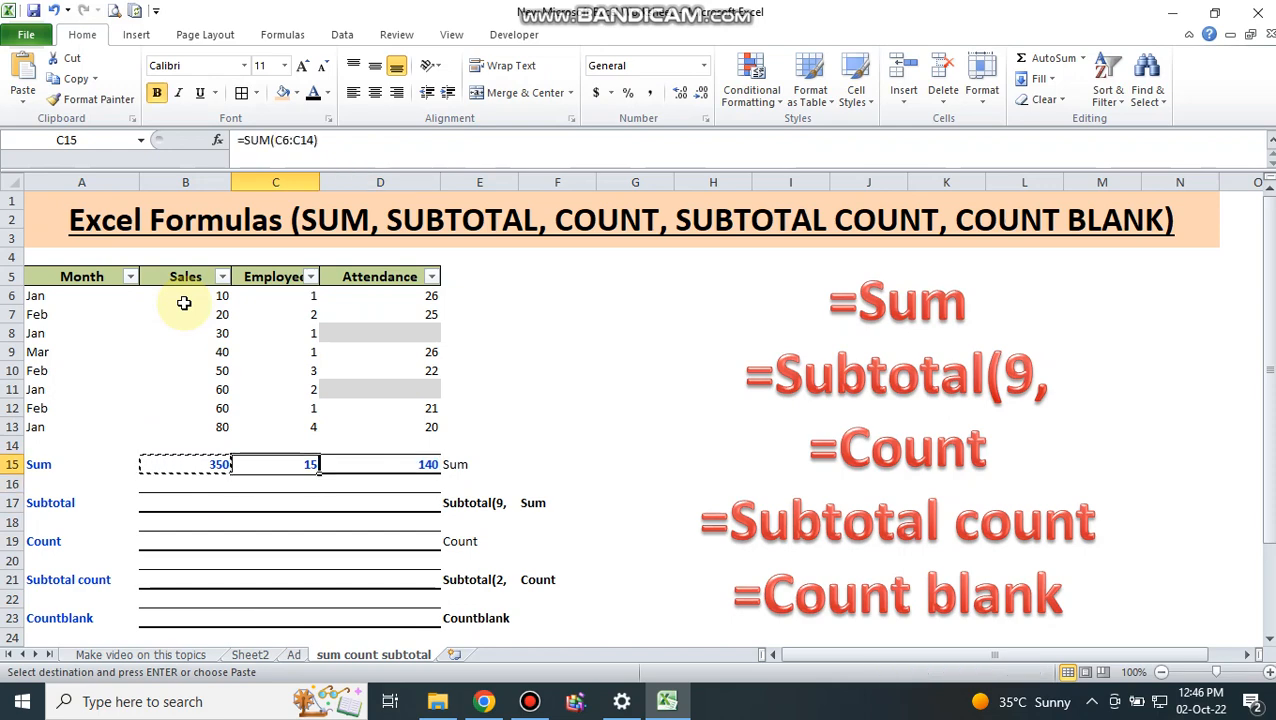
key("Escape")
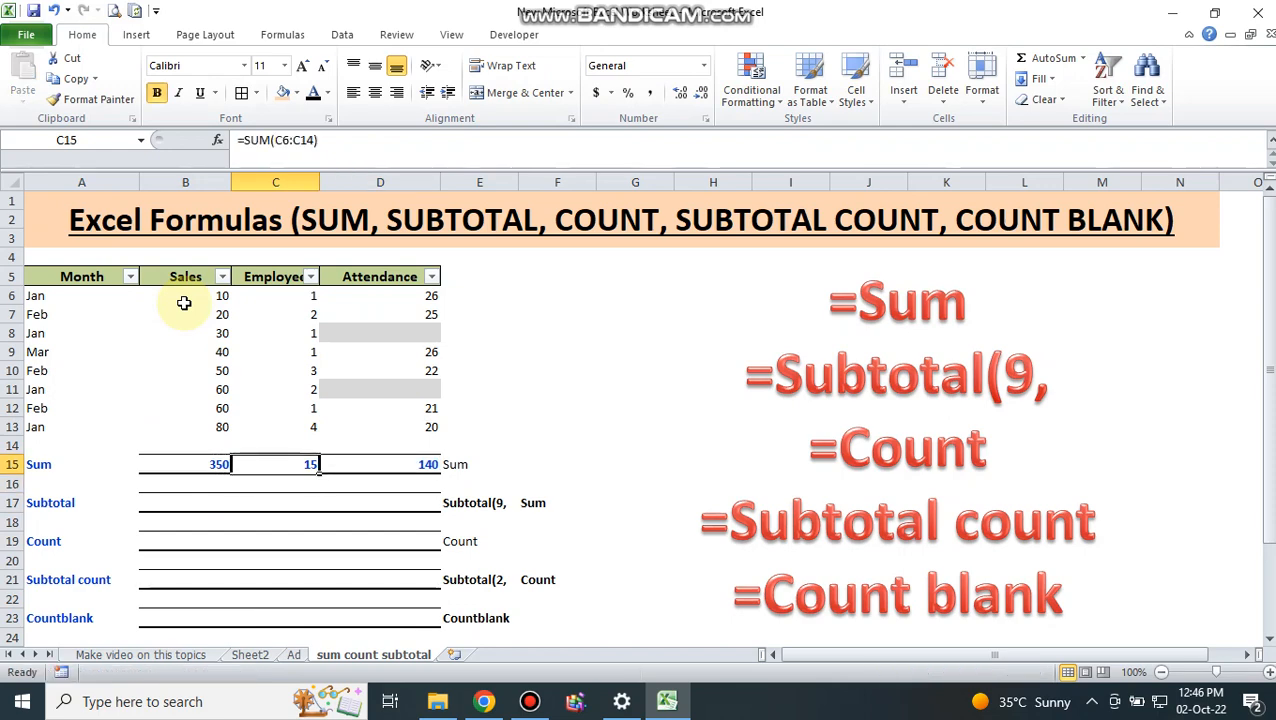
key("Right")
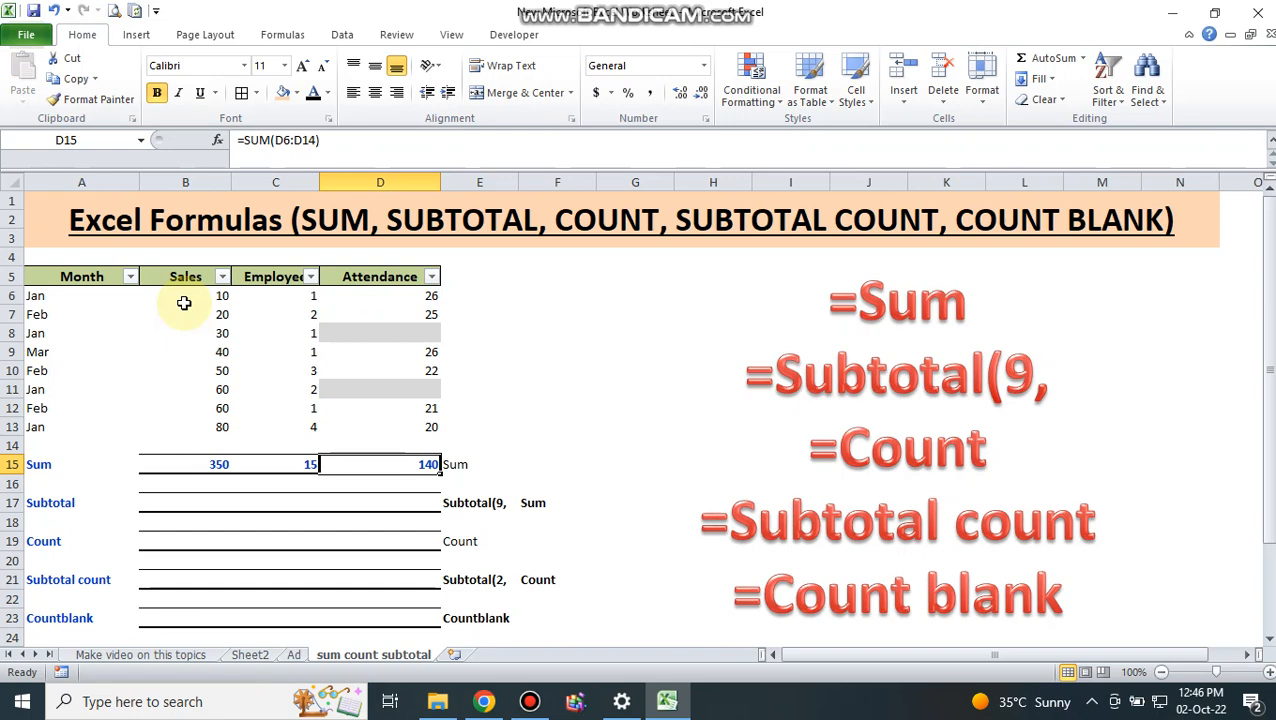
Step: Enter =SUBTOTAL(9,B6:B14) in B17 to subtotal the Sales column using the SUM function number
key("Down")
key("Down")
key("Left")
key("Left")
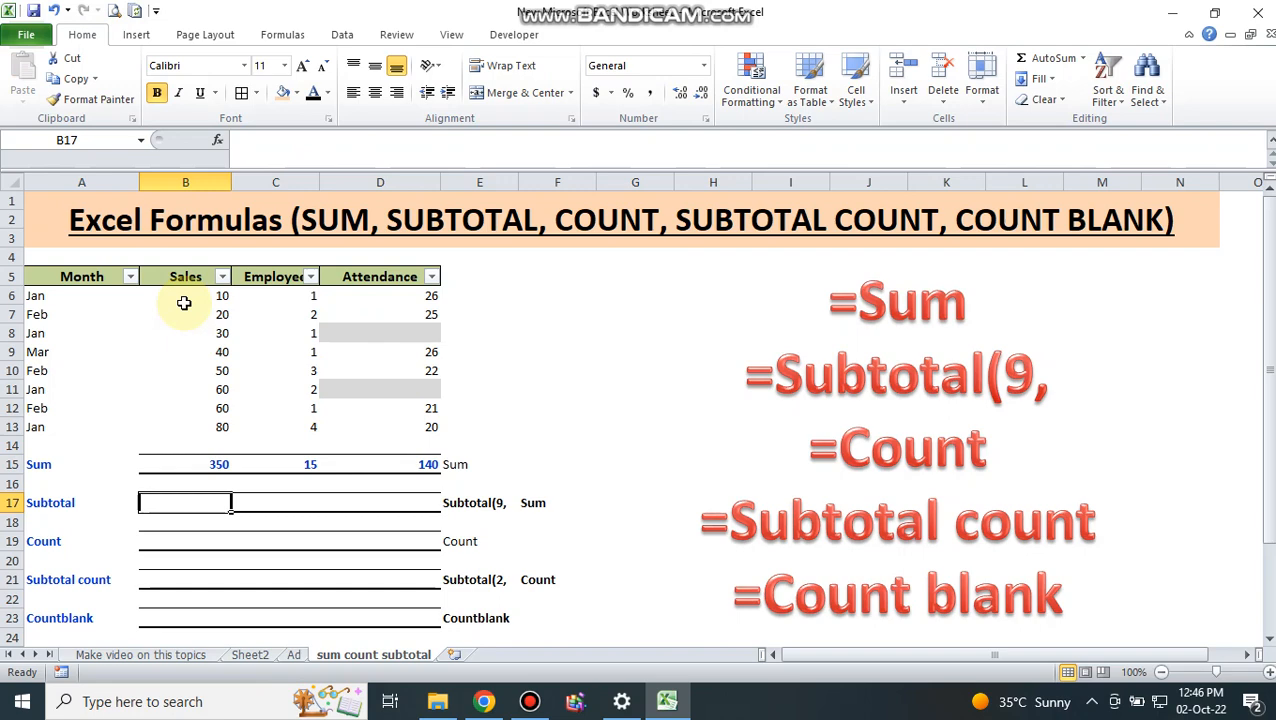
type("=sub")
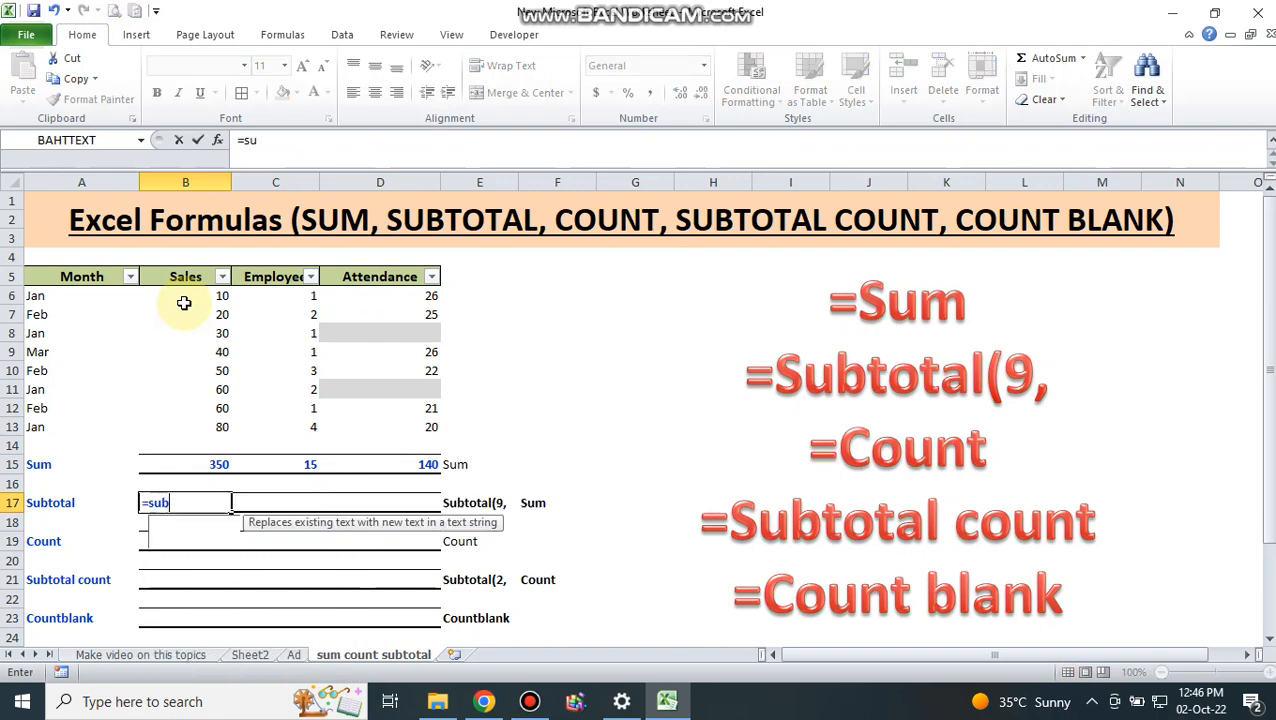
type("total")
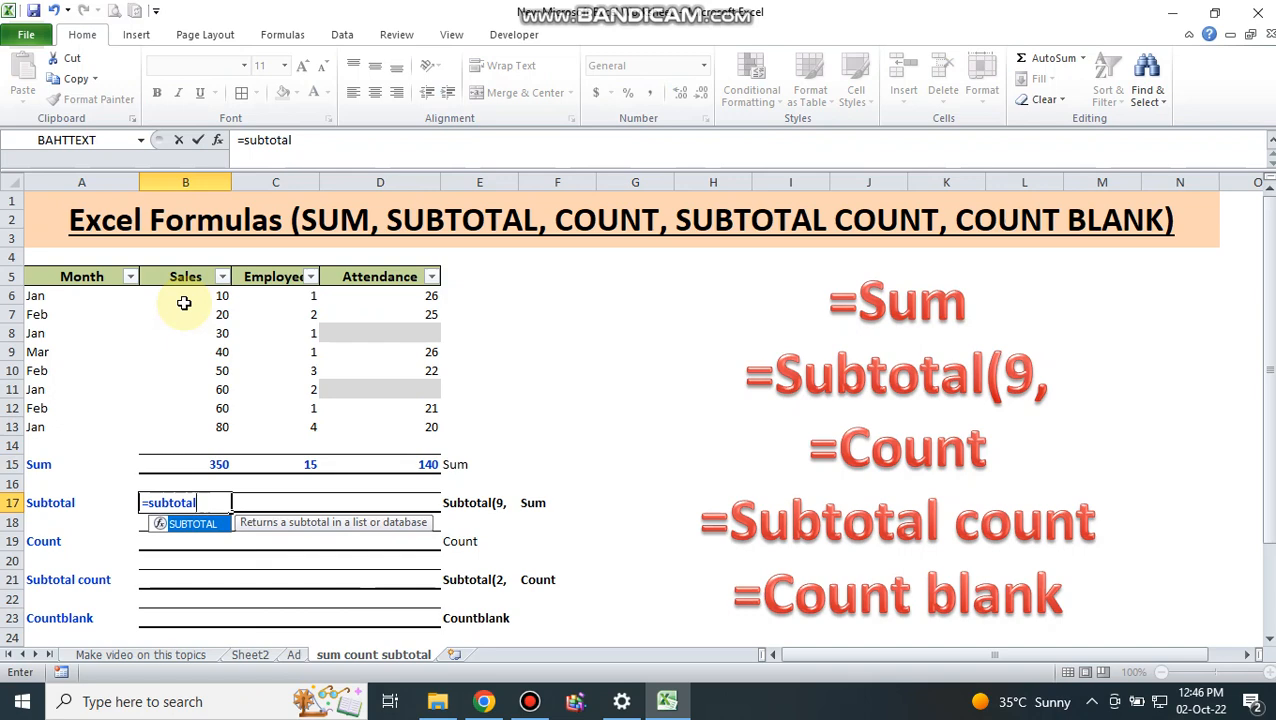
type("(")
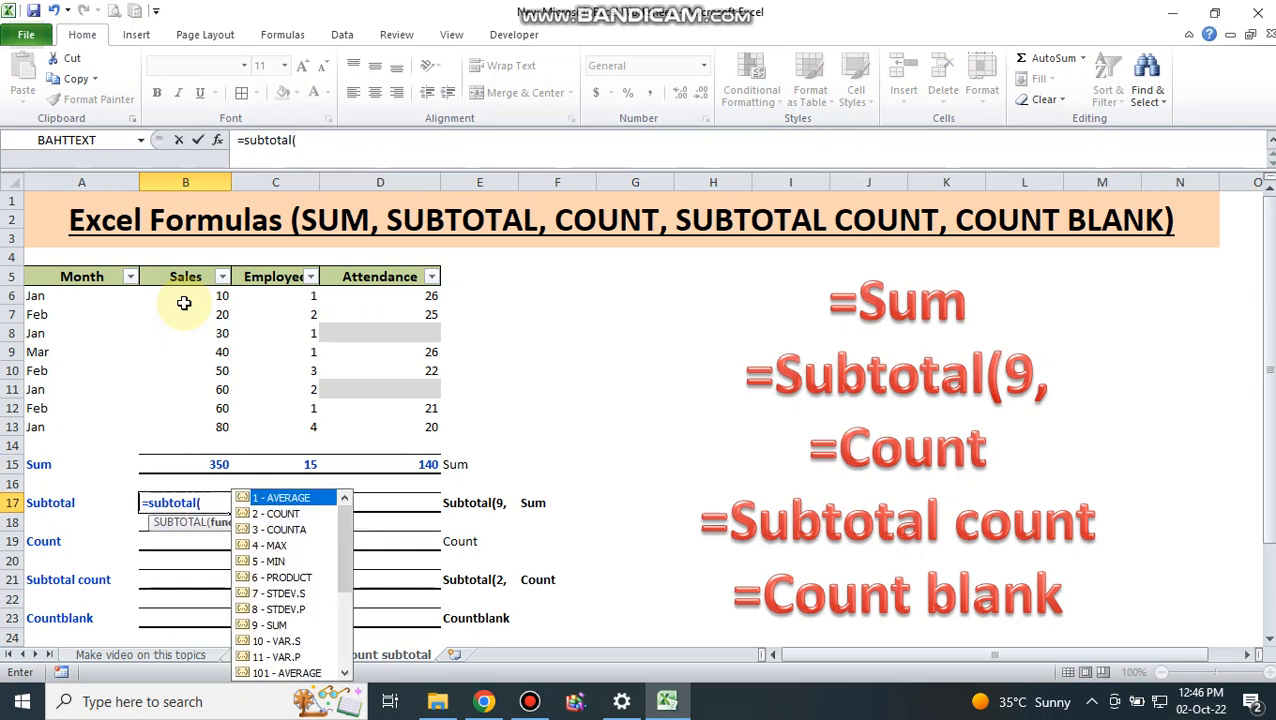
type("9,")
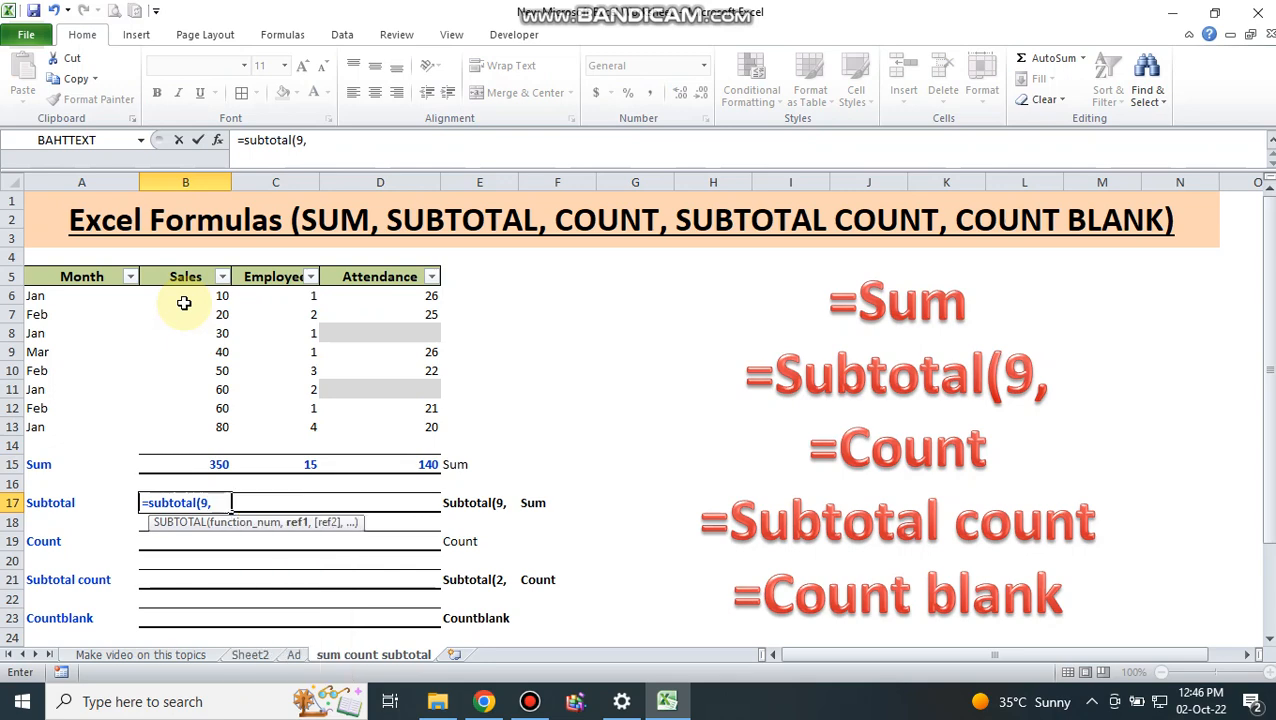
key("Up")
key("Up")
key("Up")
key("Up")
key("Down")
type(":")
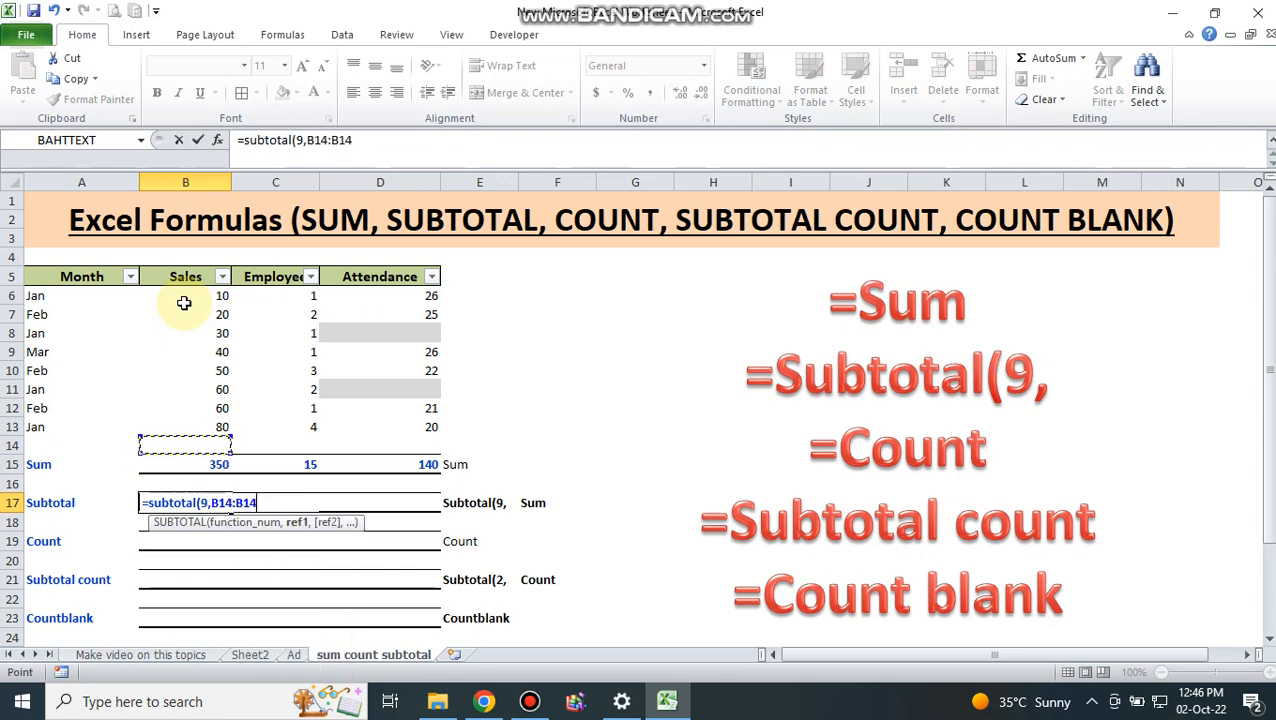
key("Up")
key("Up")
key("Up")
key("Up")
key("Up")
key("Up")
key("Up")
key("Up")
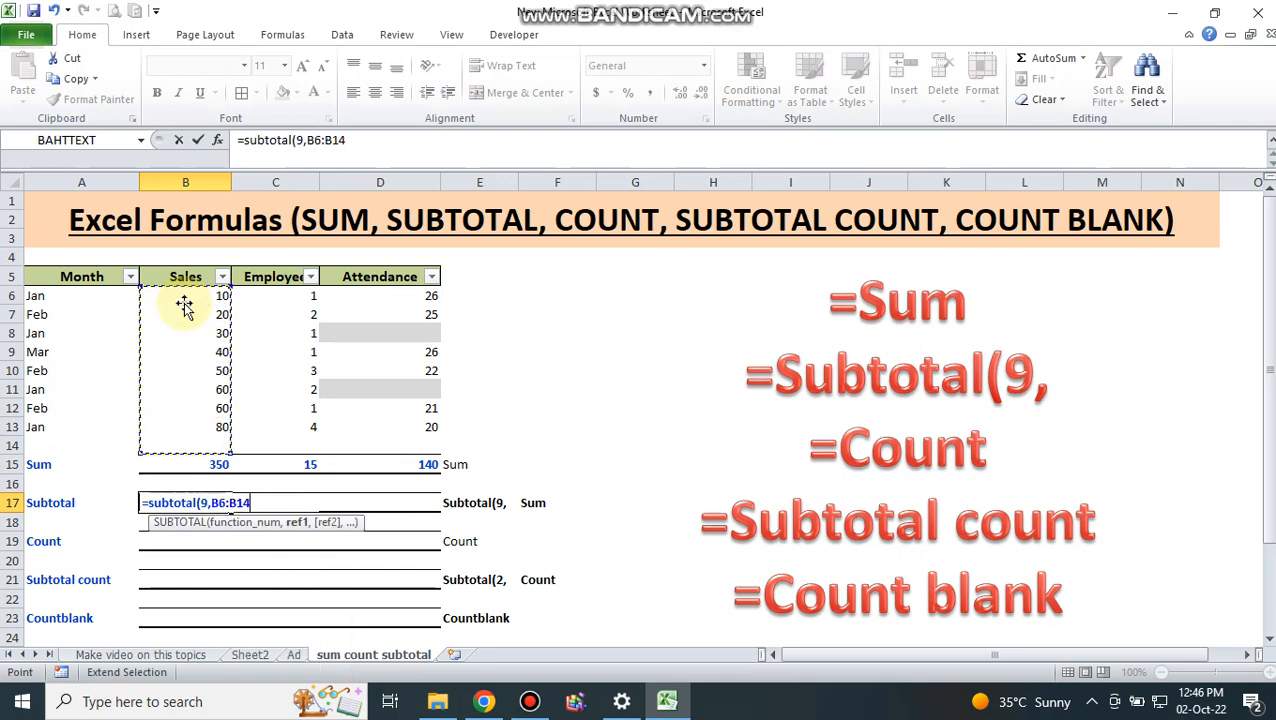
key("Return")
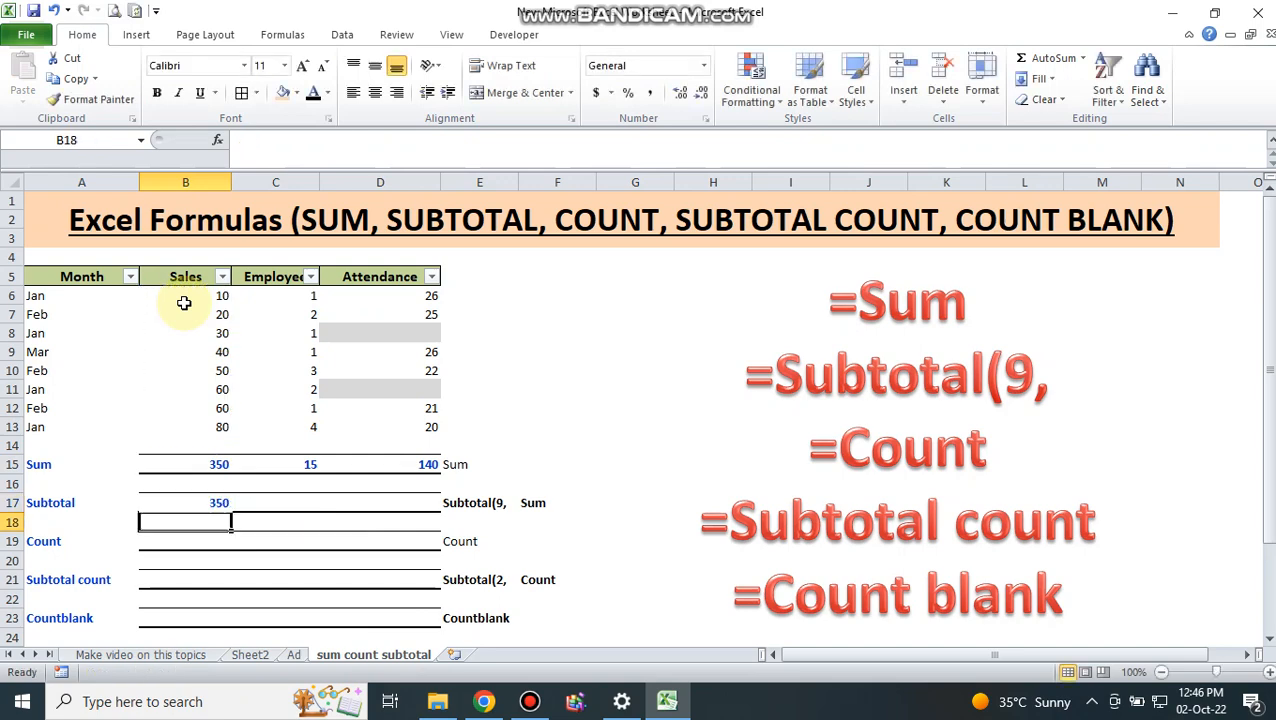
Step: Copy the Subtotal formula from B17 into C17:D17 for the Employee and Attendance columns
key("Up")
key("ctrl+c")
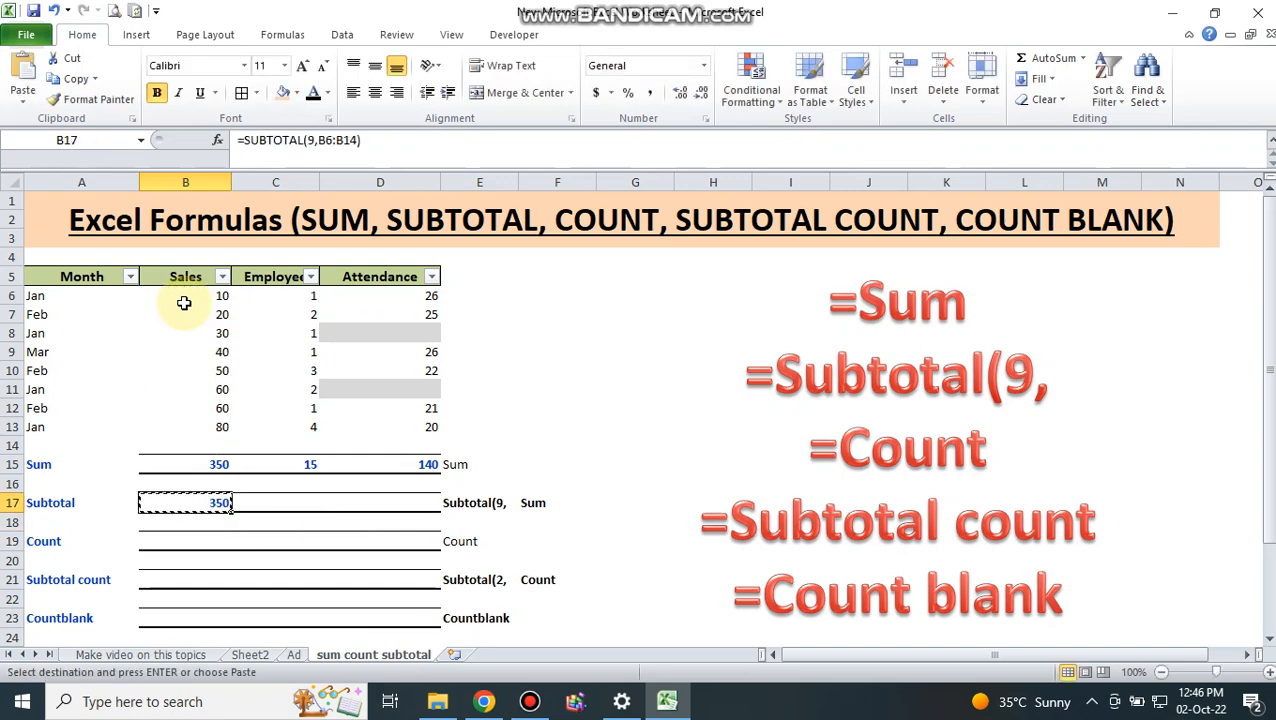
key("Right")
key("shift+Right")
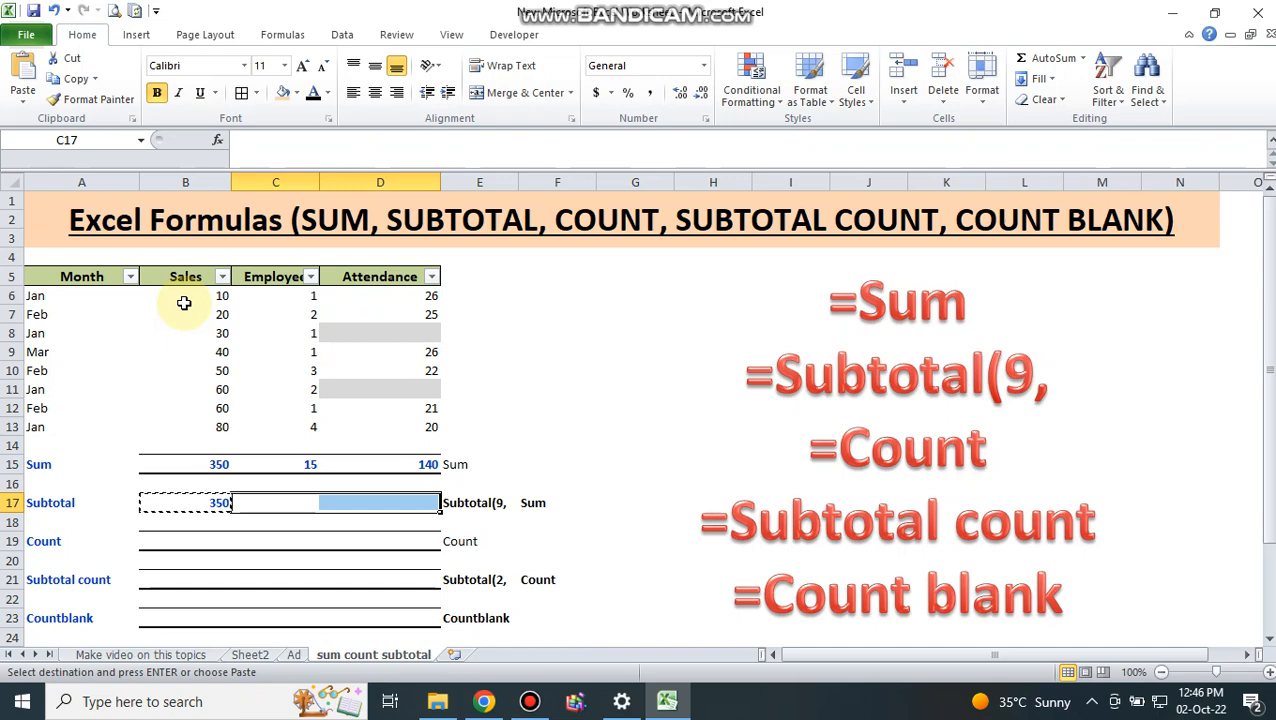
key("ctrl+v")
key("Up")
key("Down")
key("Escape")
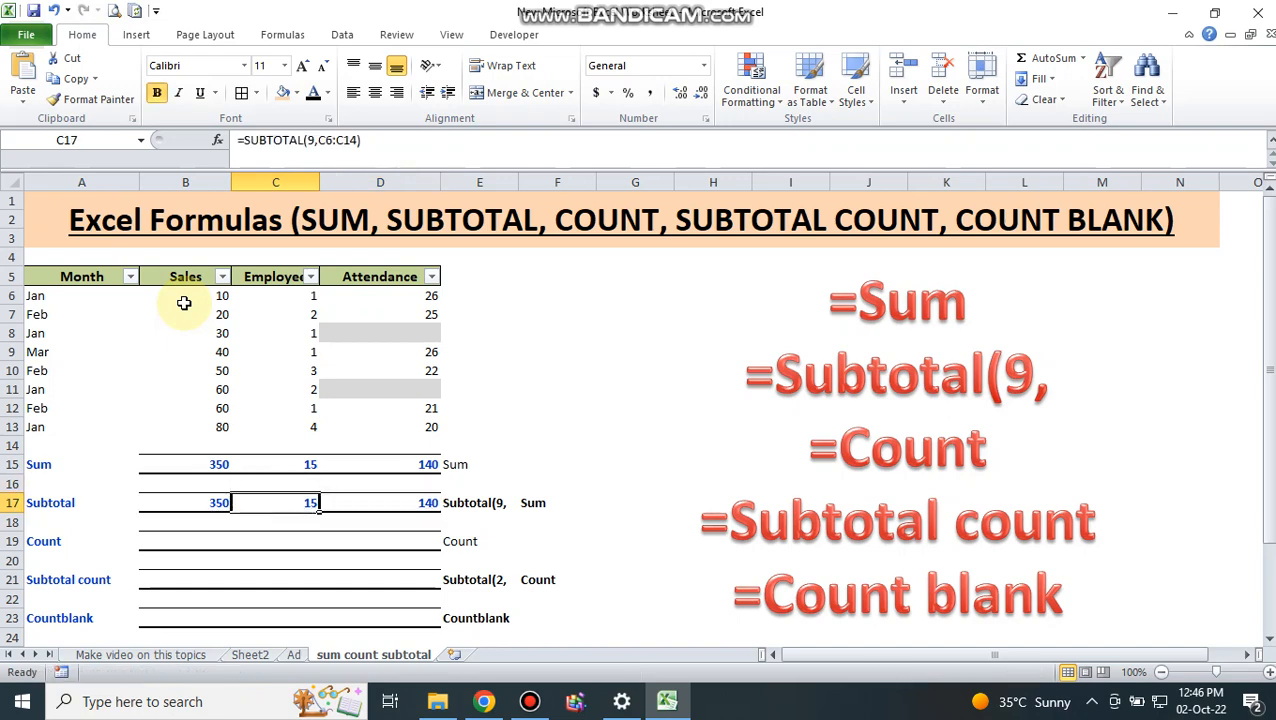
Step: Compare the Sum formulas in B15:D15 with the Subtotal formulas in B17:D17 cell by cell
key("Left")
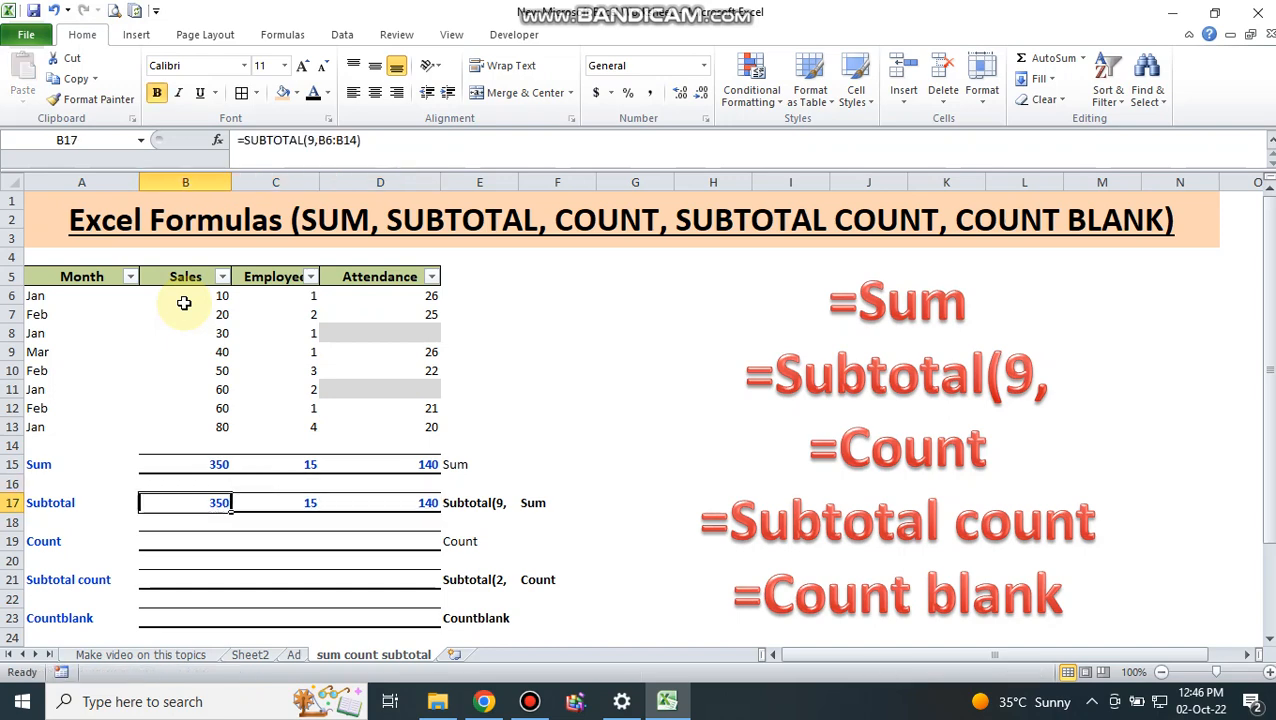
key("Up")
key("Up")
key("Left")
key("Down")
key("Down")
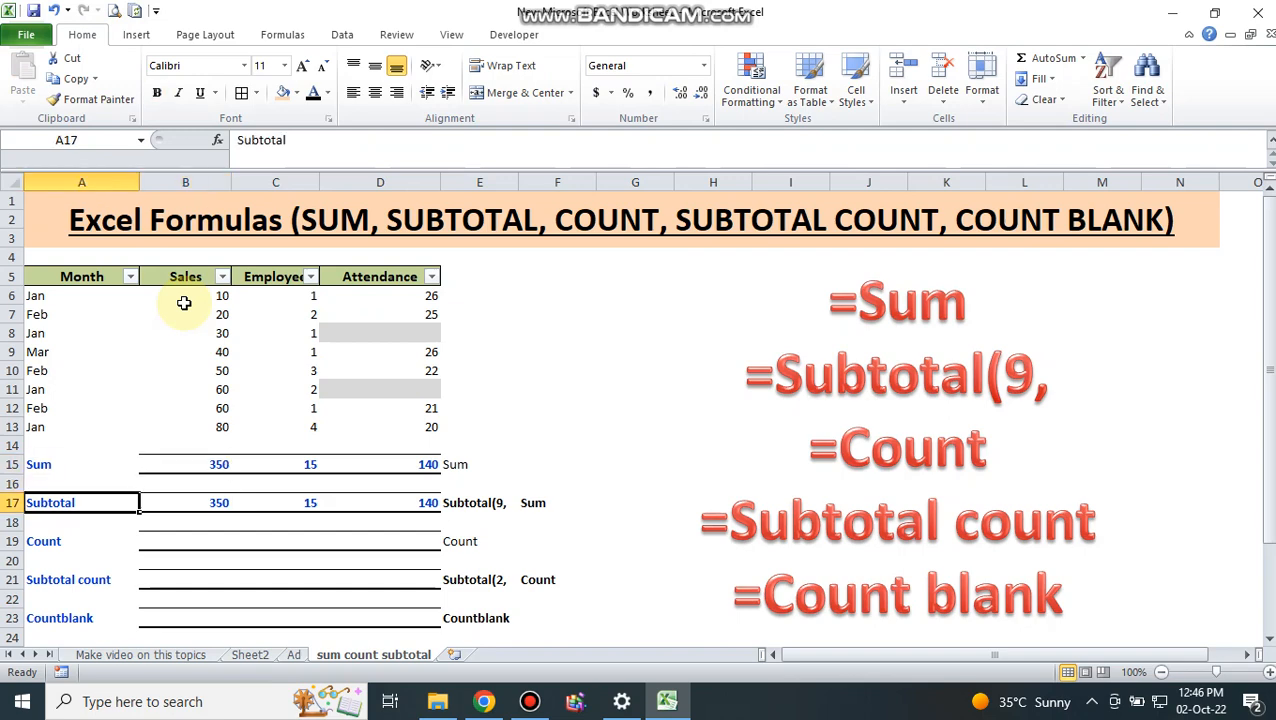
key("Up")
key("Up")
key("Right")
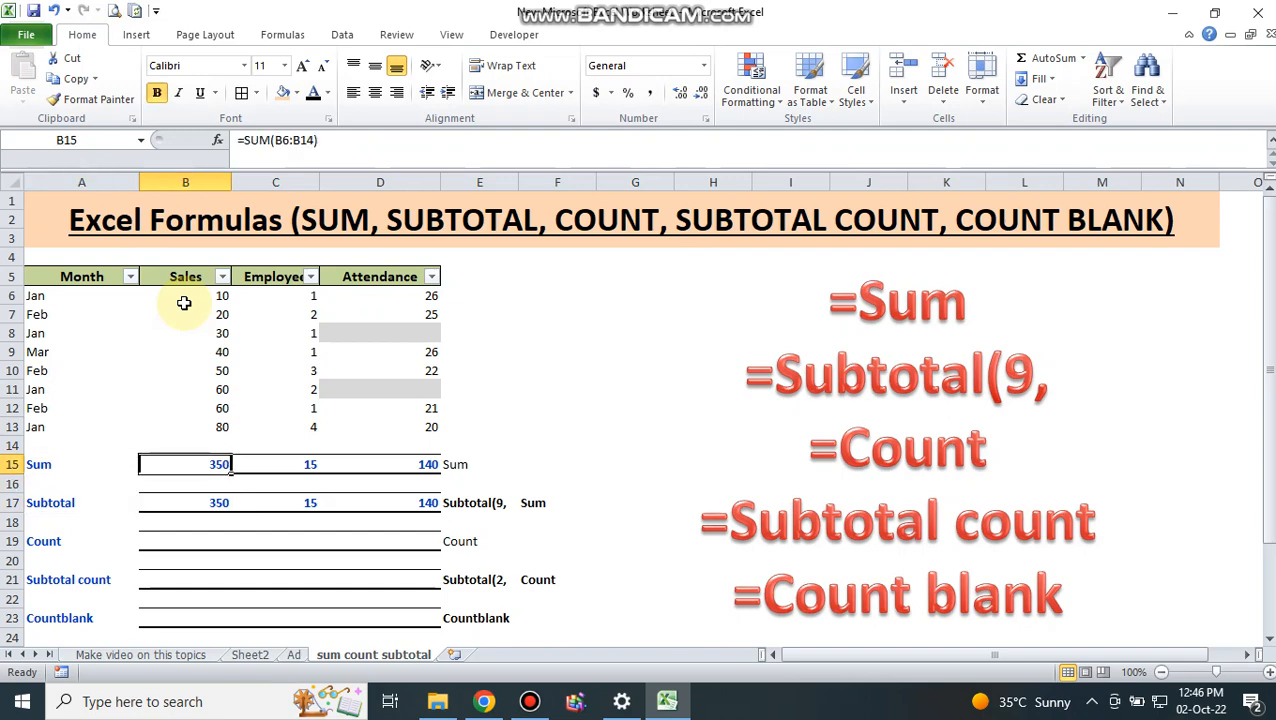
key("Right")
key("Right")
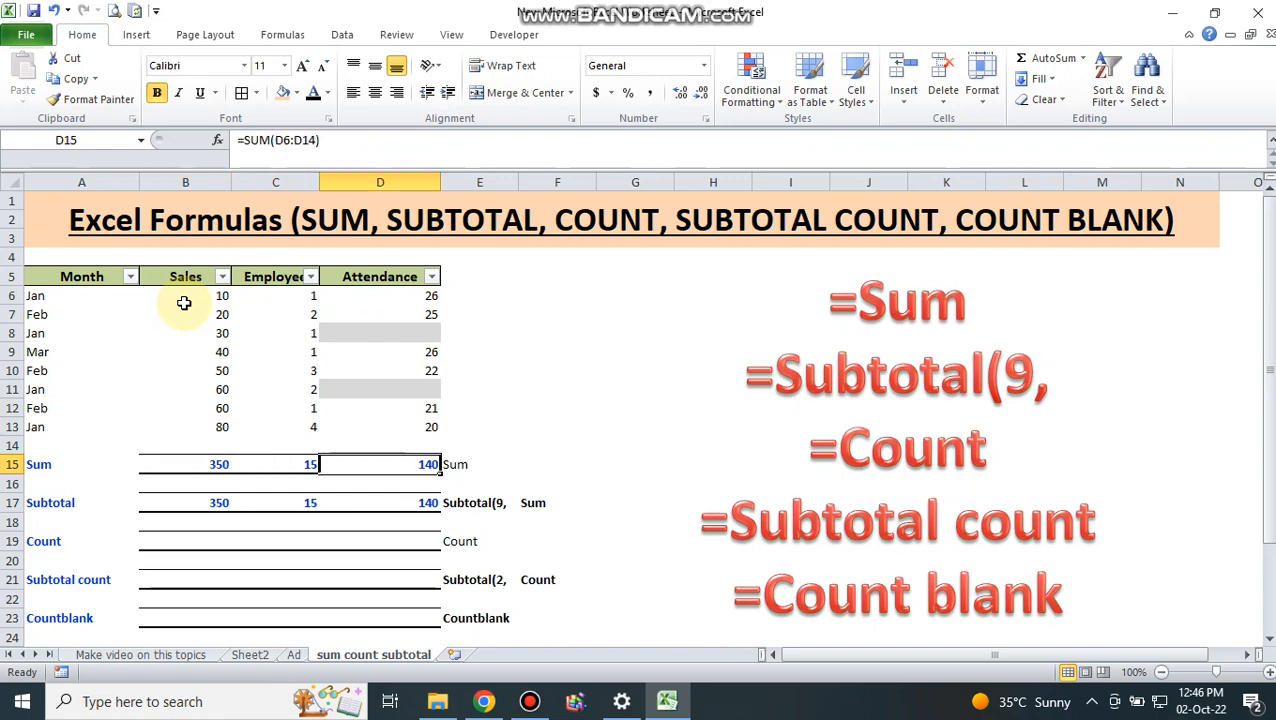
key("Left")
key("Left")
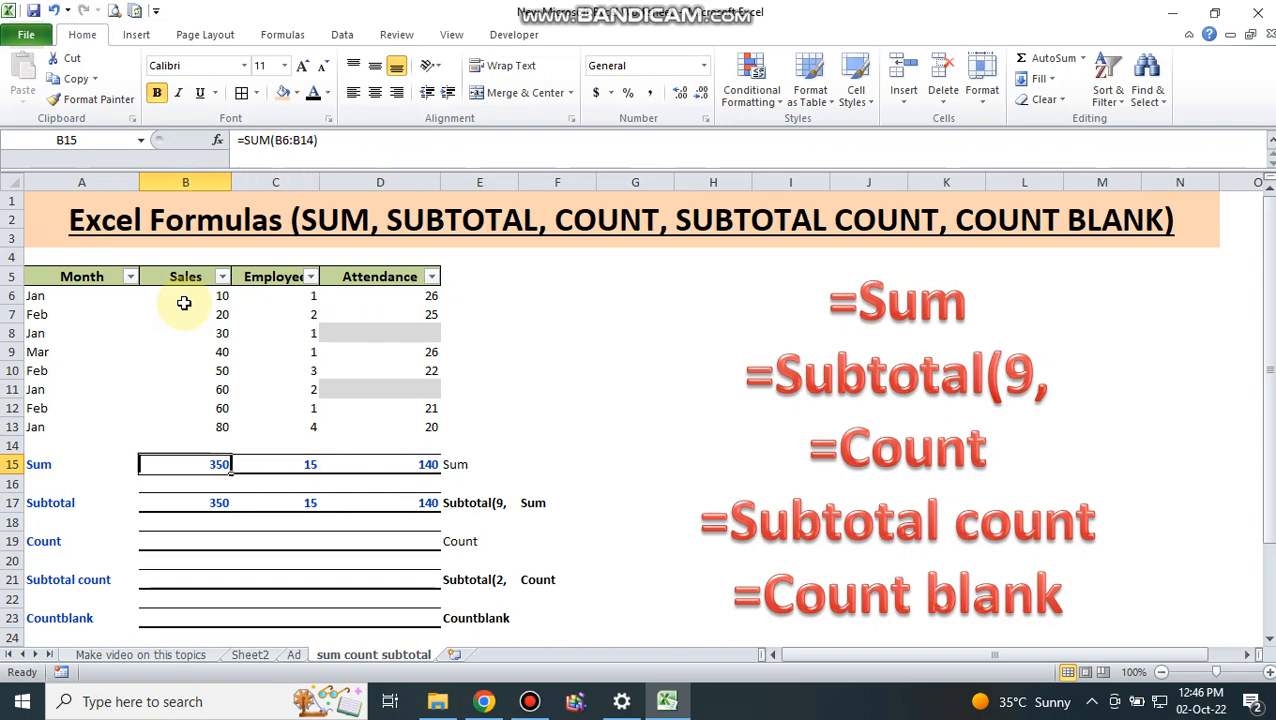
key("Down")
key("Down")
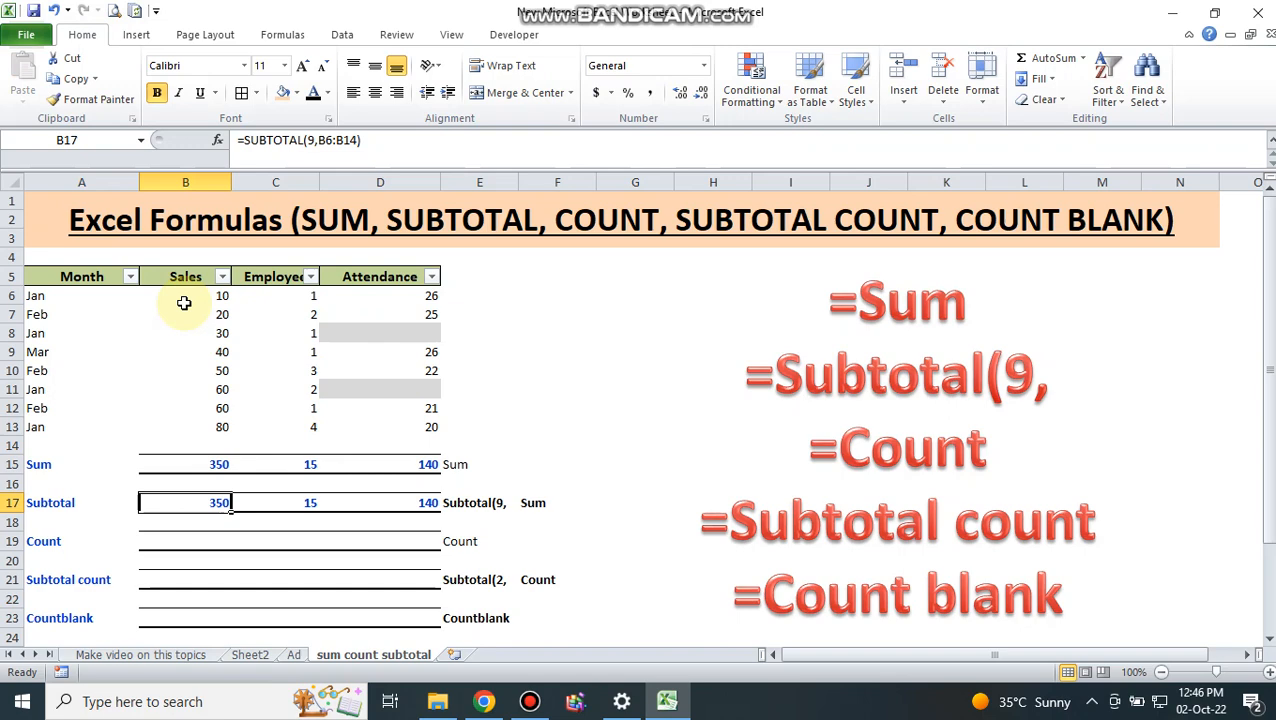
key("Right")
key("Right")
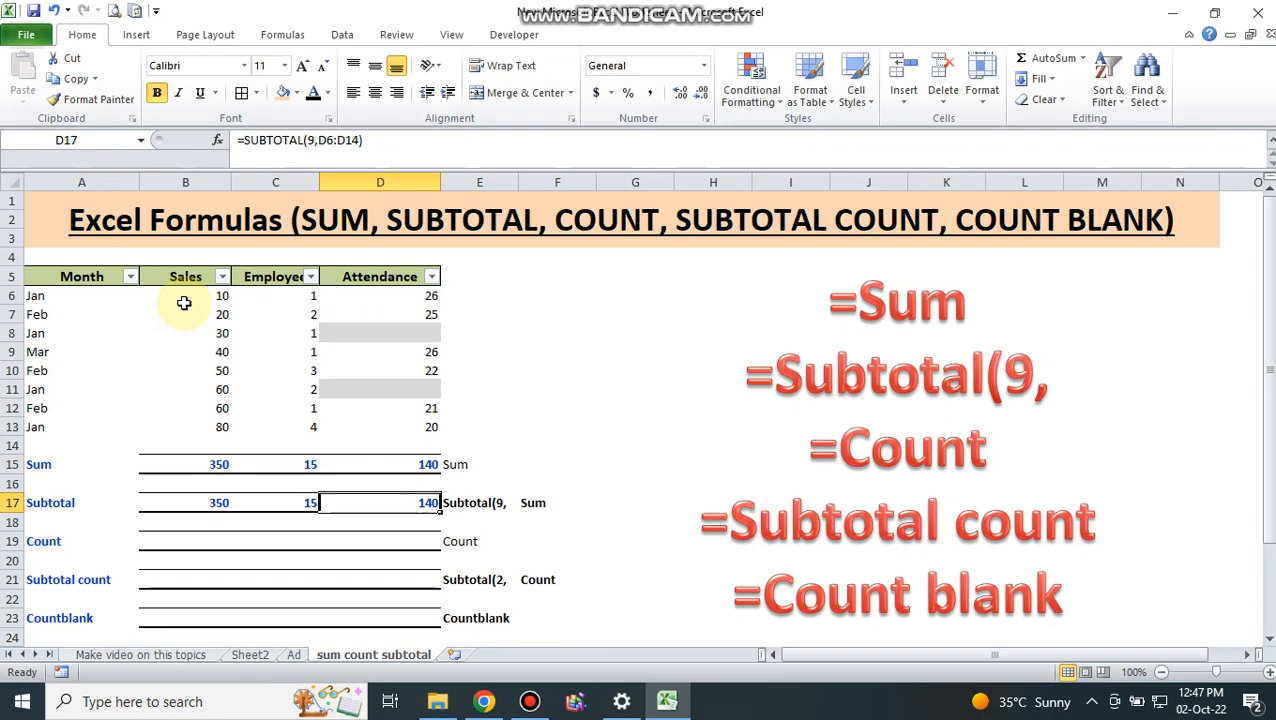
Step: Select the table headers in A5:D5, turn their filter off and turn it on again
left_click(131, 277)
left_click(163, 279)
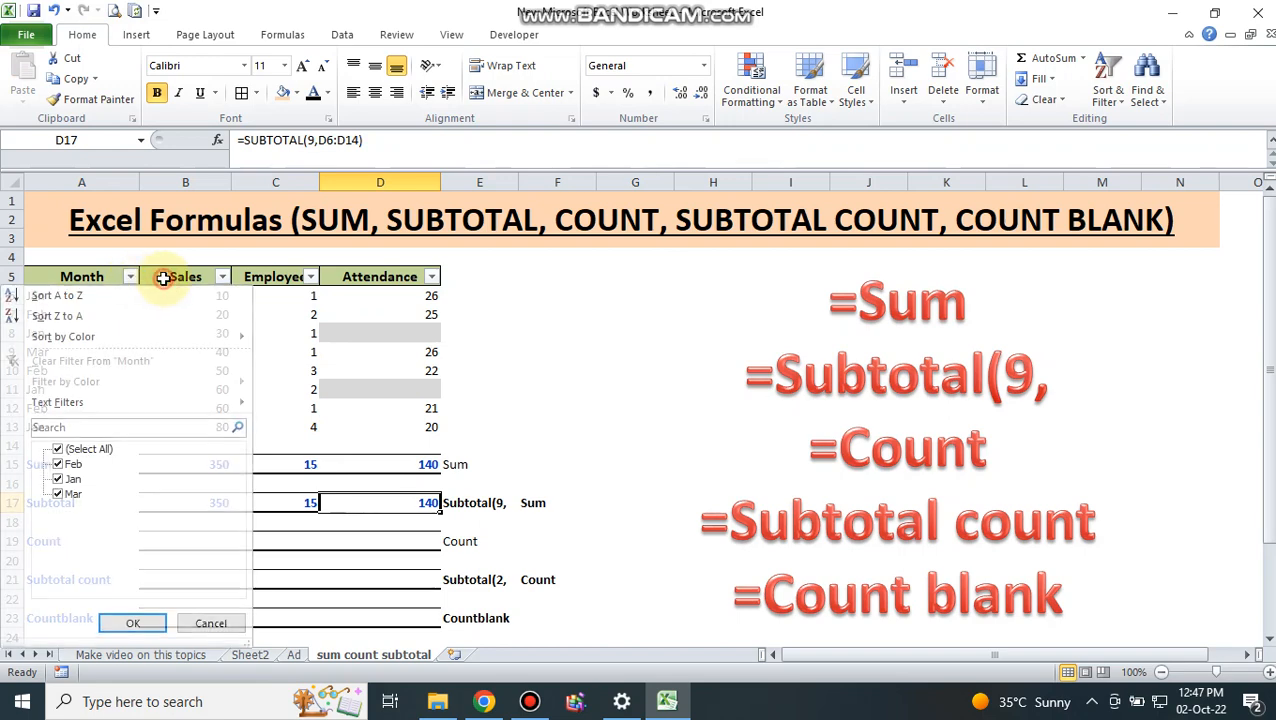
left_click(2, 273)
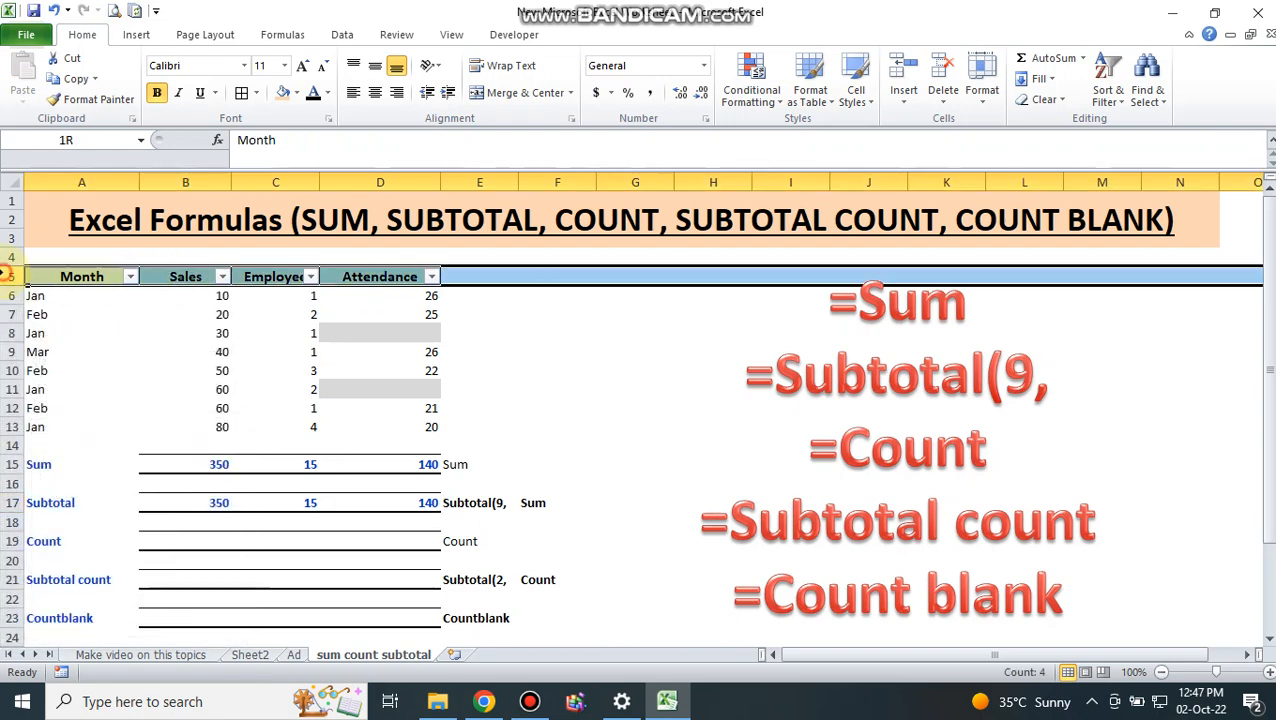
key("Left")
key("shift+Right")
key("shift+Right")
key("shift+Right")
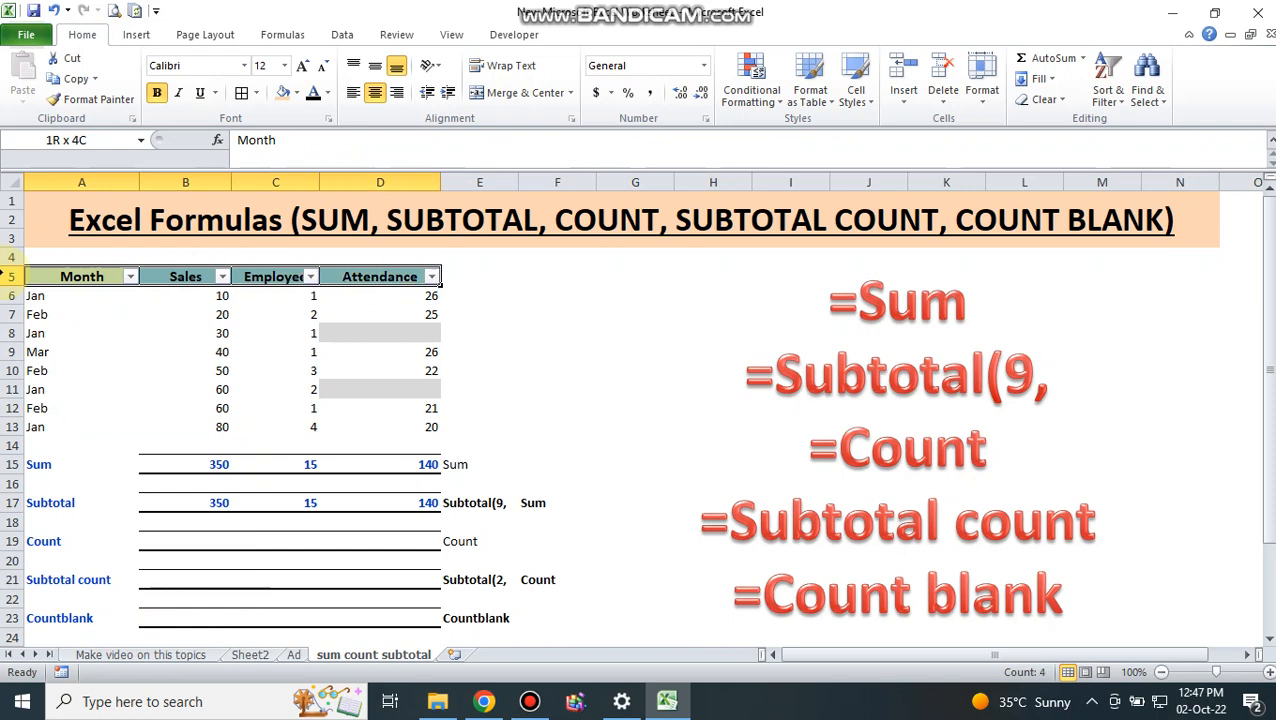
left_click(340, 37)
left_click(487, 68)
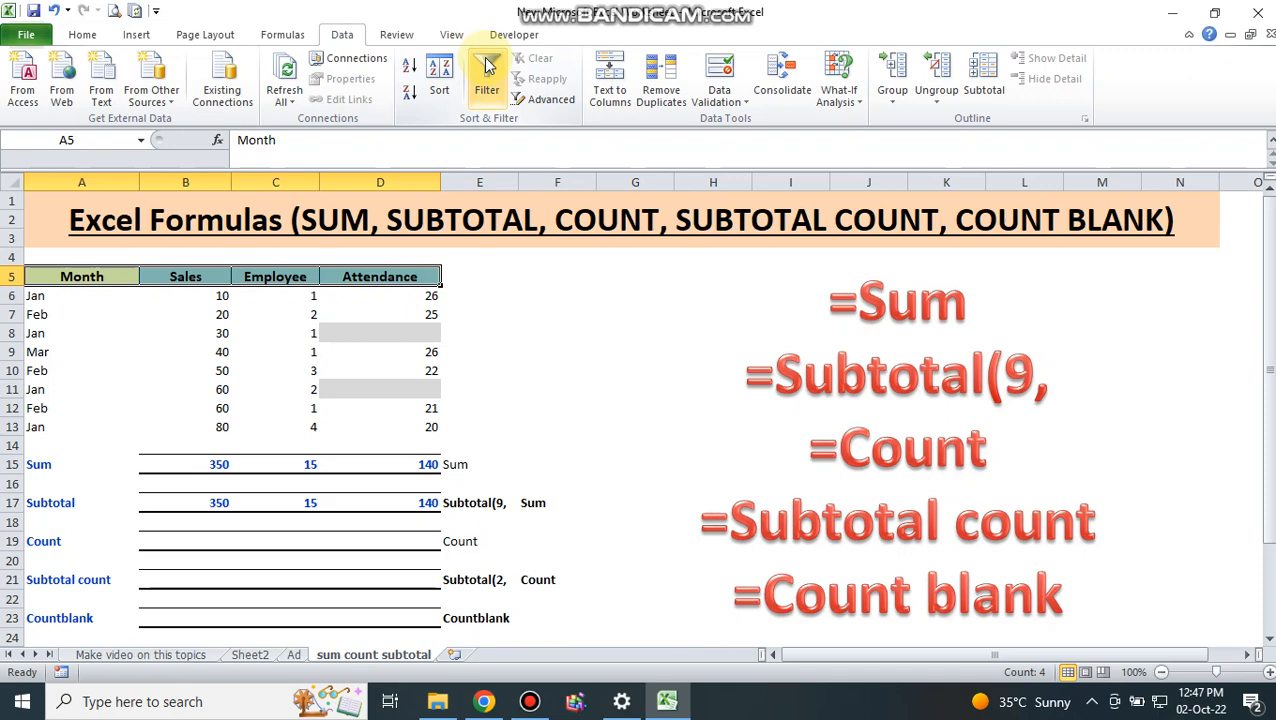
left_click(487, 68)
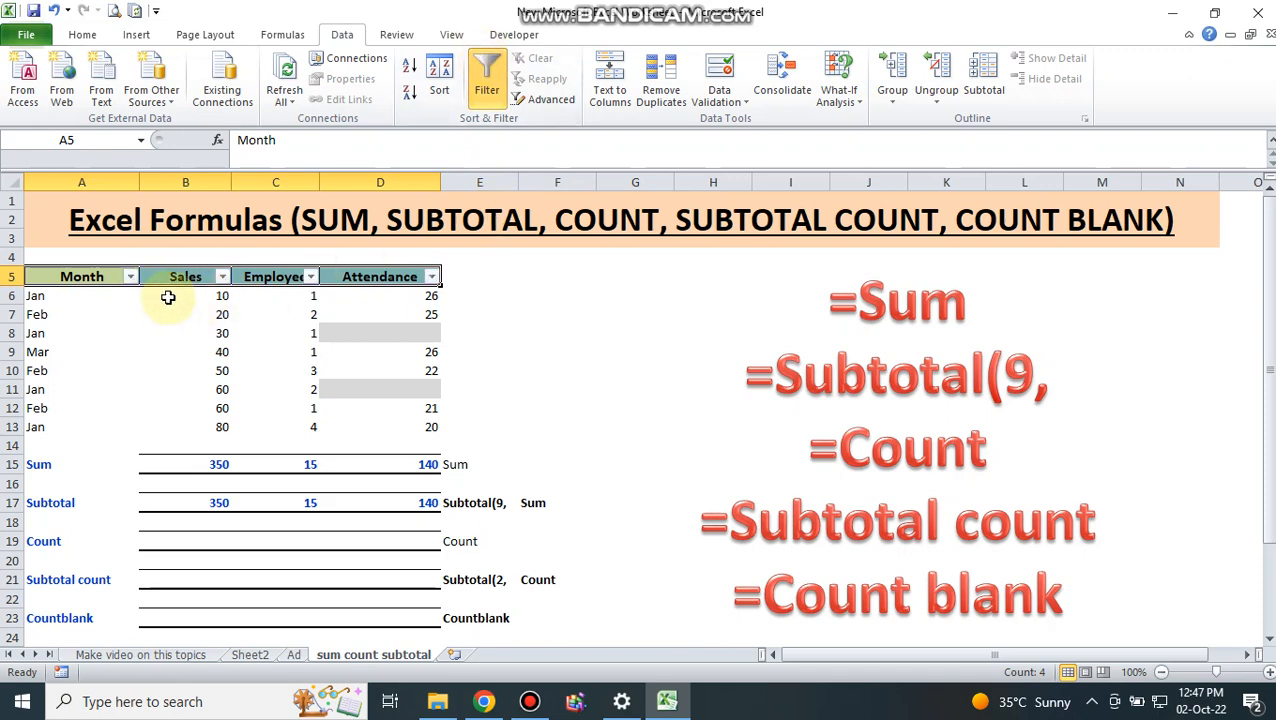
Step: Filter the Month column so that only the Jan rows are shown
left_click(102, 312)
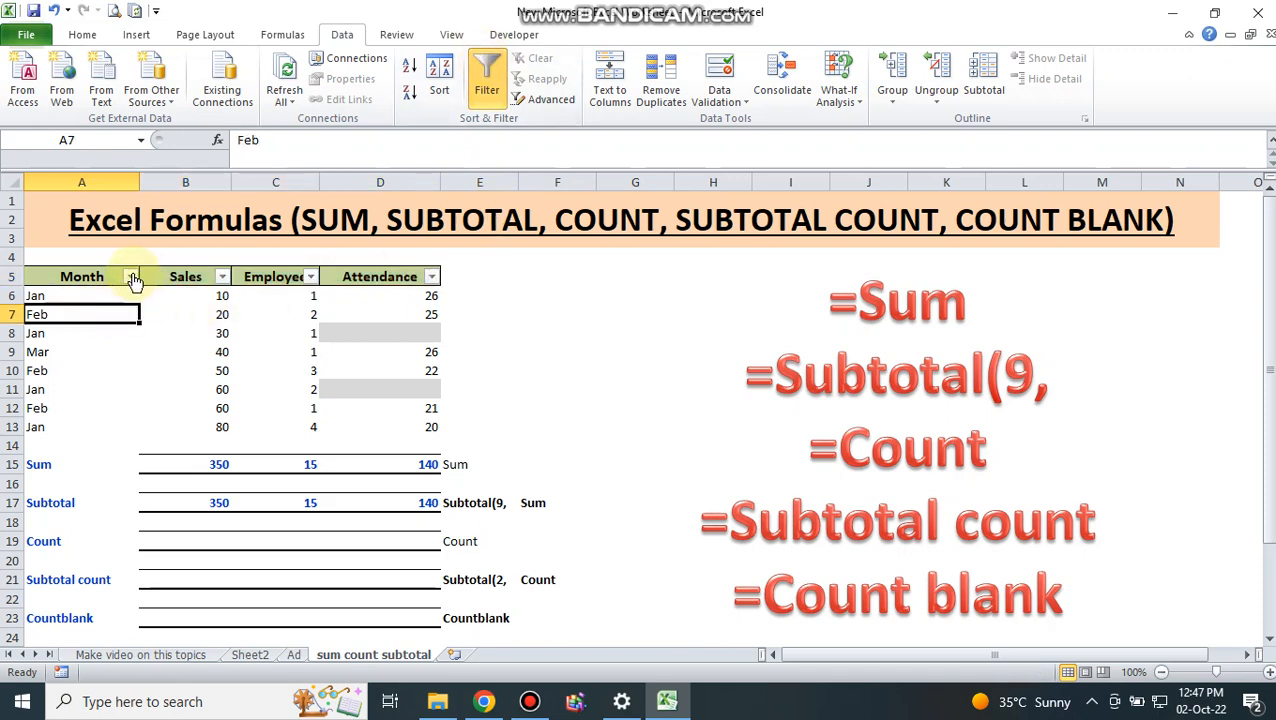
left_click(130, 276)
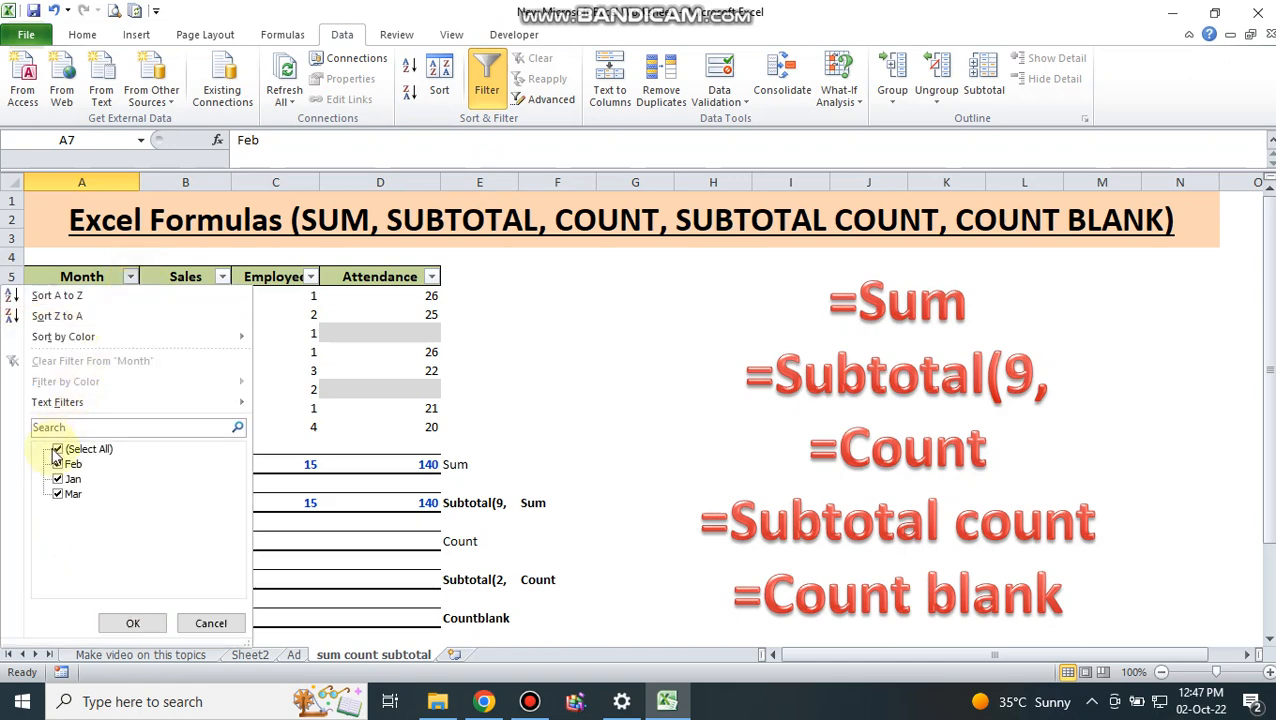
left_click(58, 451)
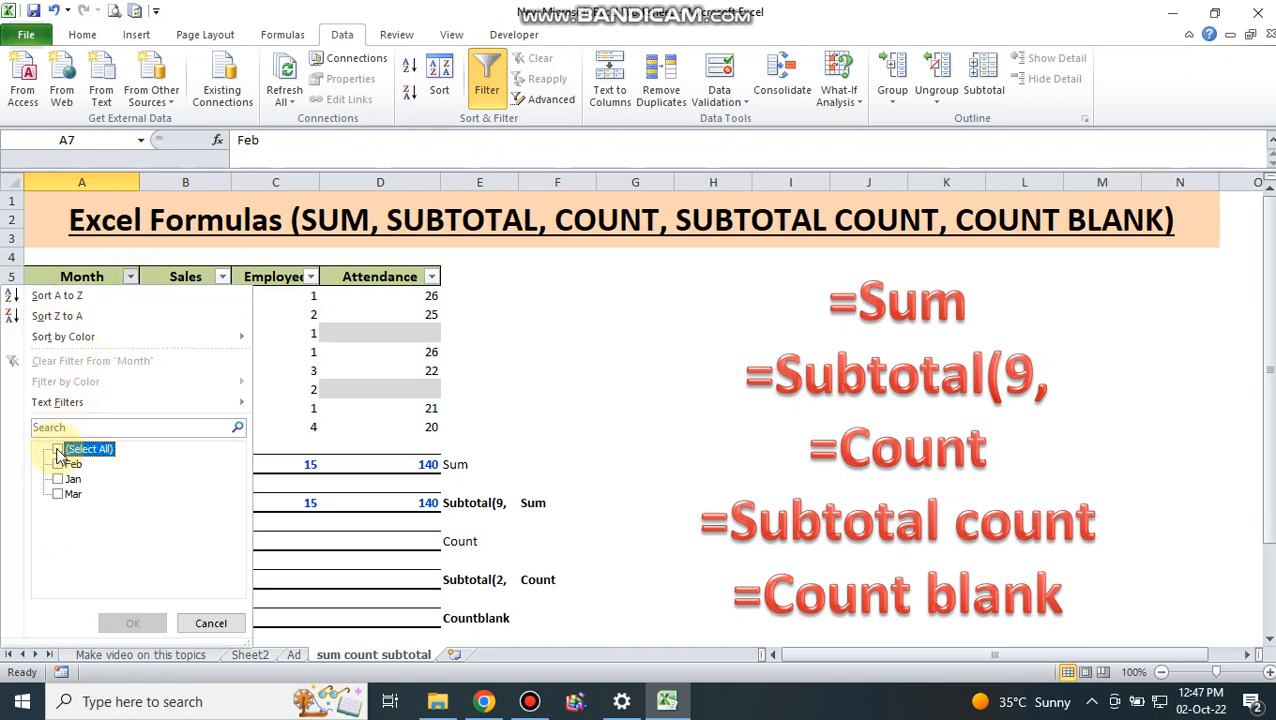
left_click(58, 479)
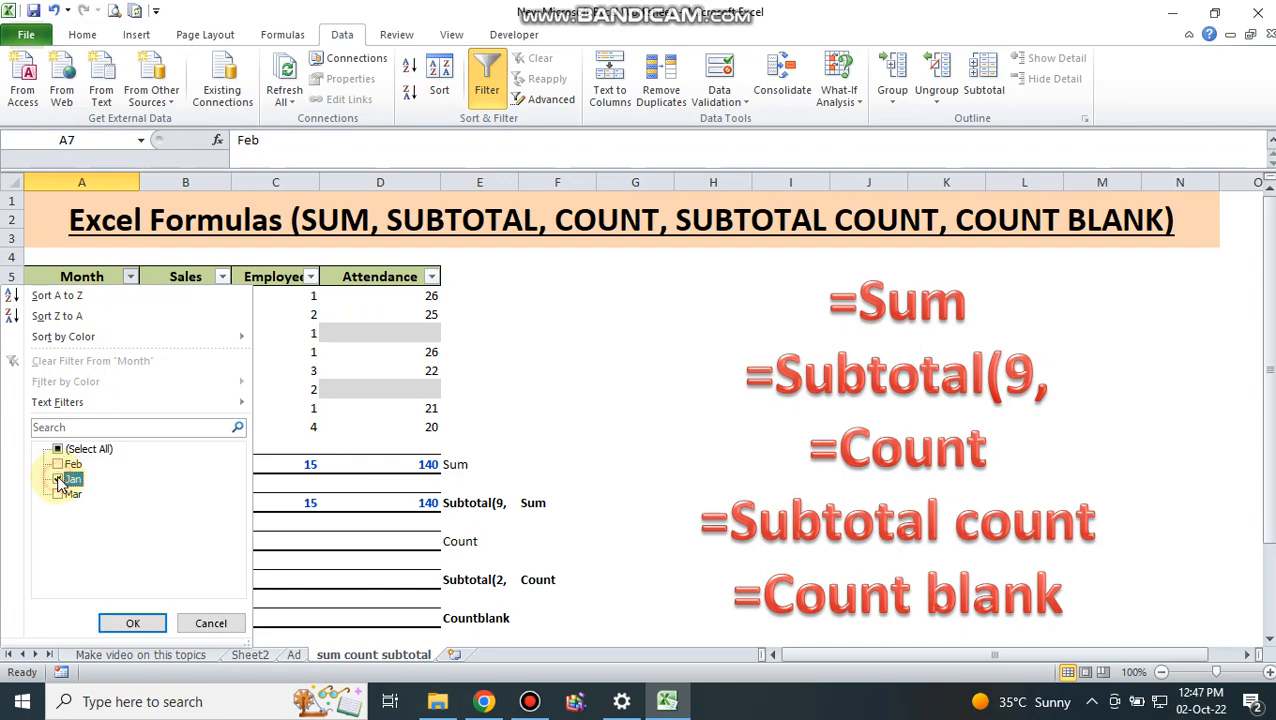
left_click(118, 623)
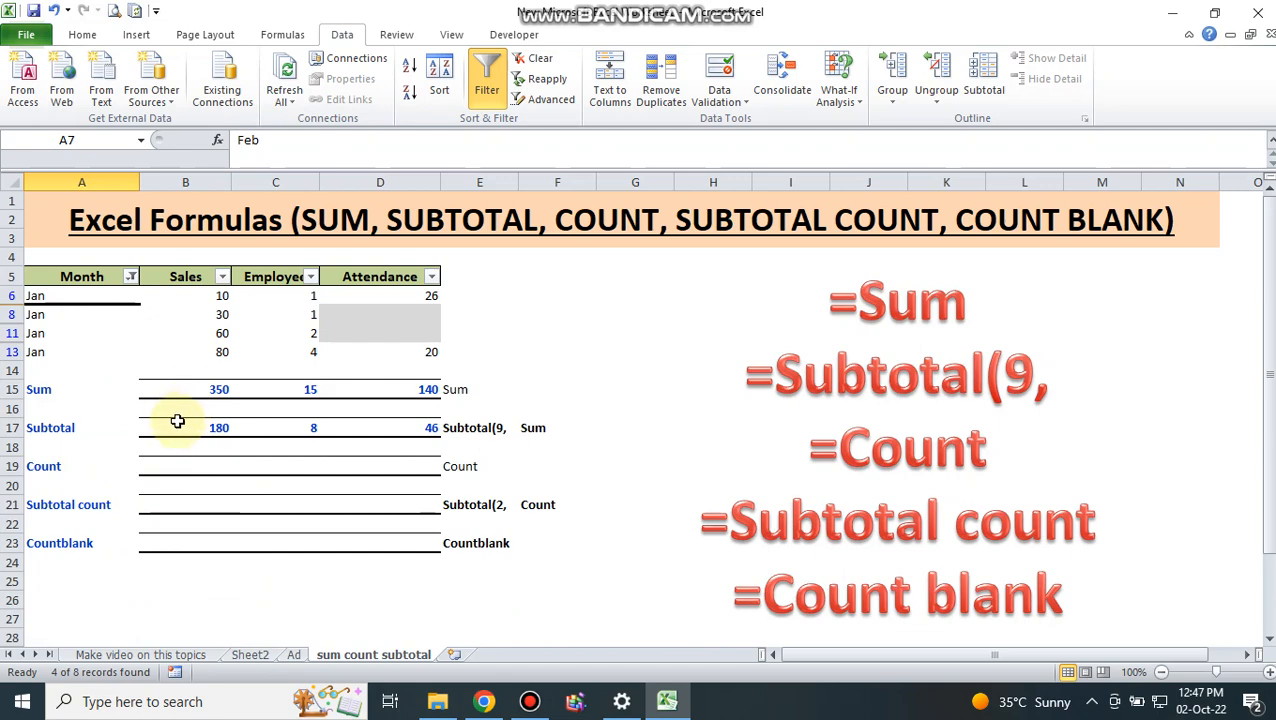
Step: Compare the Sum in B15 and the Subtotal in B17 with the total of the selected January Sales cells
left_click(176, 424)
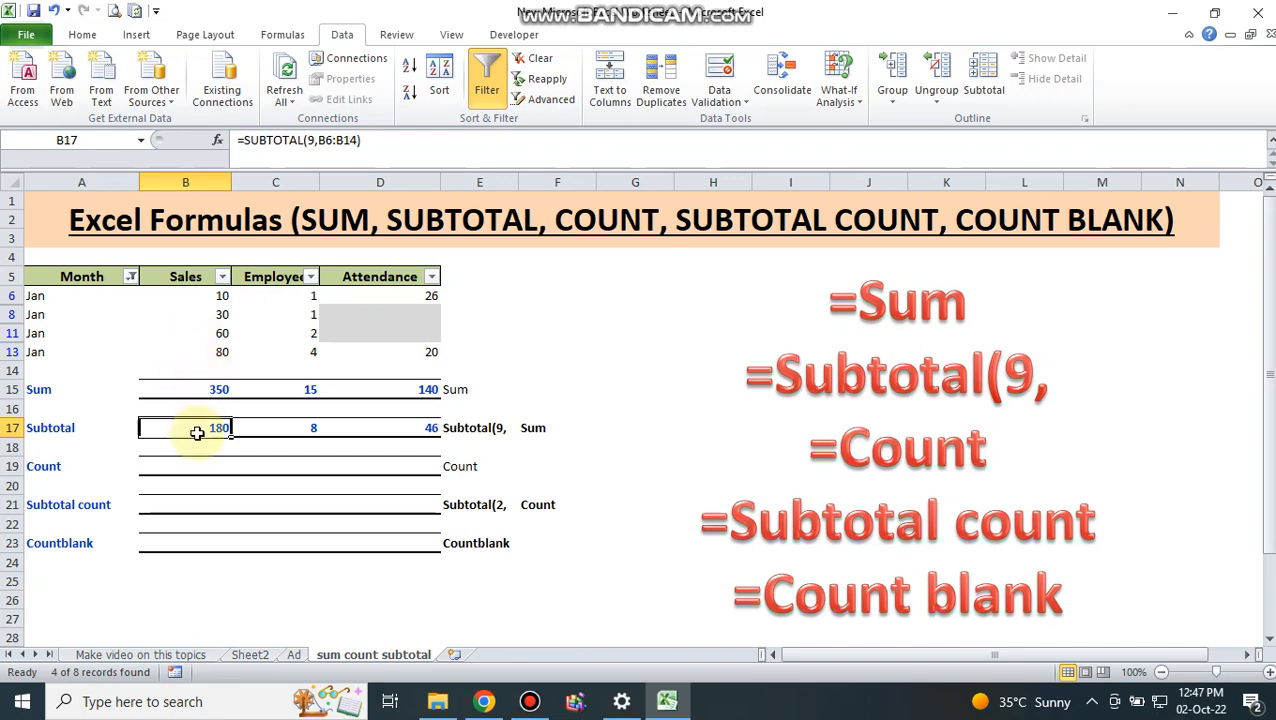
left_click(219, 298)
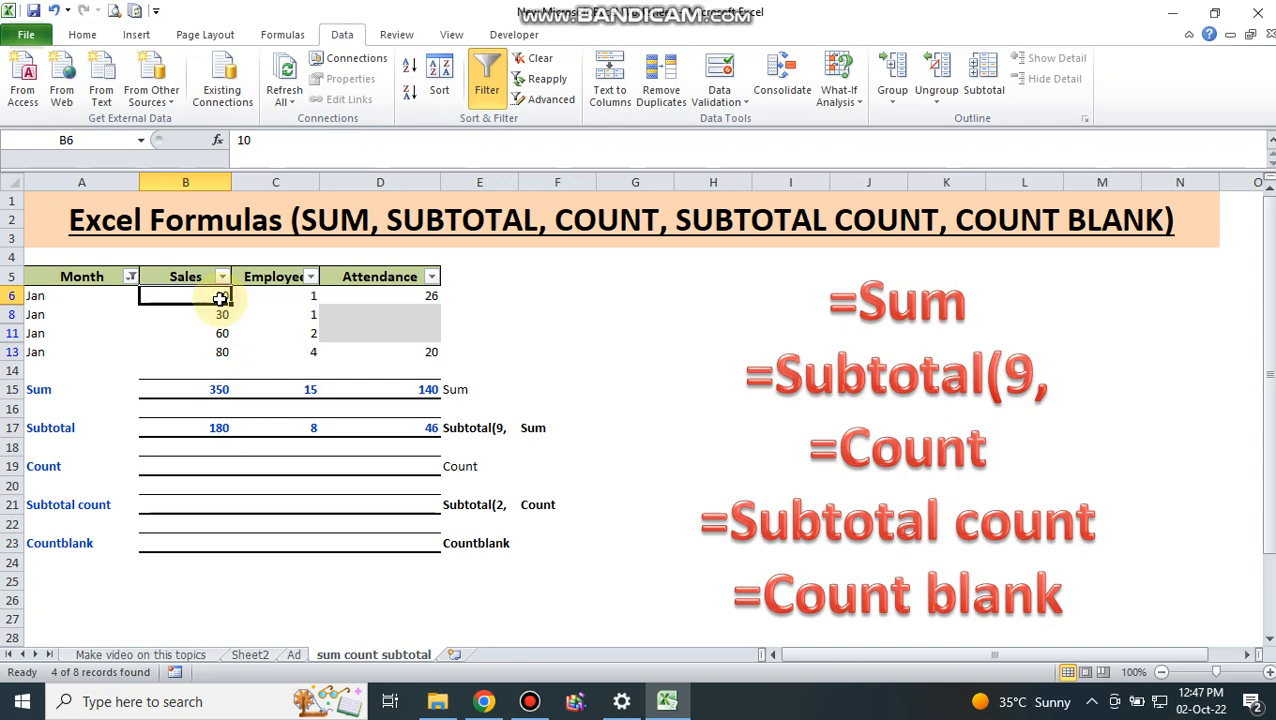
key("shift+Down")
key("shift+Down")
key("shift+Down")
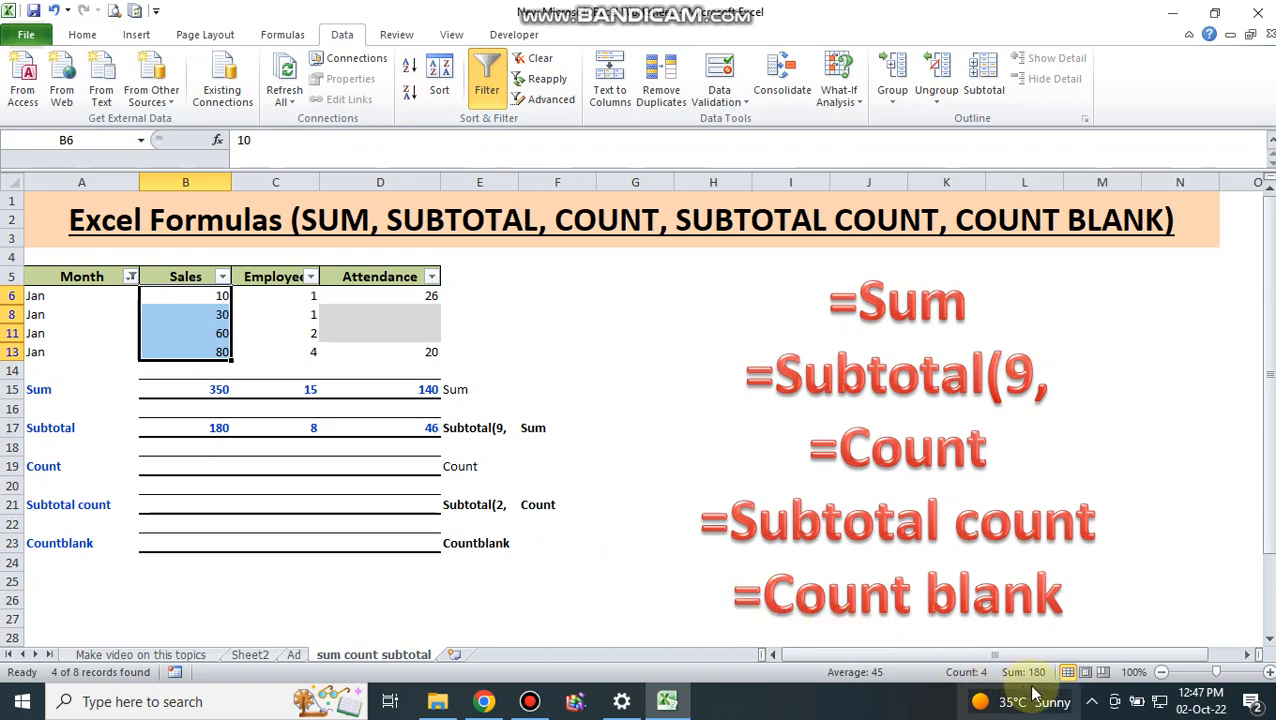
left_click(226, 389)
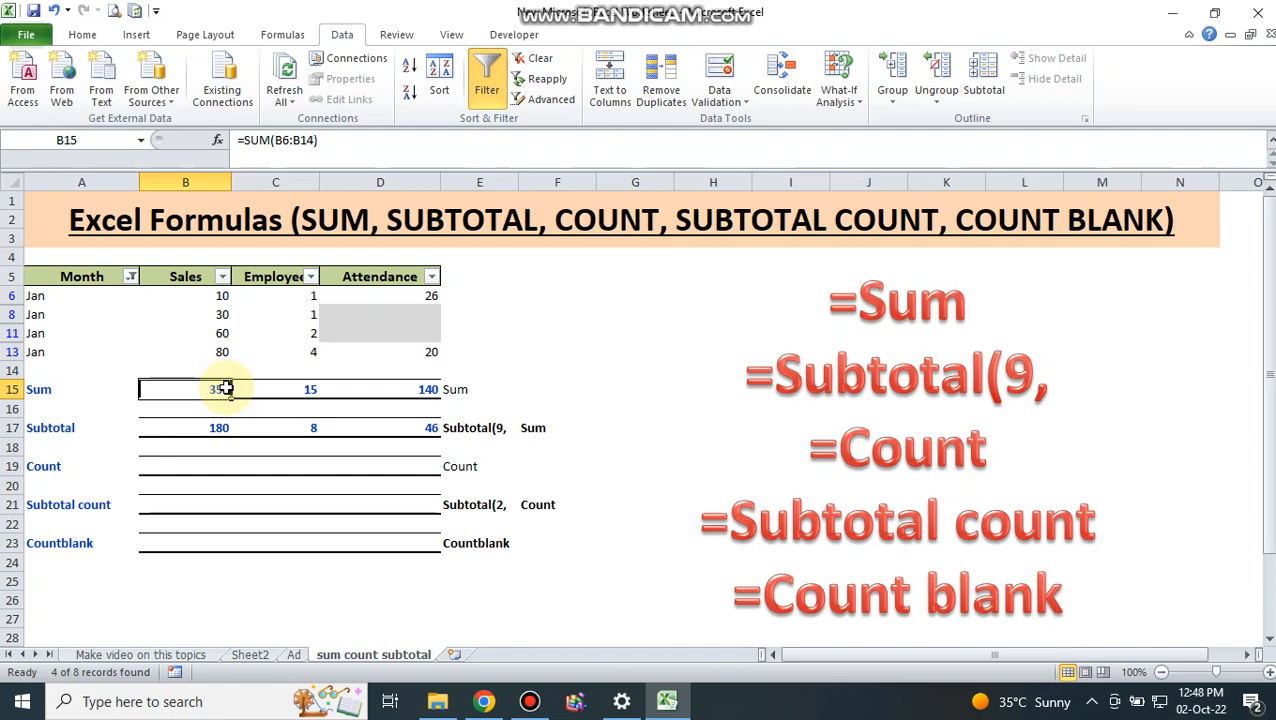
left_click(65, 314)
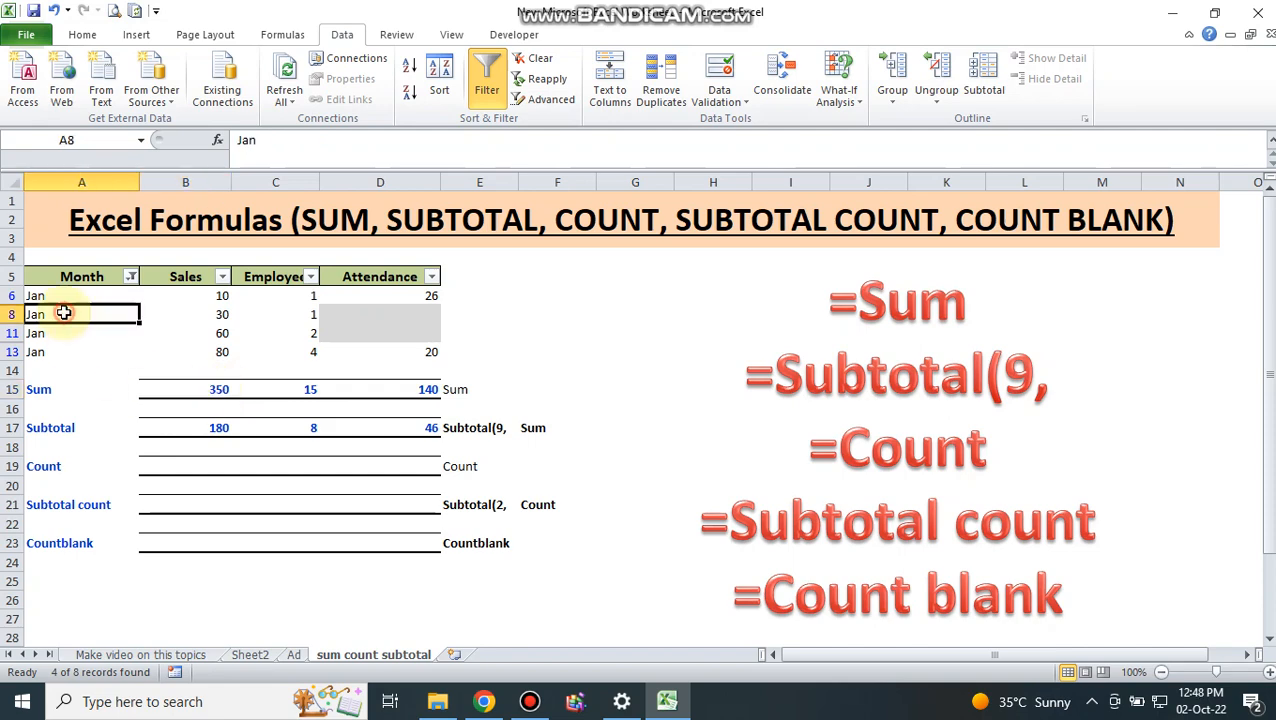
left_click(189, 427)
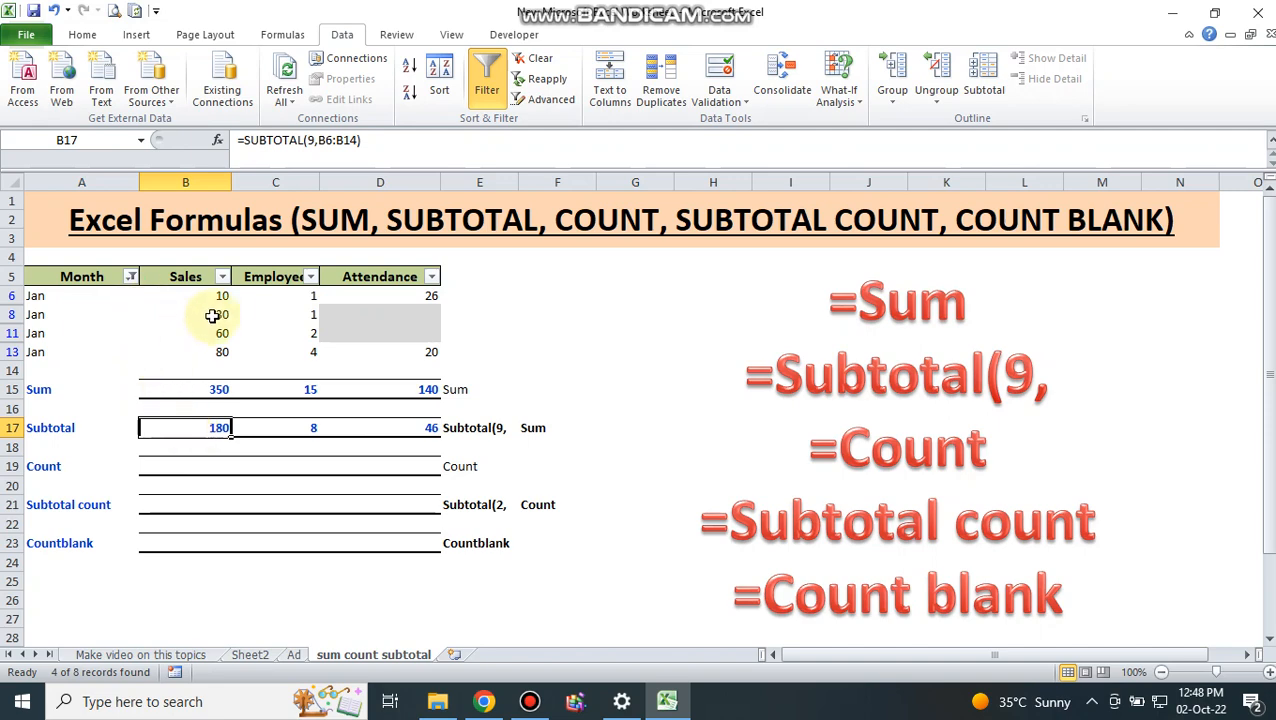
Step: Change the Month filter to show only the Feb rows instead of Jan
left_click(131, 277)
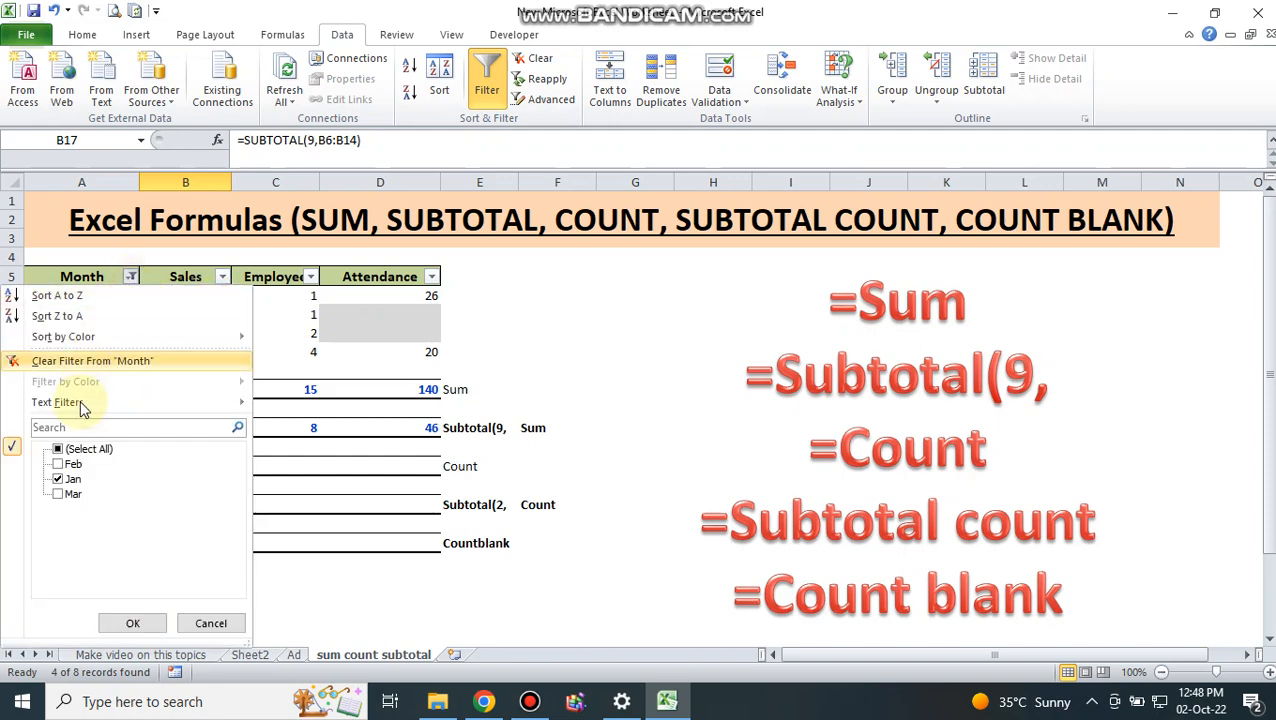
left_click(62, 478)
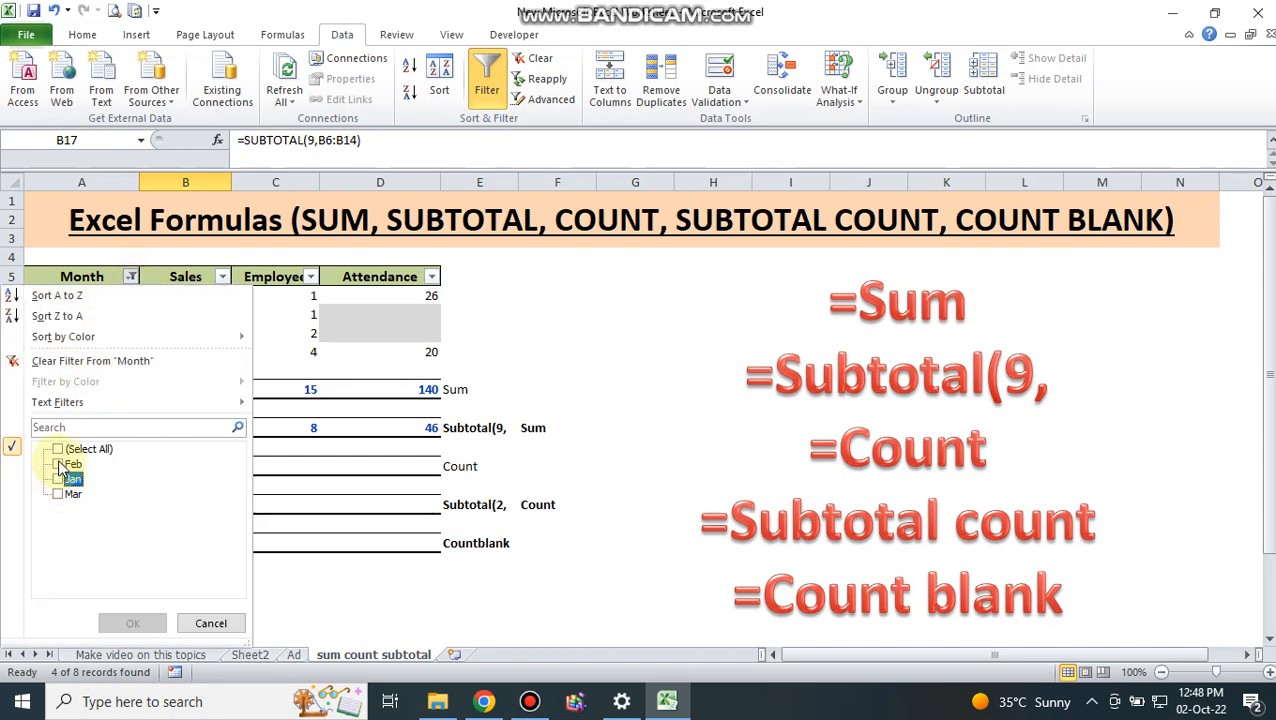
left_click(62, 465)
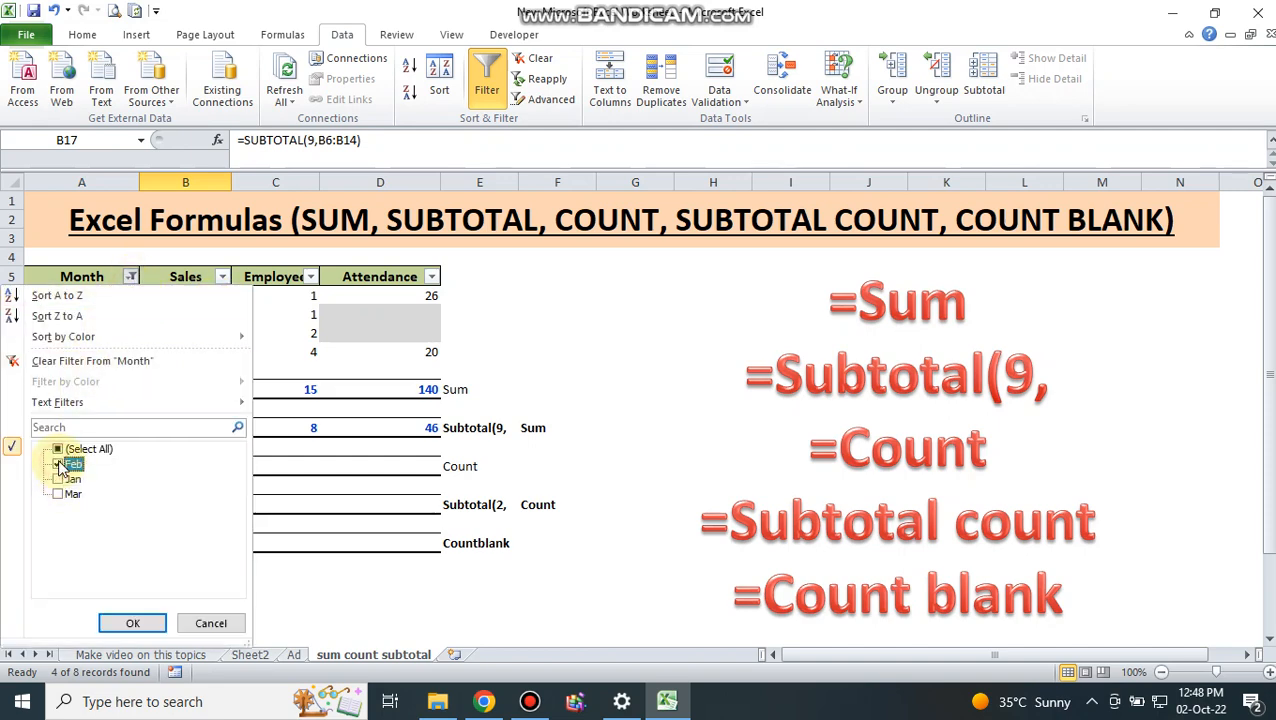
left_click(133, 625)
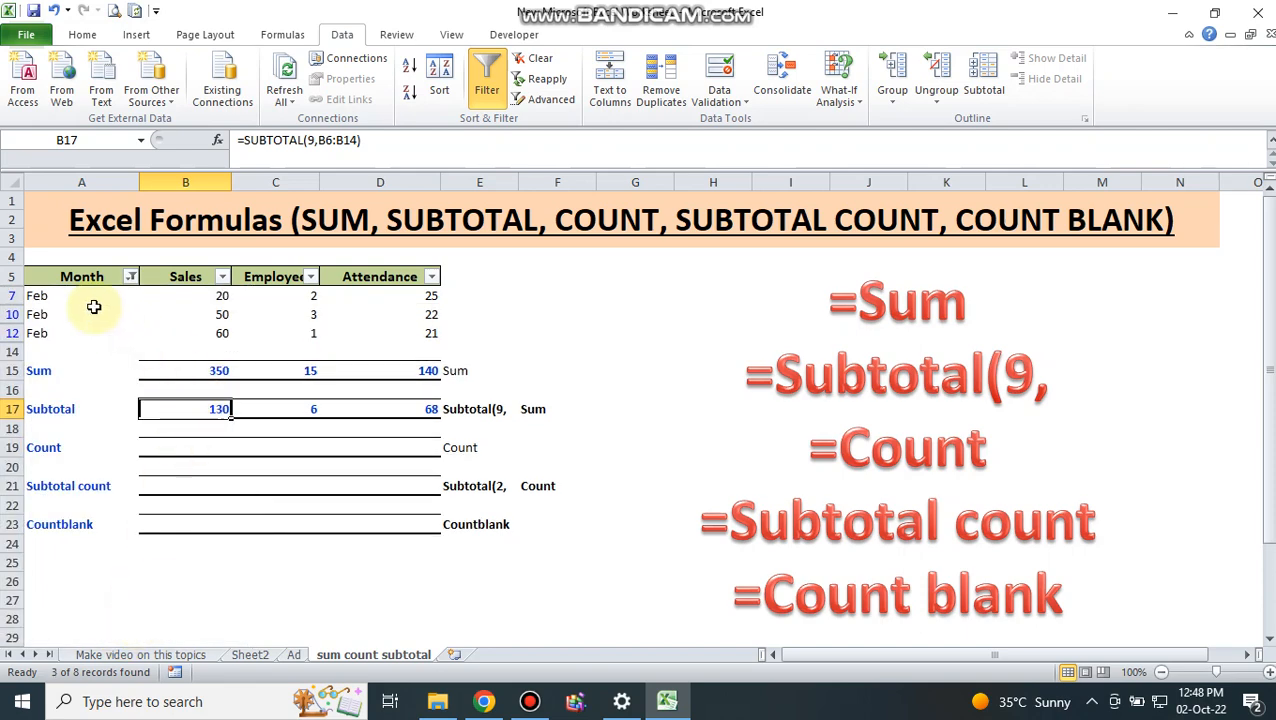
Step: Check the February Sales cells against the Sum and Subtotal formulas in the Sales and Employee columns
left_click(184, 293)
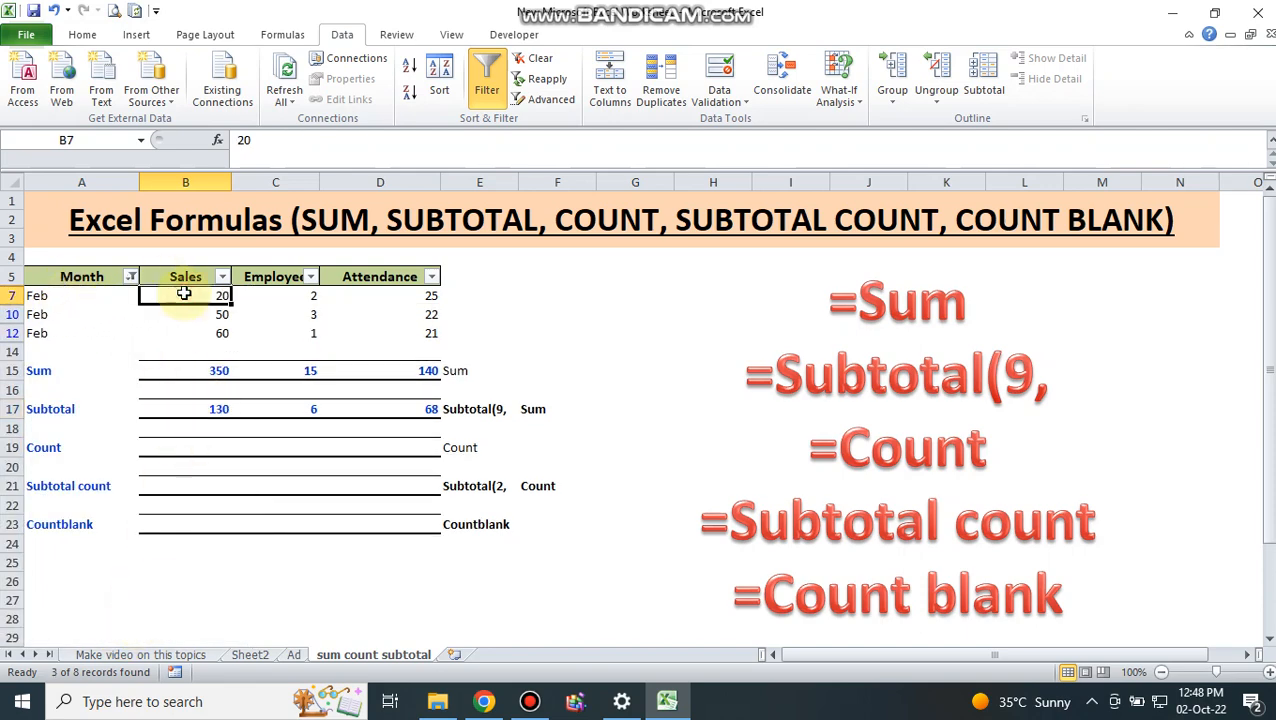
left_click_drag(184, 293, 185, 333)
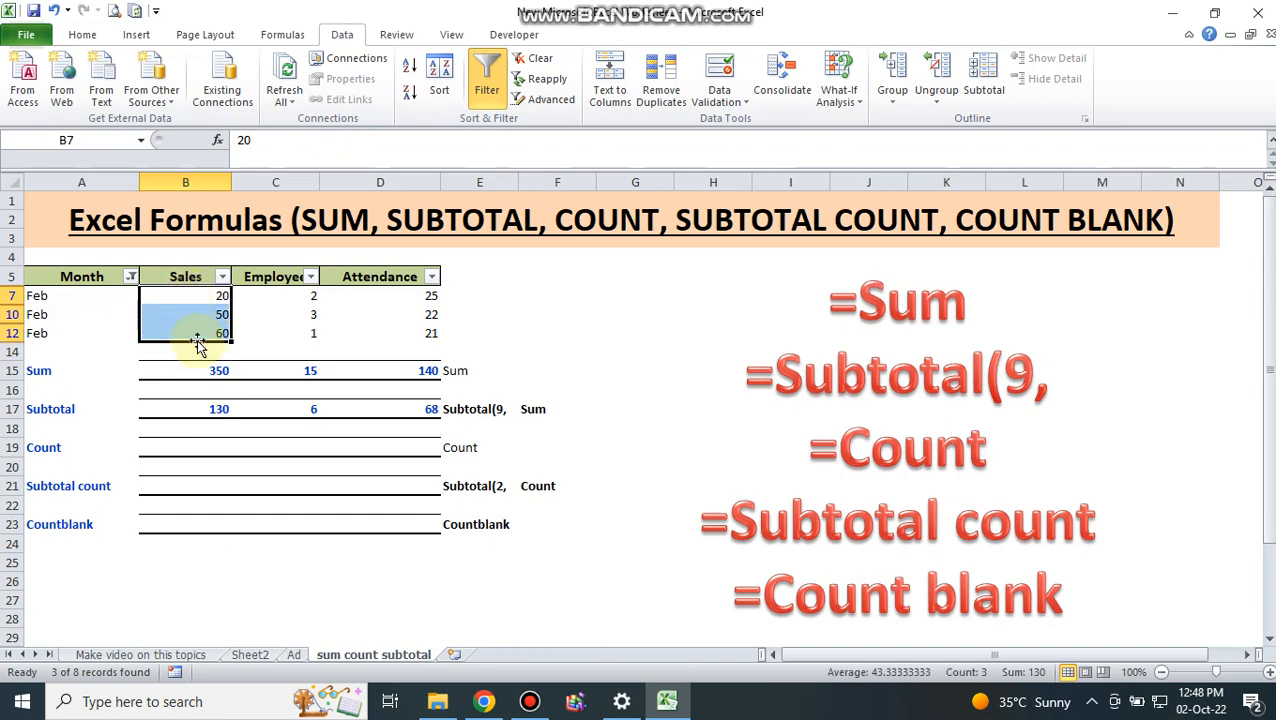
left_click(203, 408)
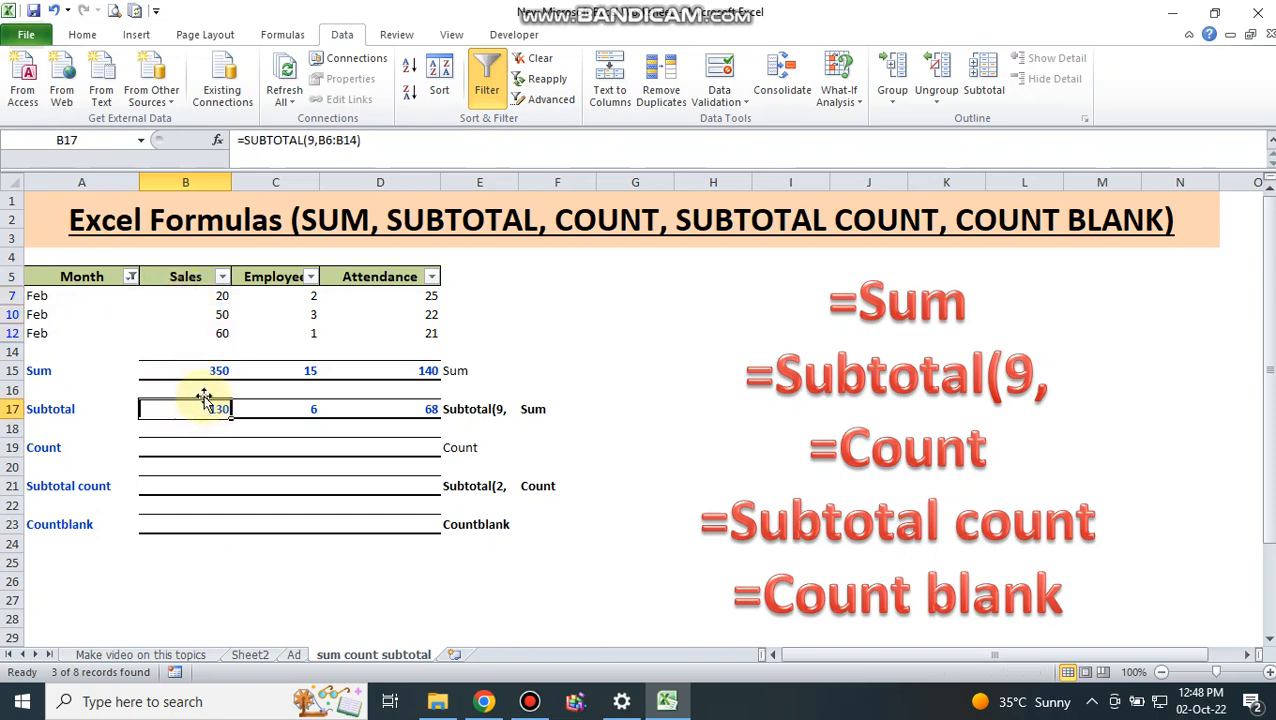
left_click(208, 374)
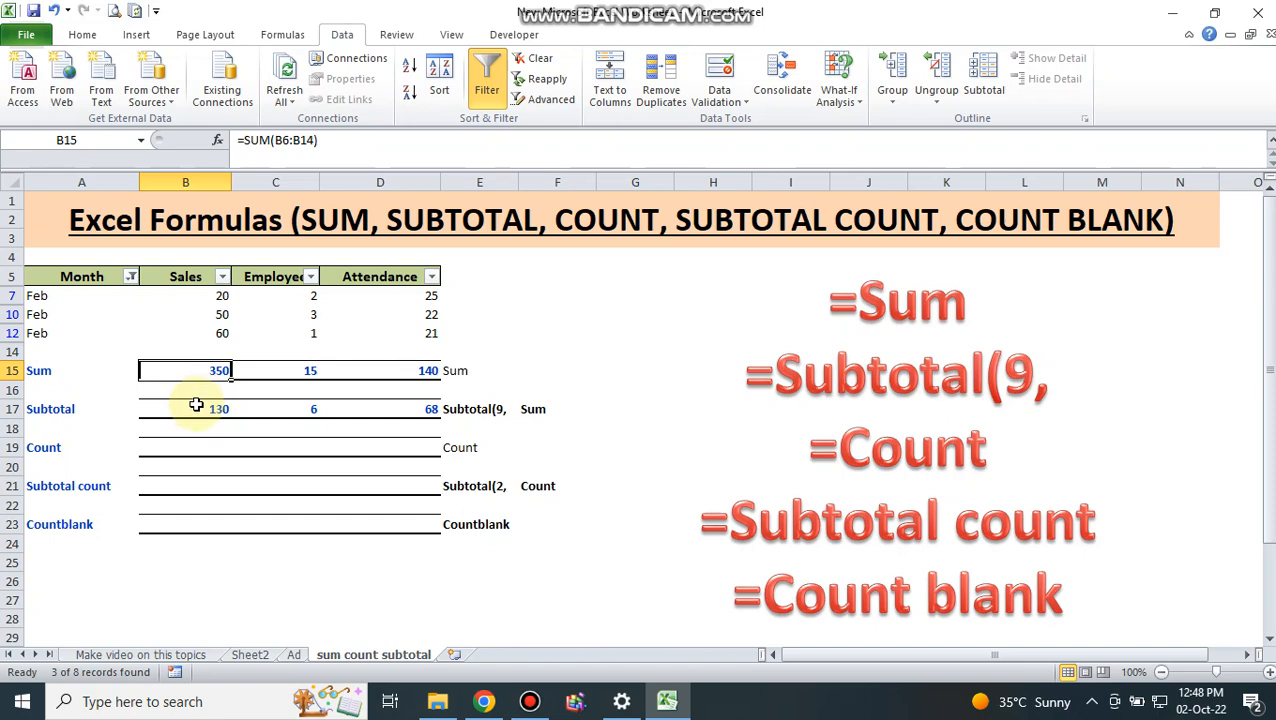
left_click(196, 405)
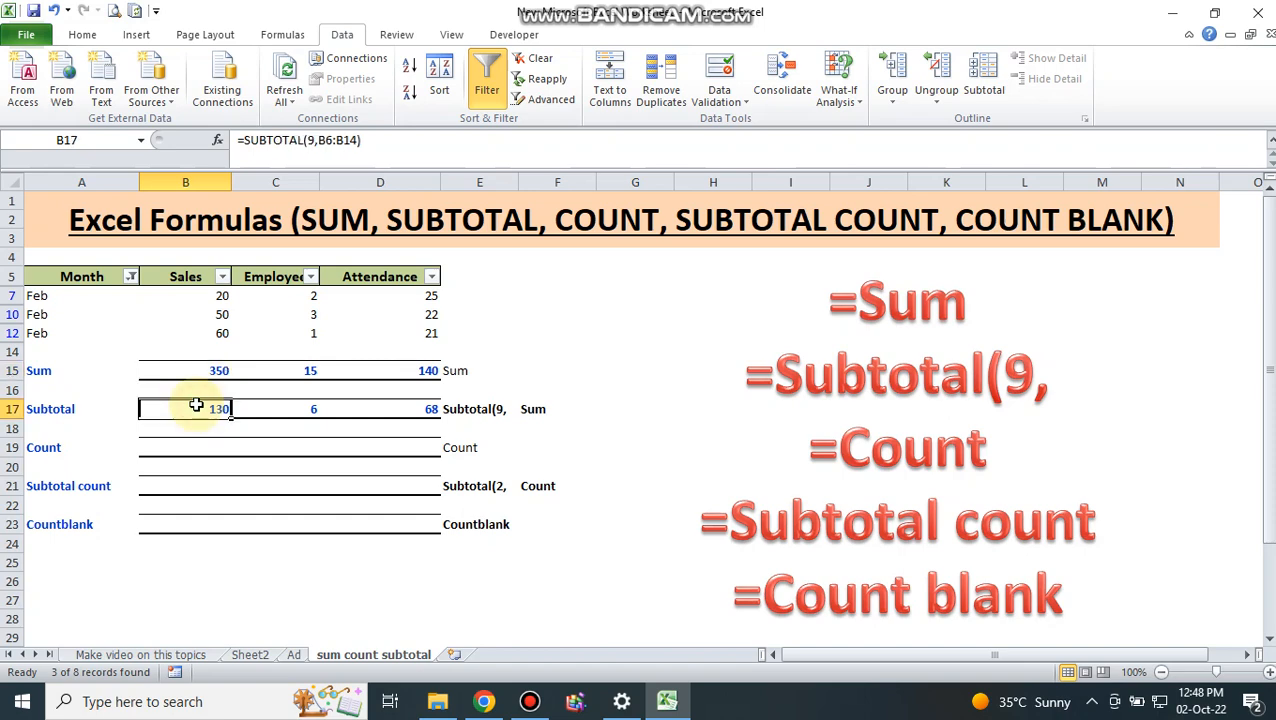
left_click(287, 410)
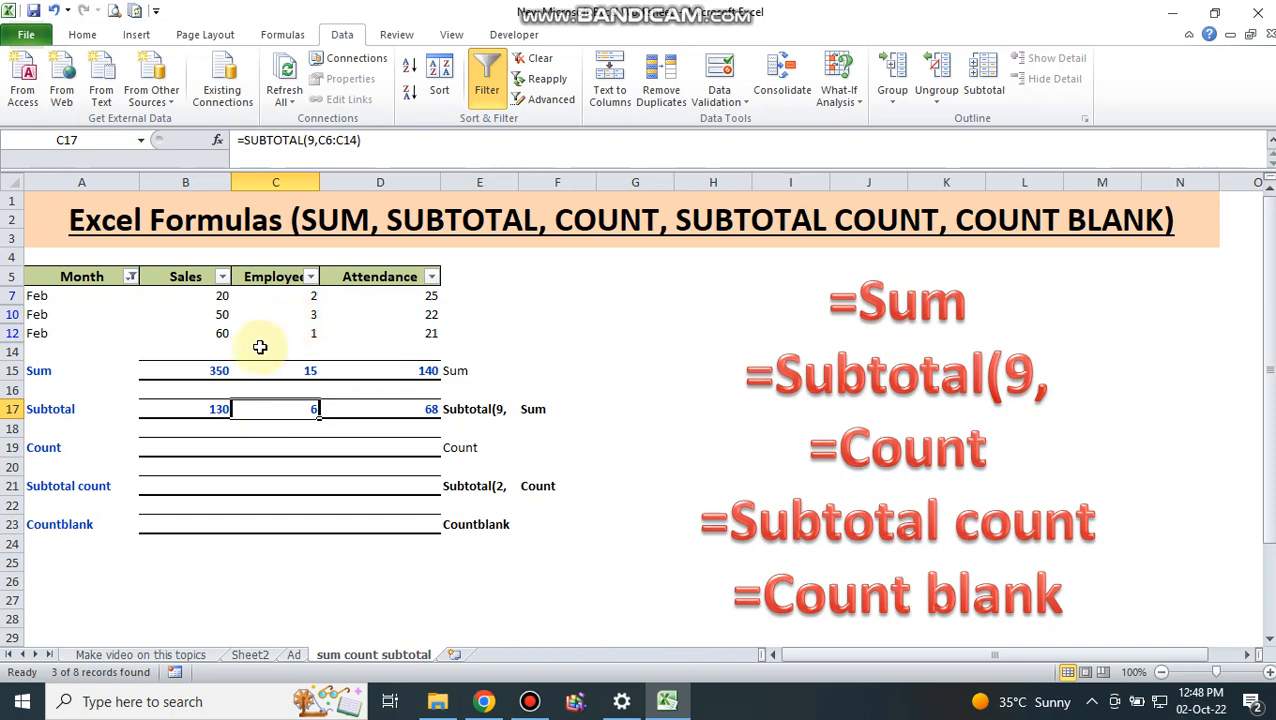
left_click(220, 370)
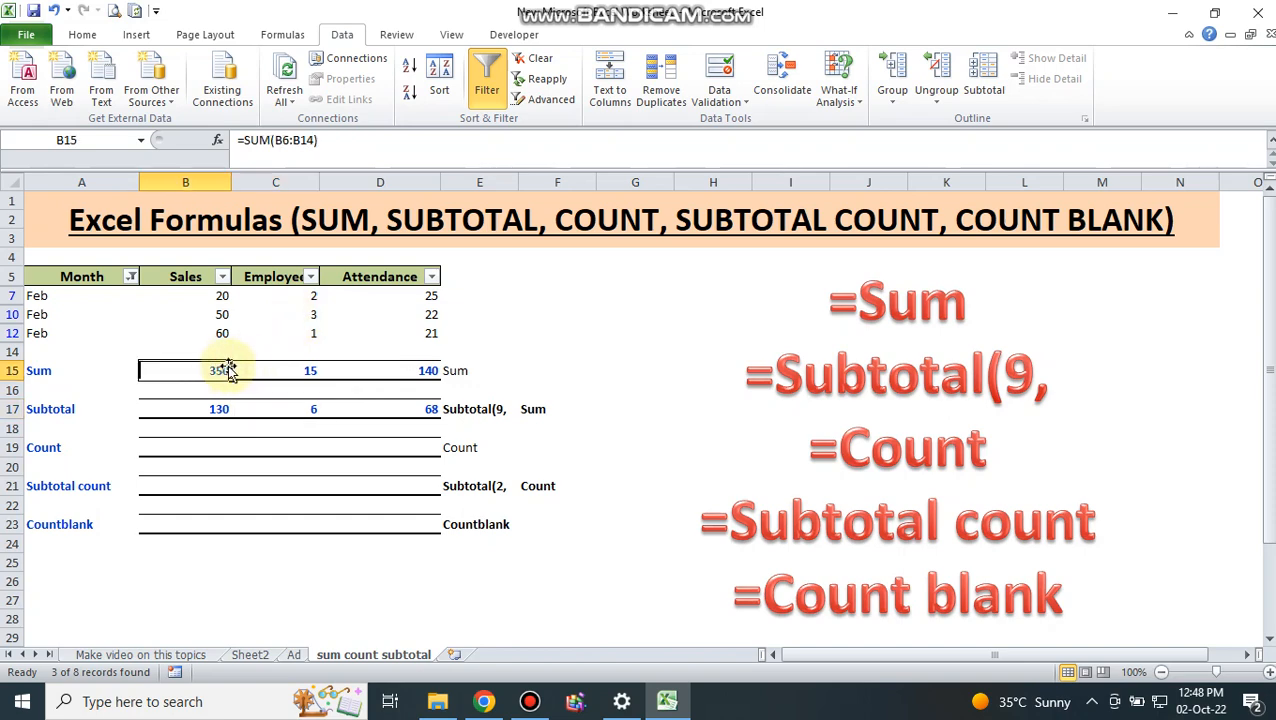
left_click(273, 370)
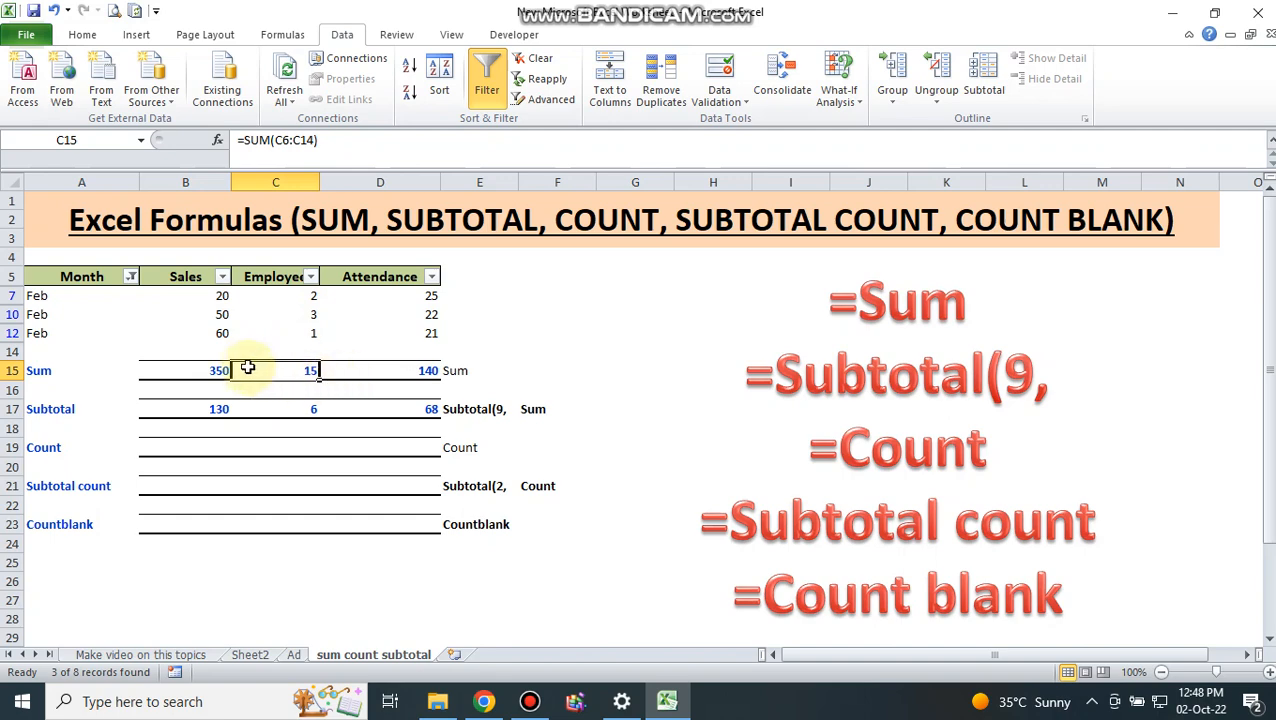
left_click(213, 405)
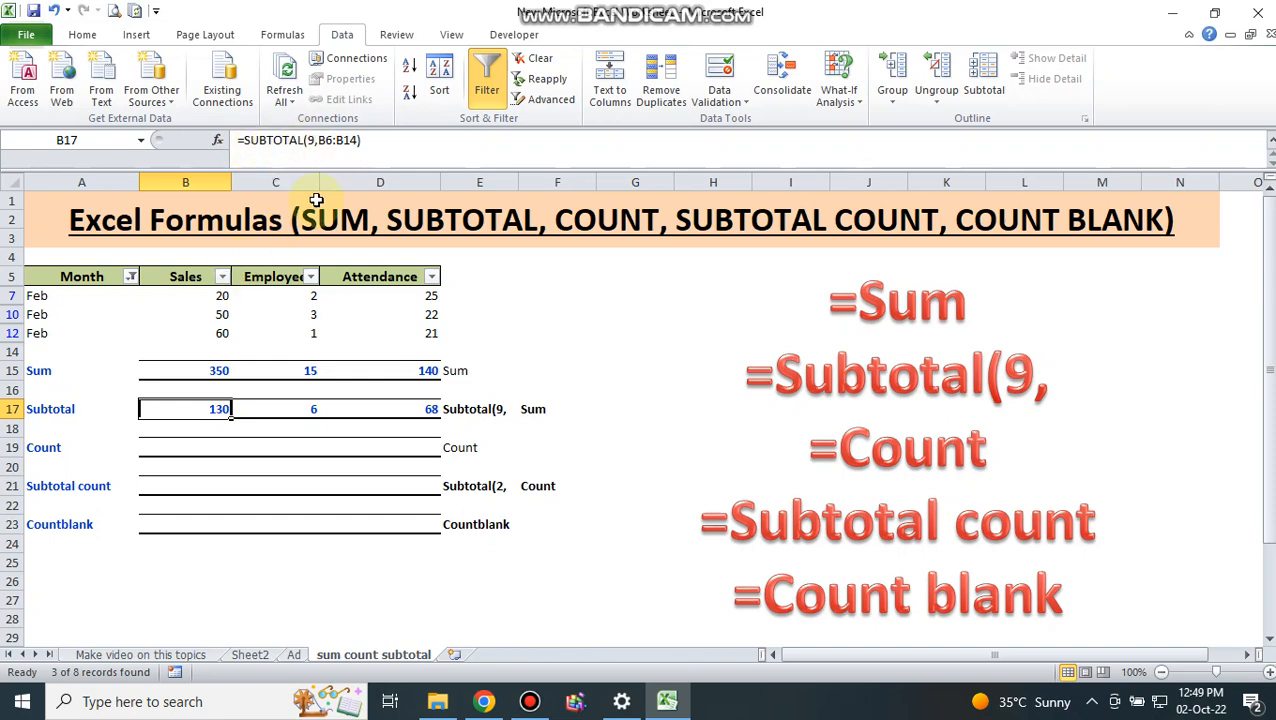
Step: Clear the Month filter and enter =COUNT(B6:B13) in B19 to count the Sales entries
left_click(535, 58)
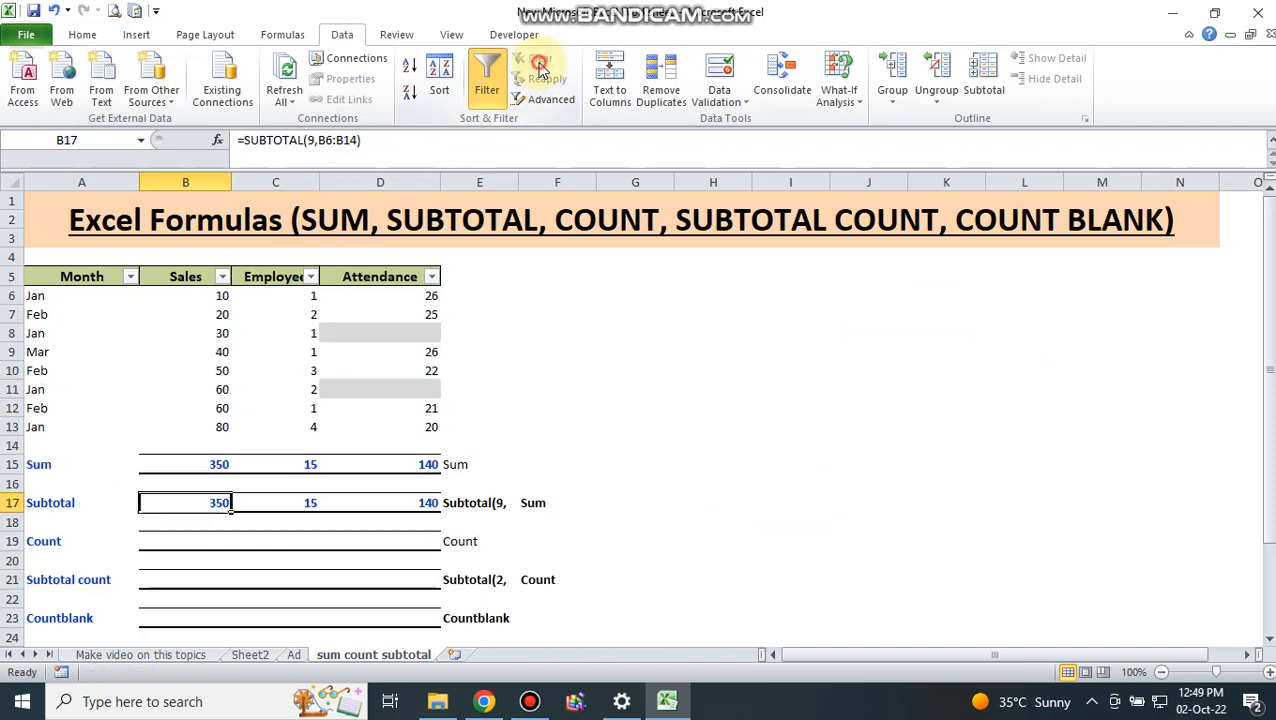
left_click(176, 536)
type("=")
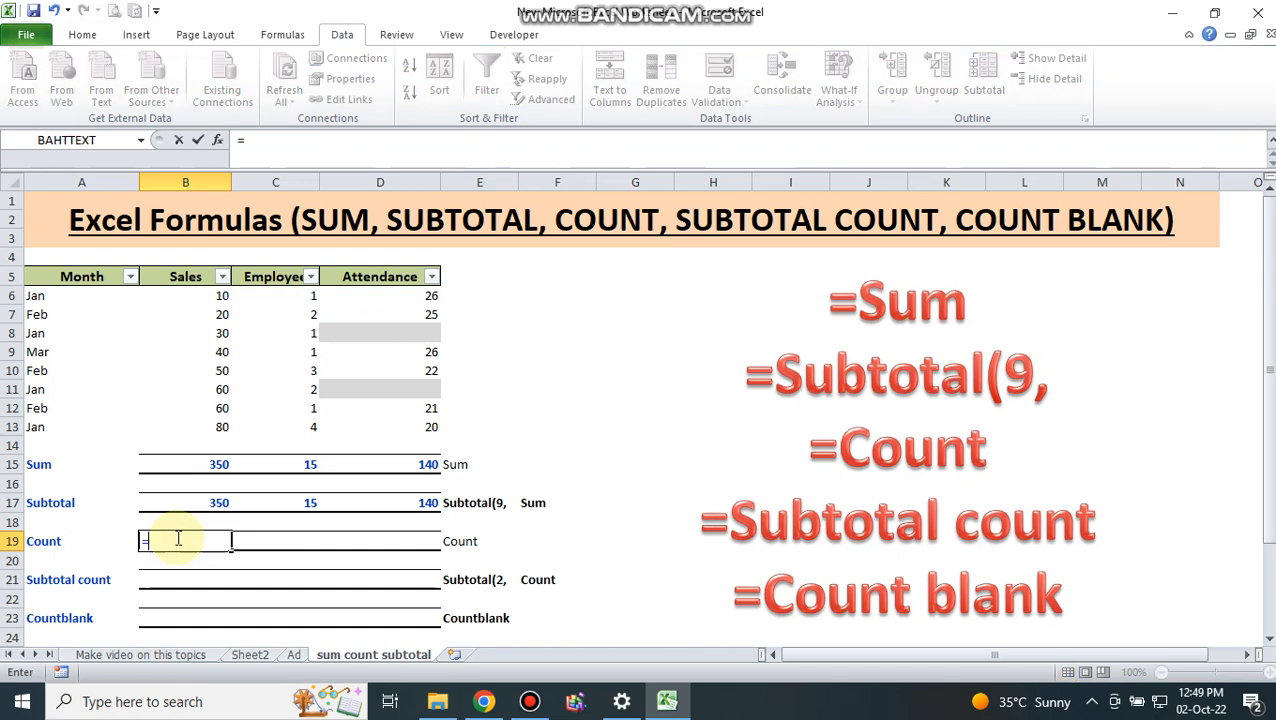
type("count(")
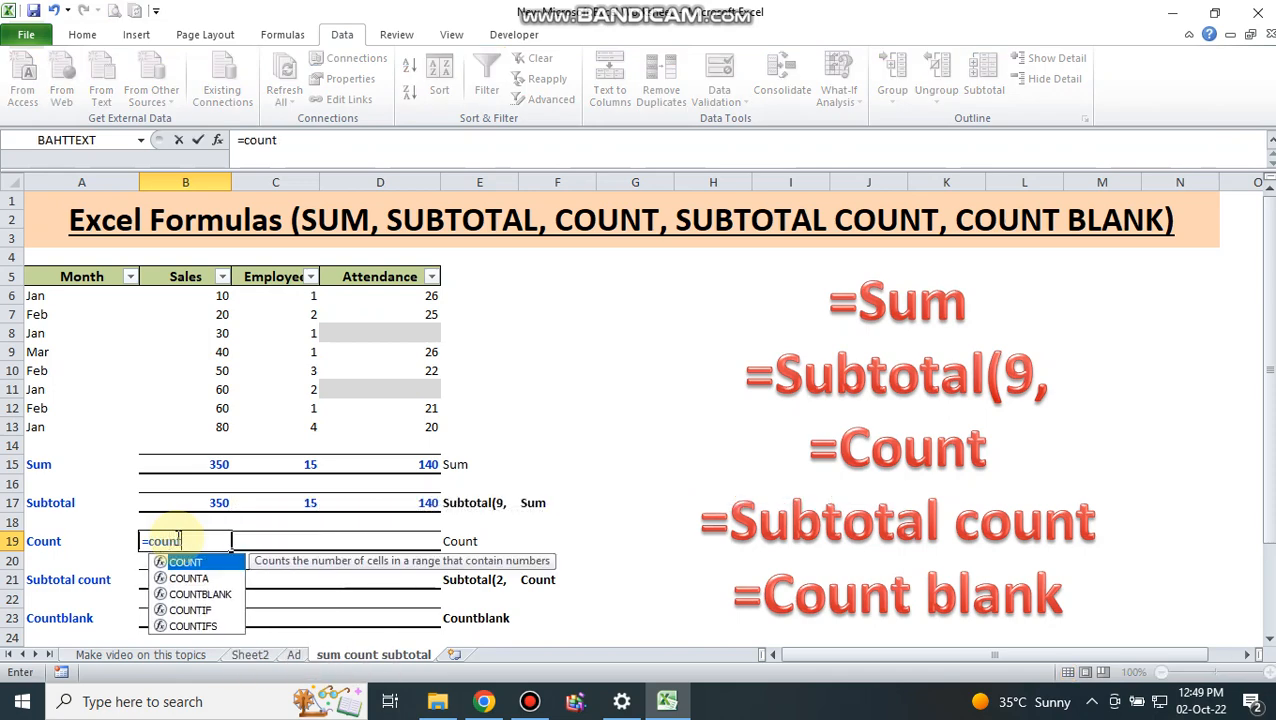
key("Up")
key("Up")
key("Up")
key("Up")
key("Up")
key("Up")
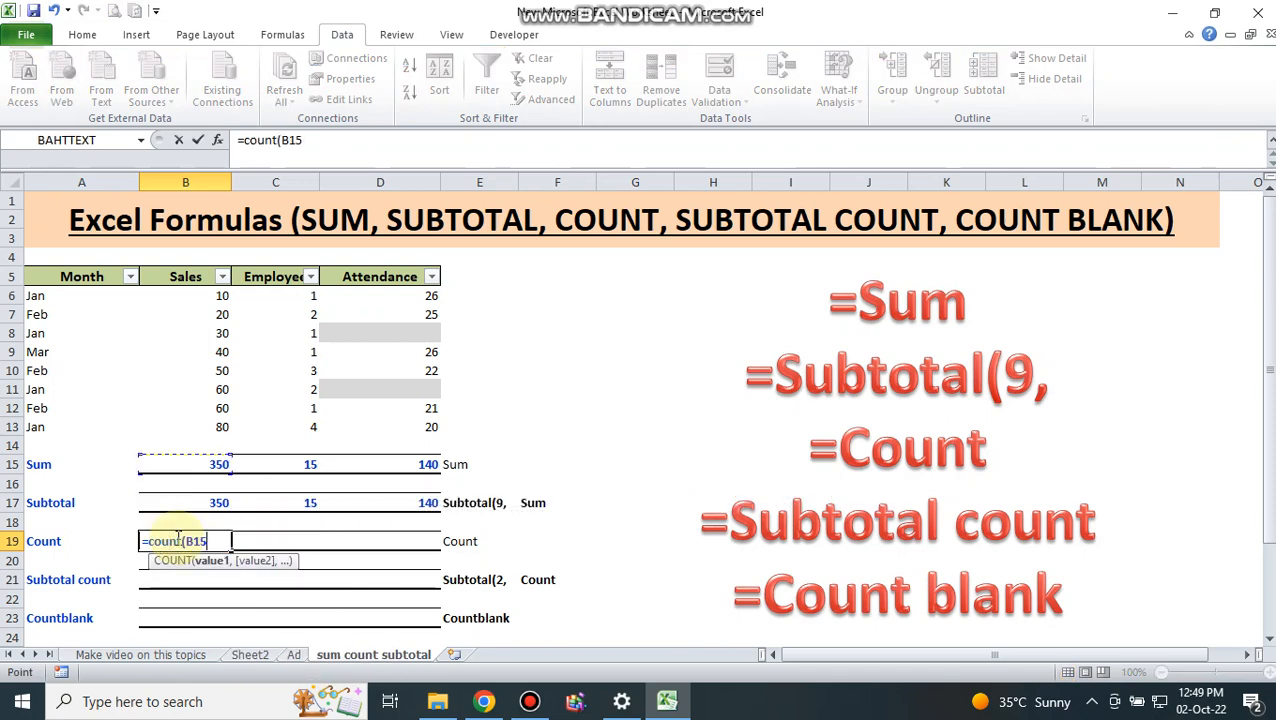
key("F8")
key("Up")
key("Up")
key("Up")
key("Up")
key("Up")
key("Up")
key("Up")
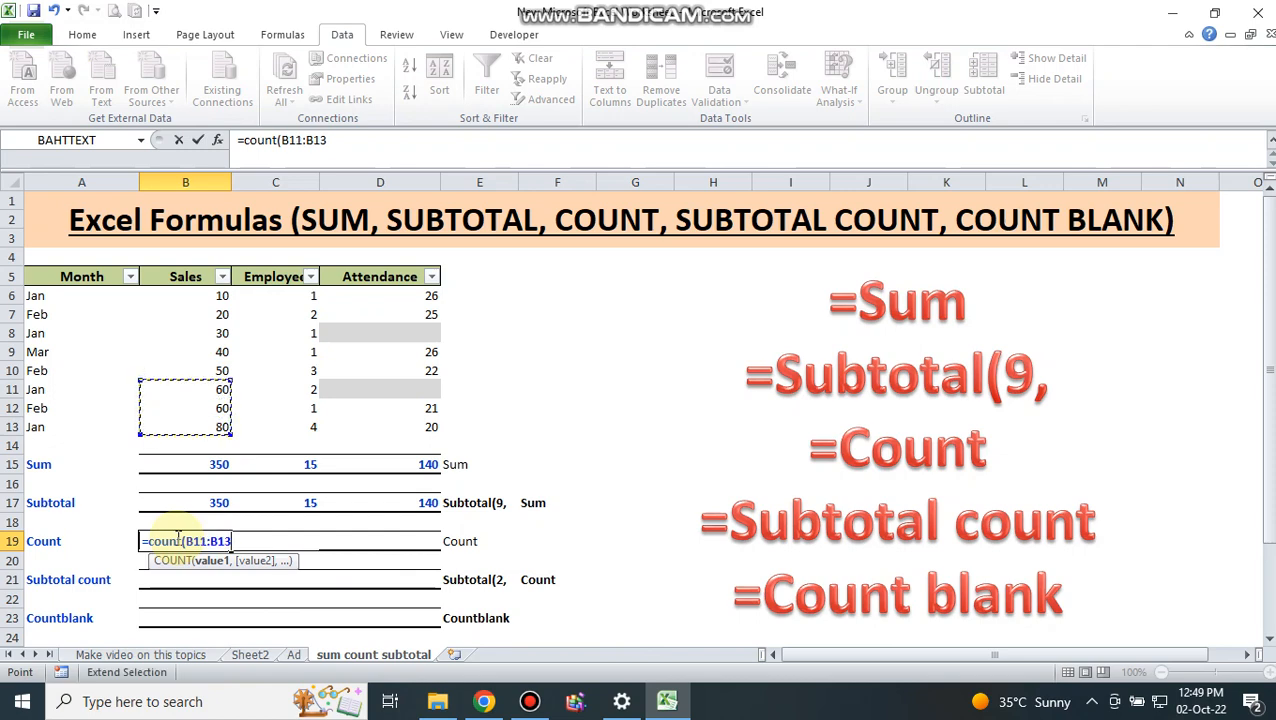
key("Return")
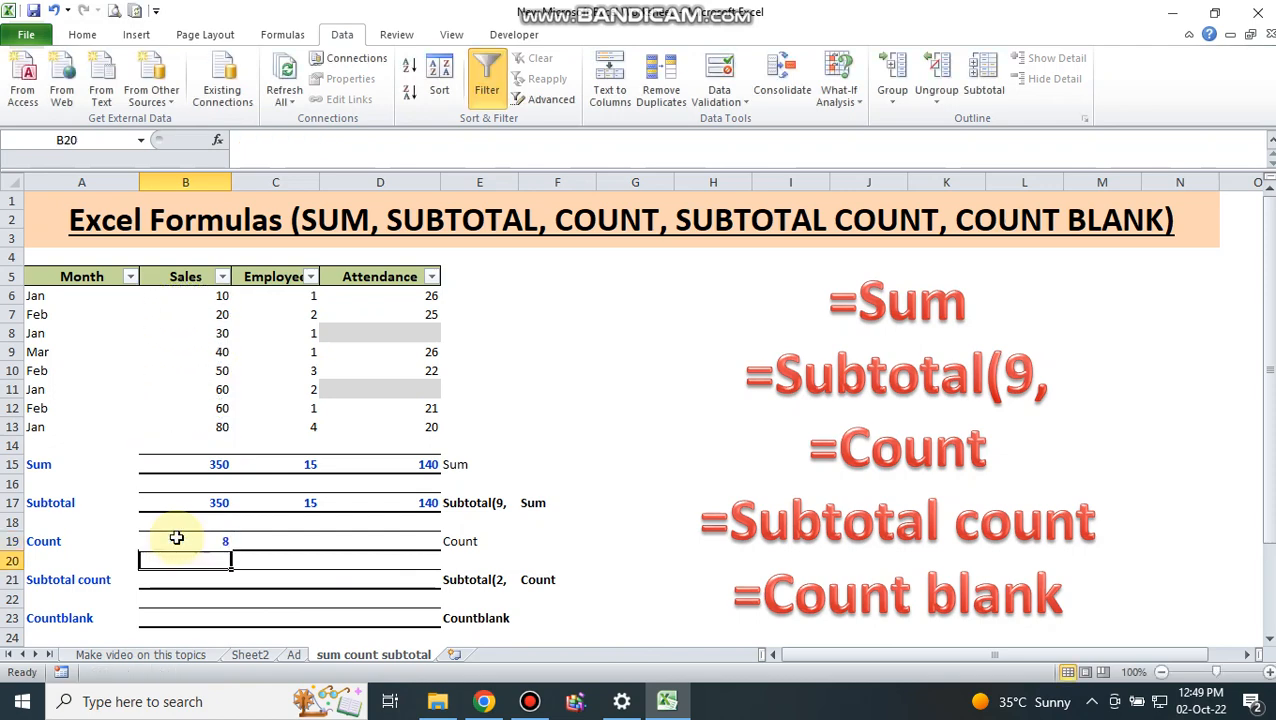
Step: Copy the Count formula from B19 into C19:D19 for the Employee and Attendance columns
key("Up")
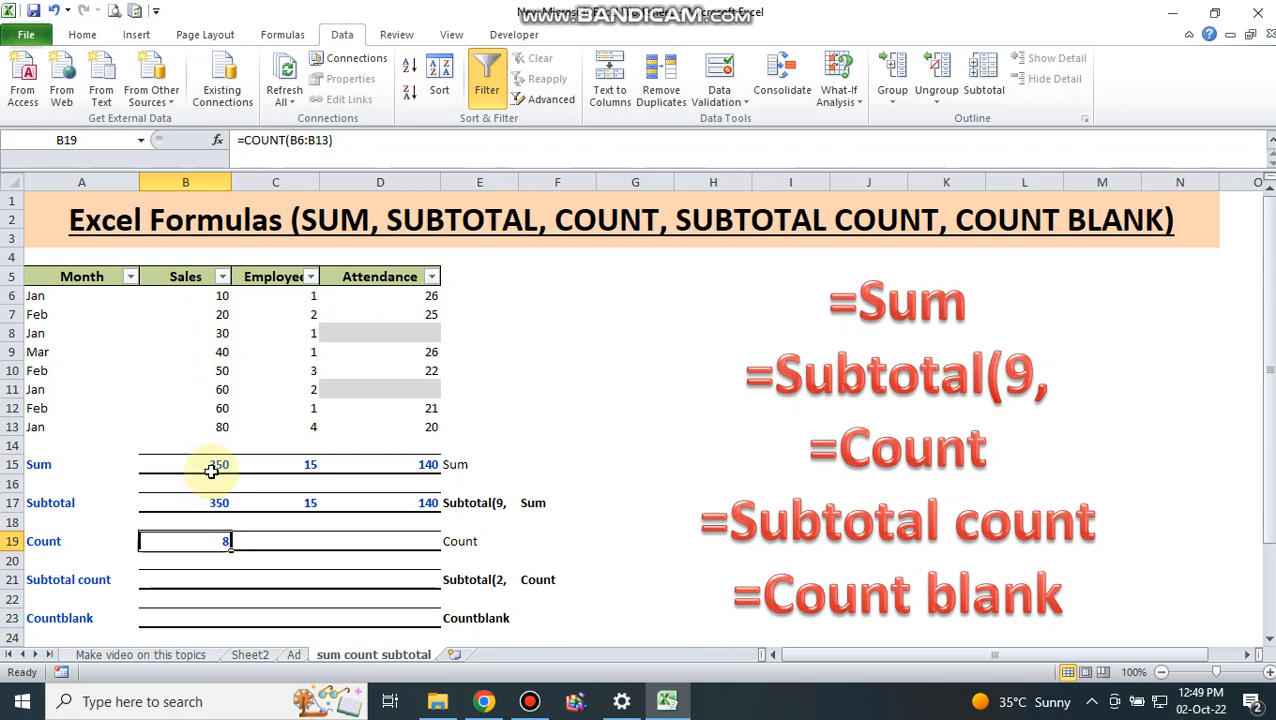
key("ctrl+c")
key("Right")
key("shift+Right")
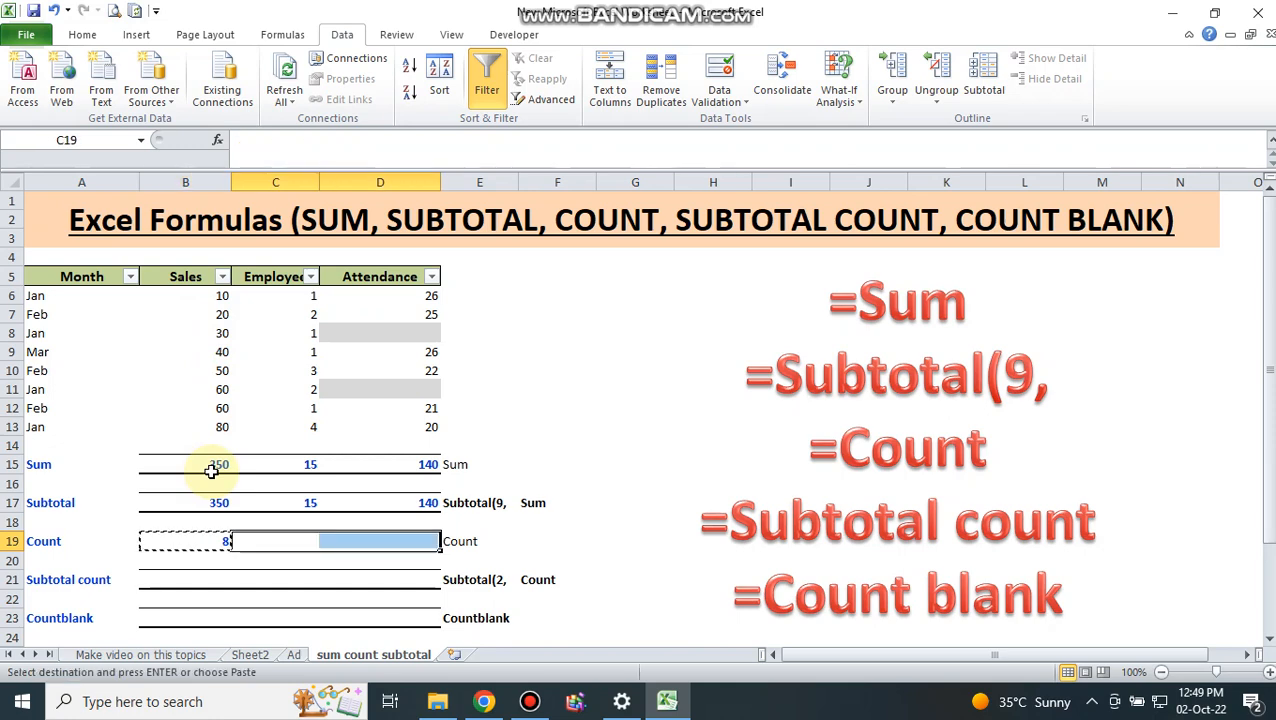
key("Return")
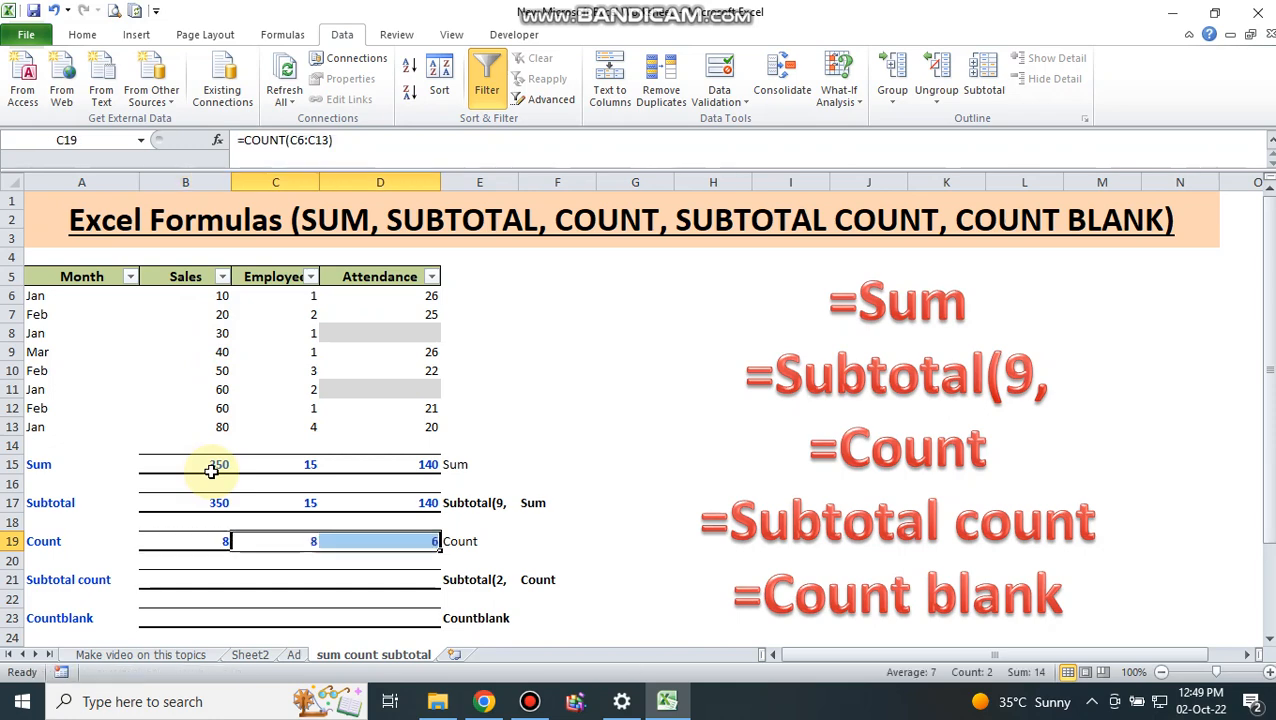
Step: Examine the blank Attendance cells D8 and D11 and the Count formula in D19
left_click(421, 332)
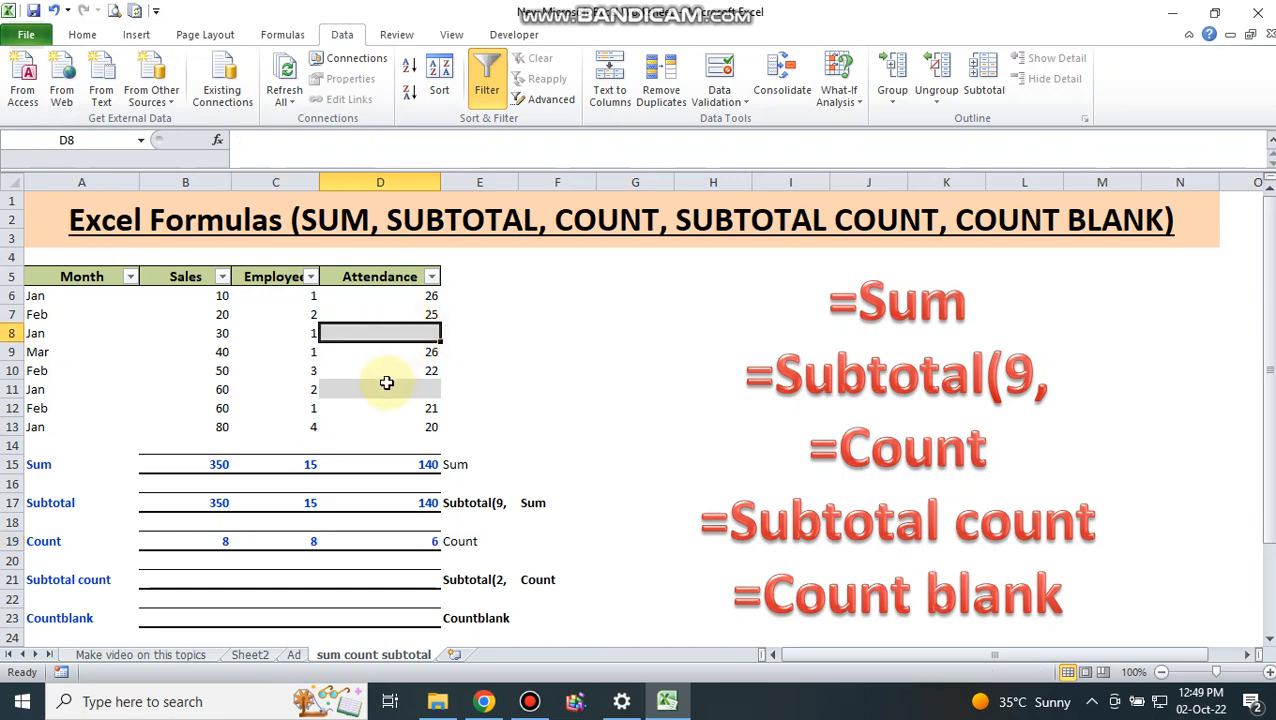
left_click(386, 384)
left_click(386, 540)
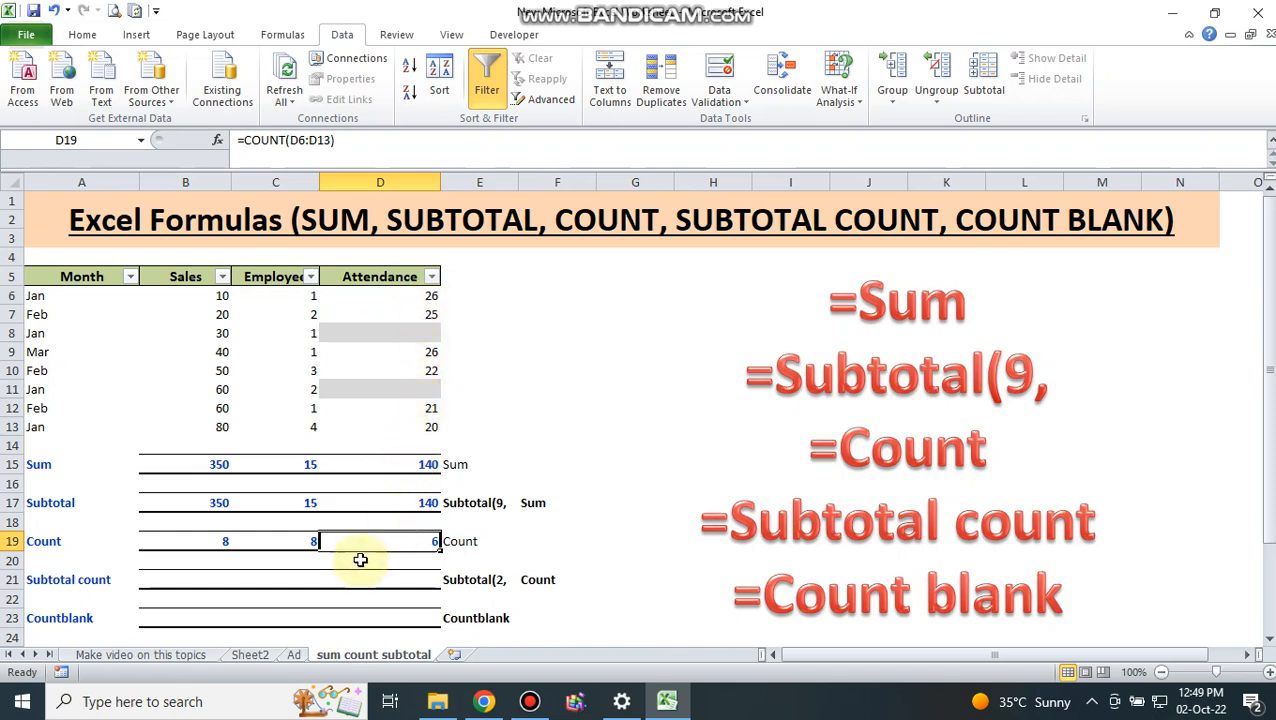
Step: Filter the Month column to Jan to check the Count formula in B19, and clear the filter again
left_click(211, 577)
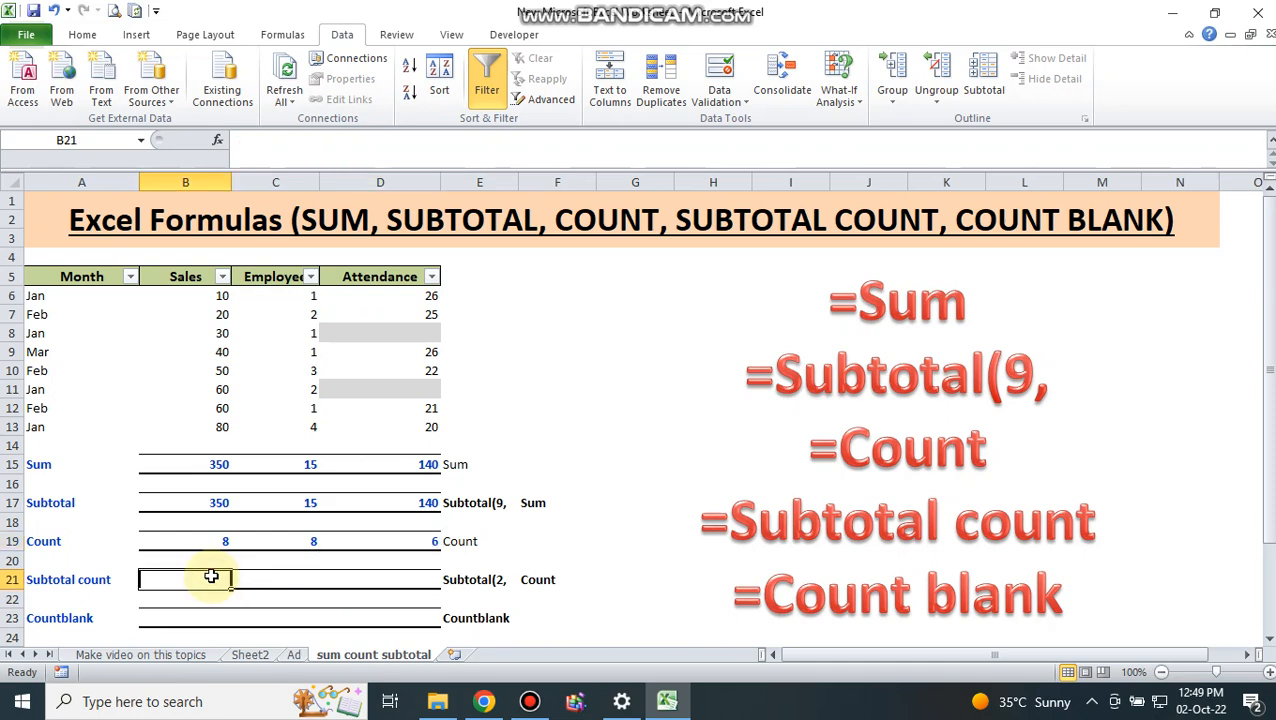
left_click(133, 278)
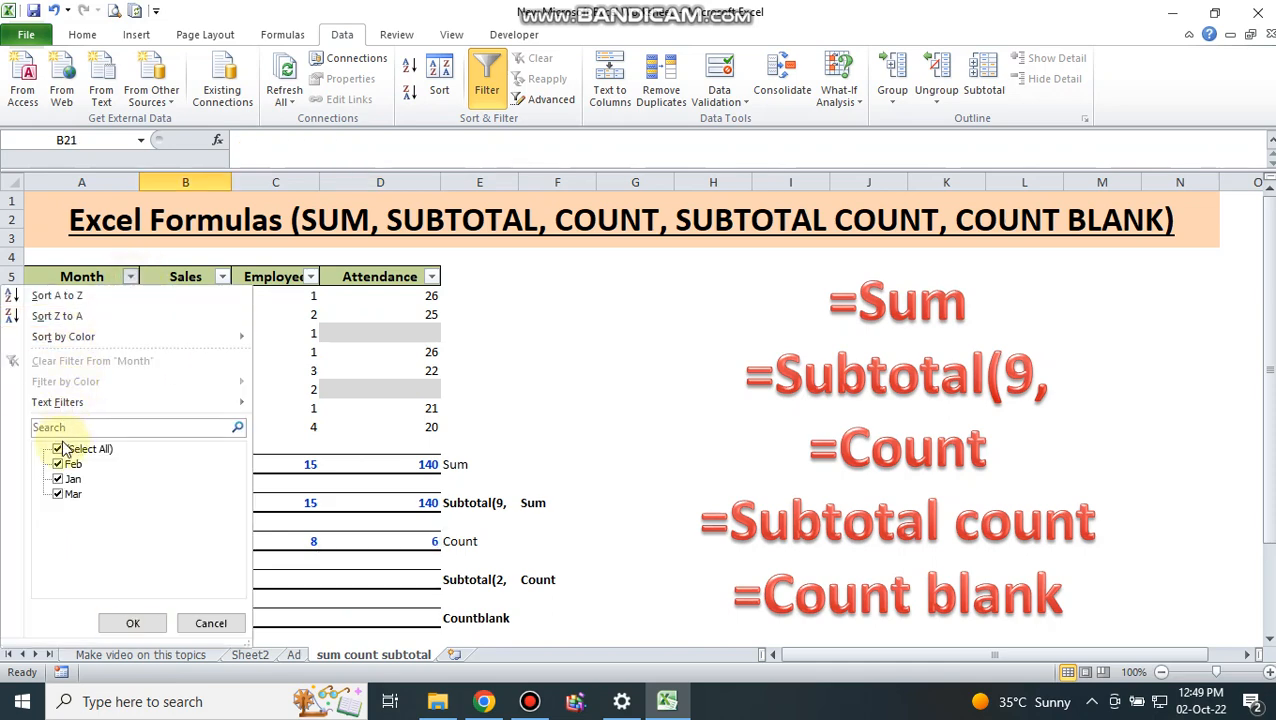
left_click(282, 487)
left_click(215, 538)
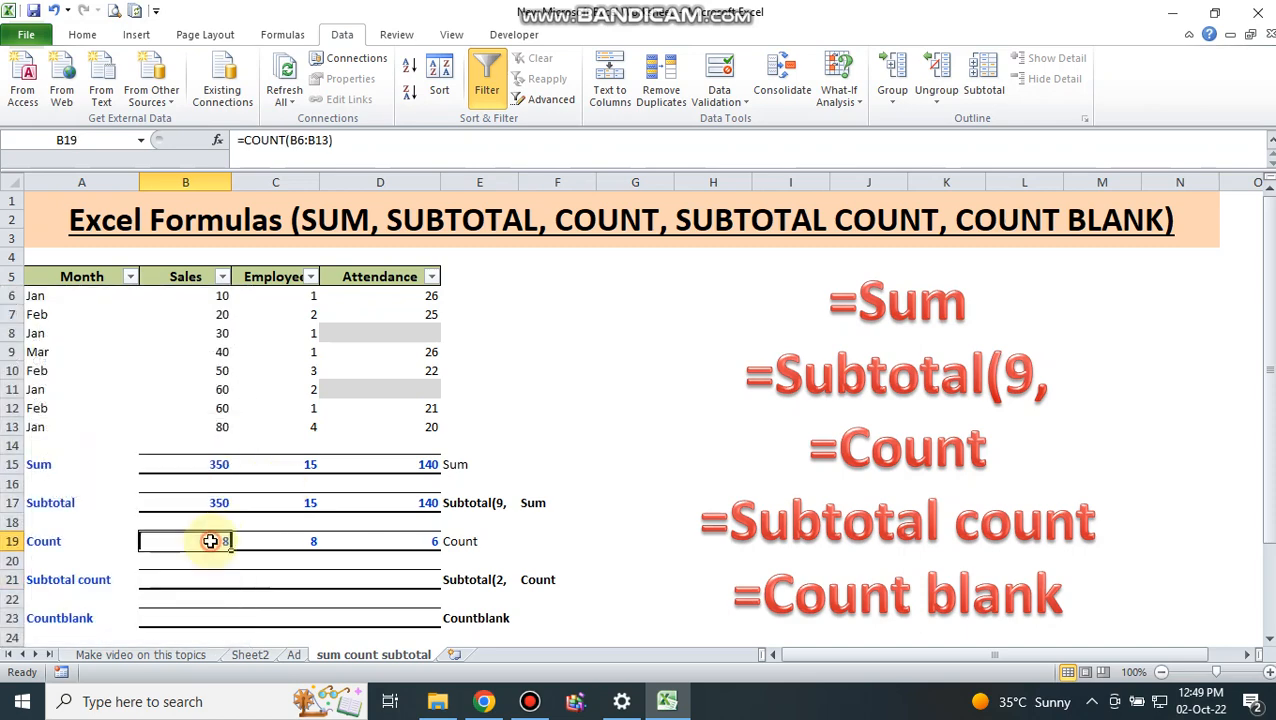
left_click(130, 277)
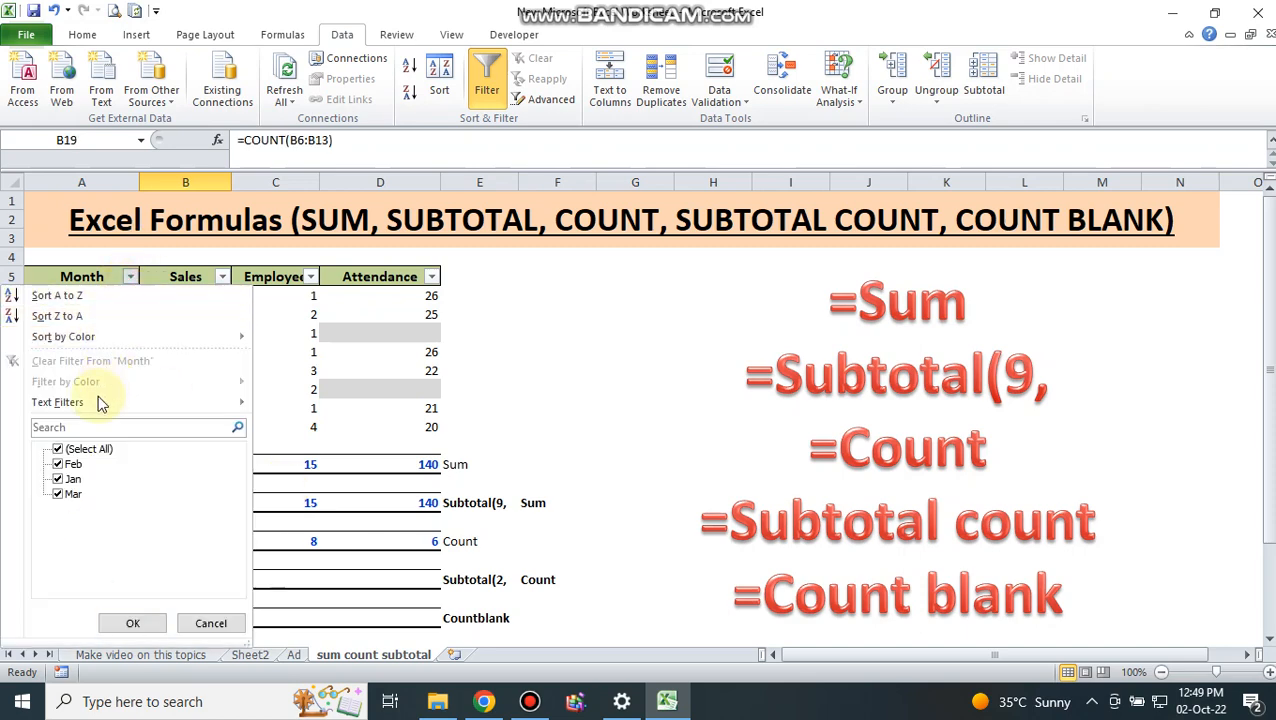
left_click(57, 449)
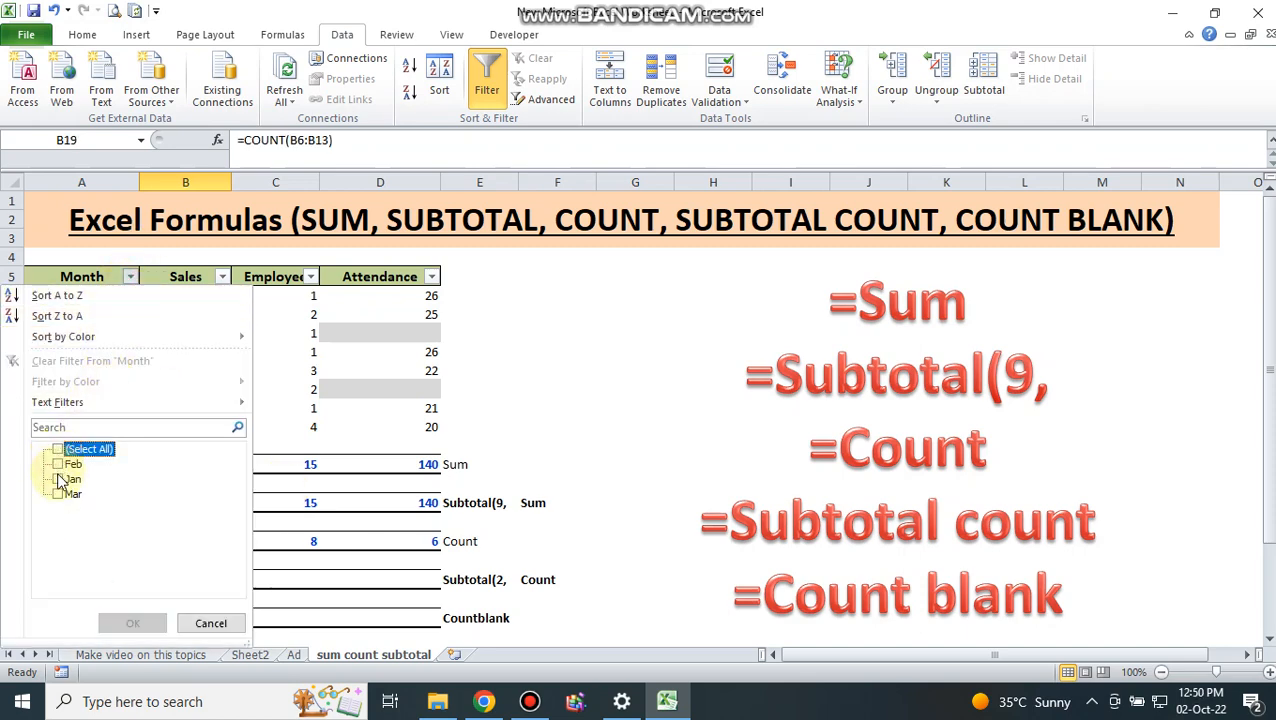
left_click(57, 479)
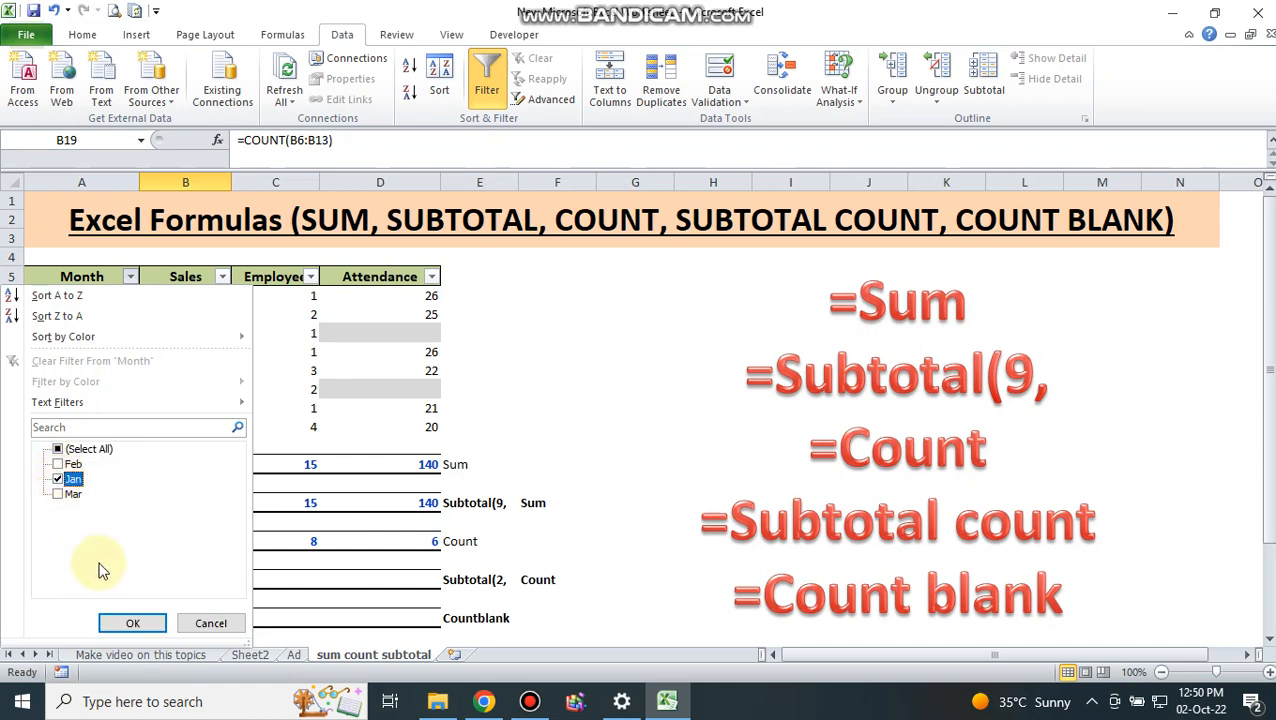
left_click(130, 623)
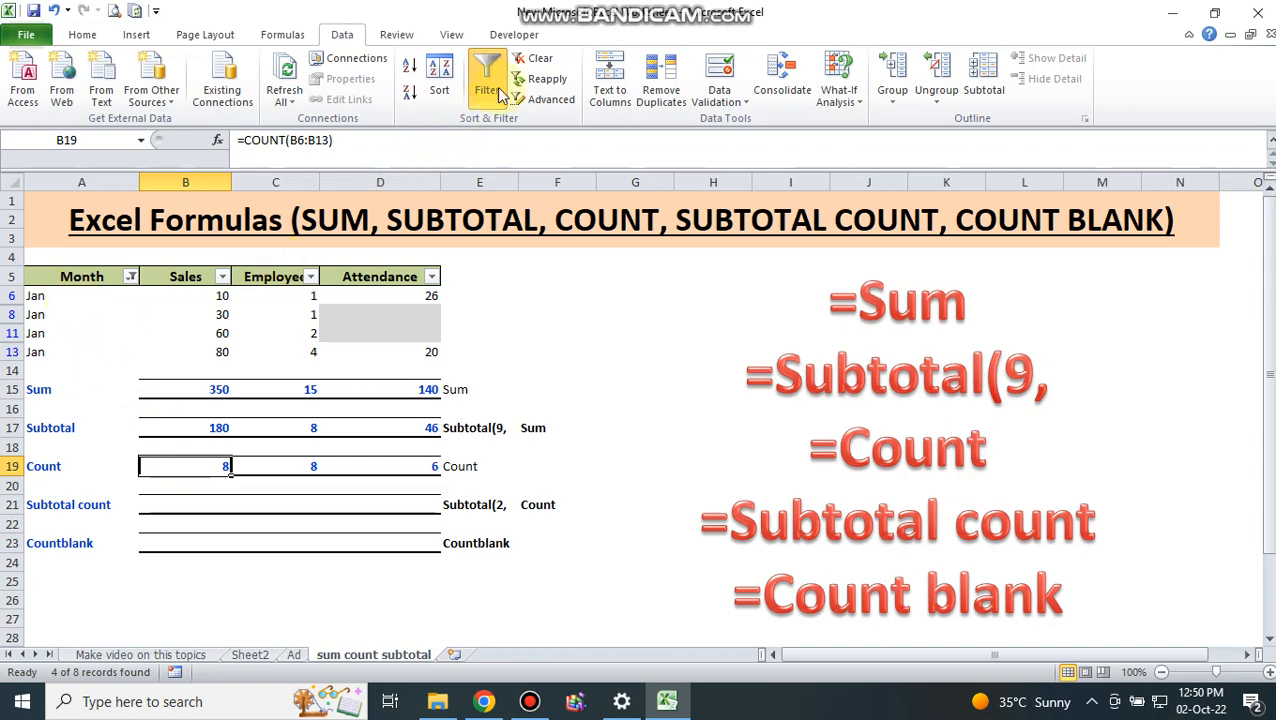
left_click(534, 60)
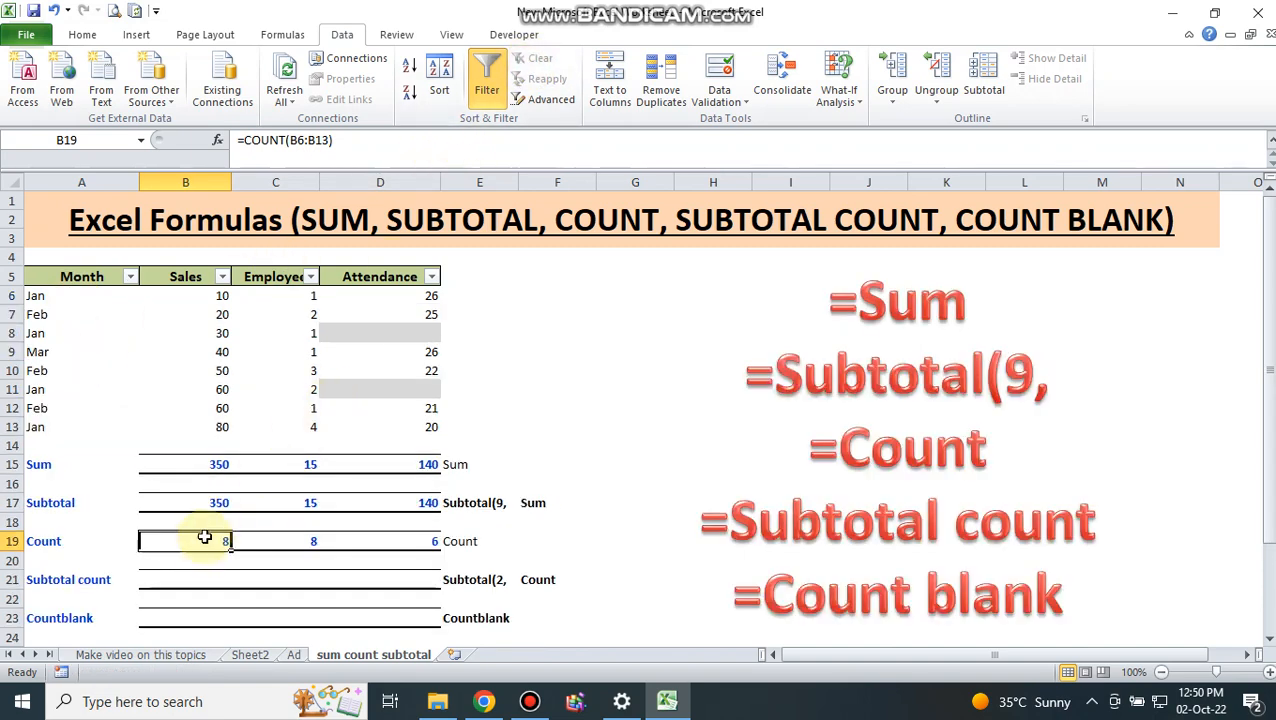
Step: Enter =SUBTOTAL(2,B6:B13) in B21 to count the visible Sales entries
left_click(189, 579)
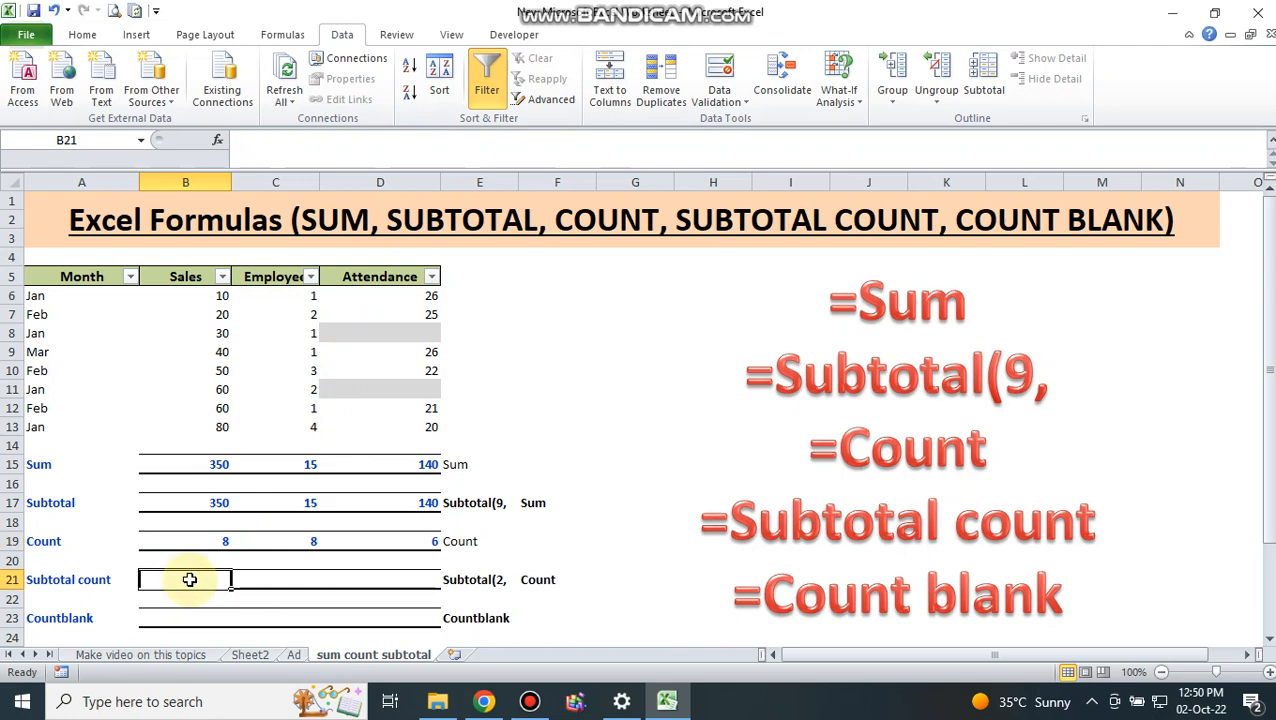
type("=")
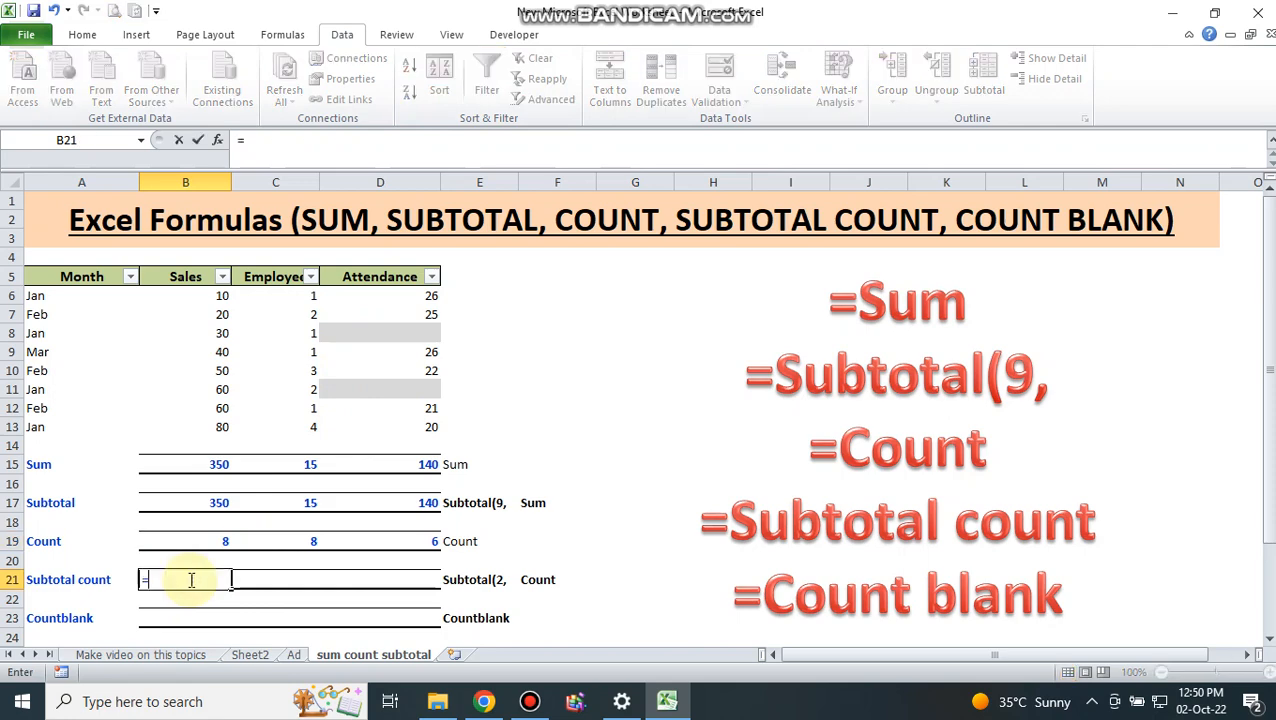
type("subtotal(")
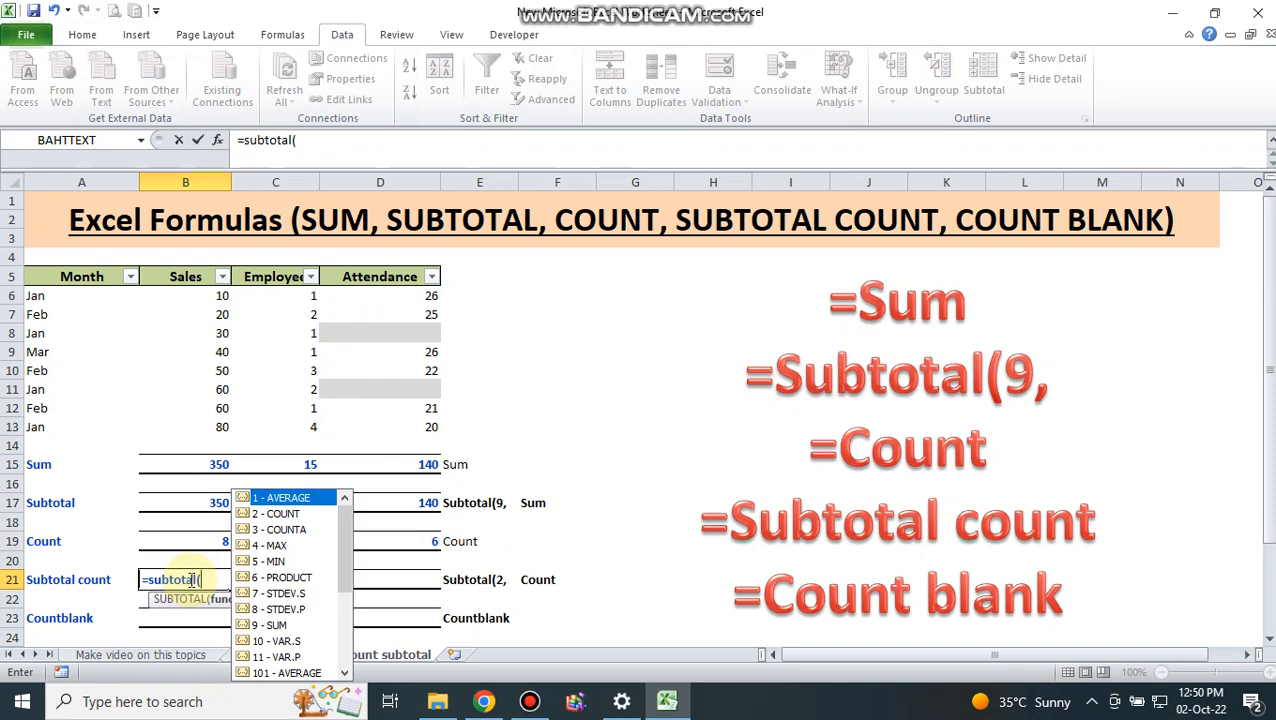
type("2,")
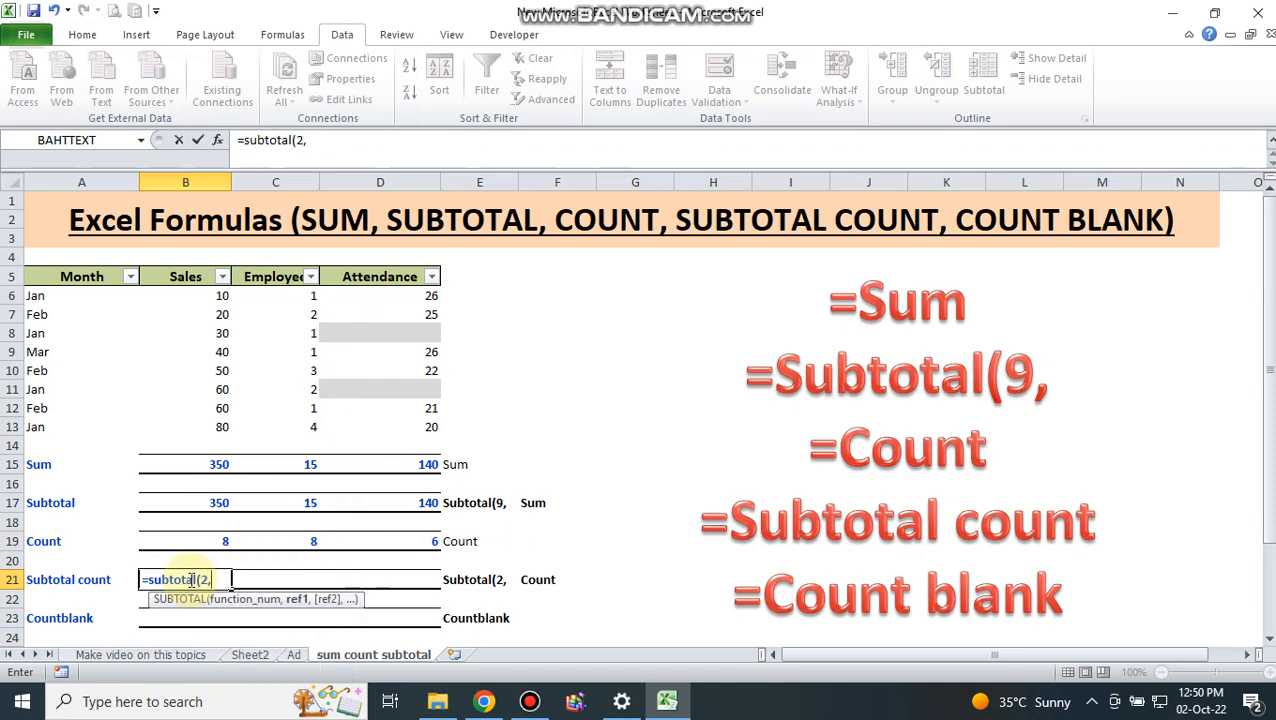
left_click(216, 429)
key("F8")
key("Up")
key("Up")
key("Up")
key("Up")
key("Up")
key("Up")
key("Up")
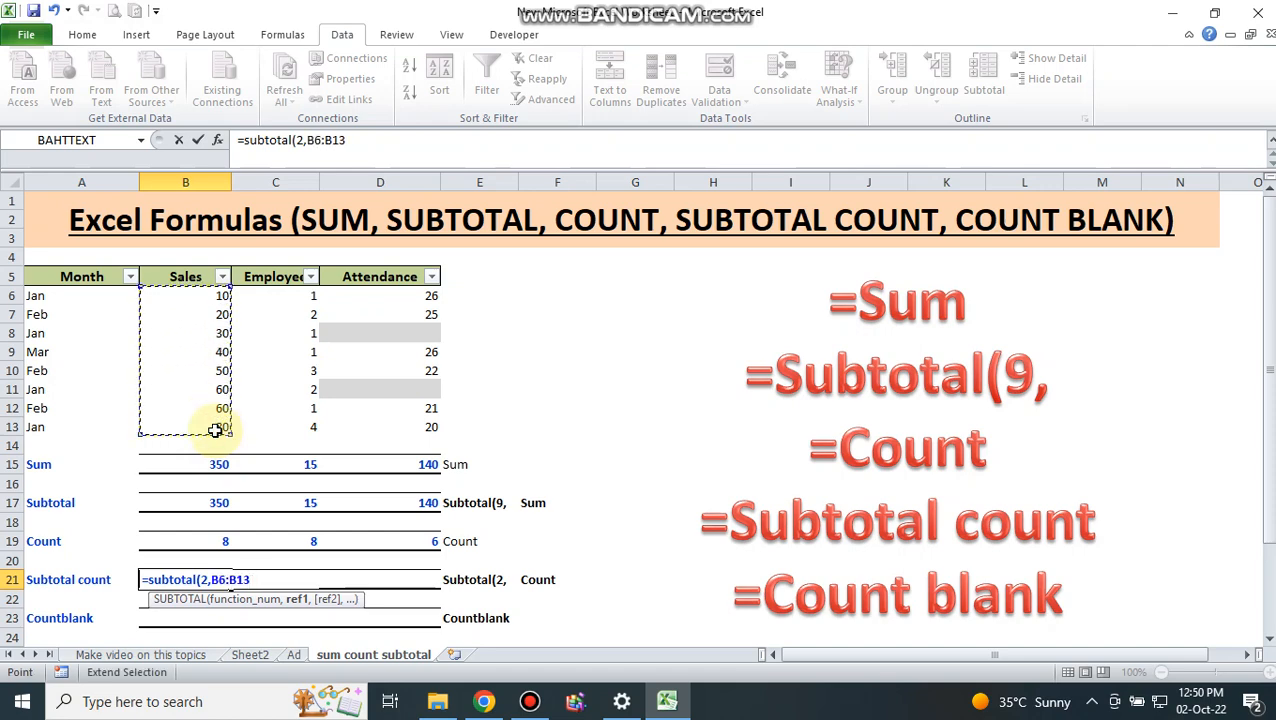
key("Return")
Step: Copy the Subtotal count formula from B21 into C21:D21 for the Employee and Attendance columns
key("Up")
key("ctrl+c")
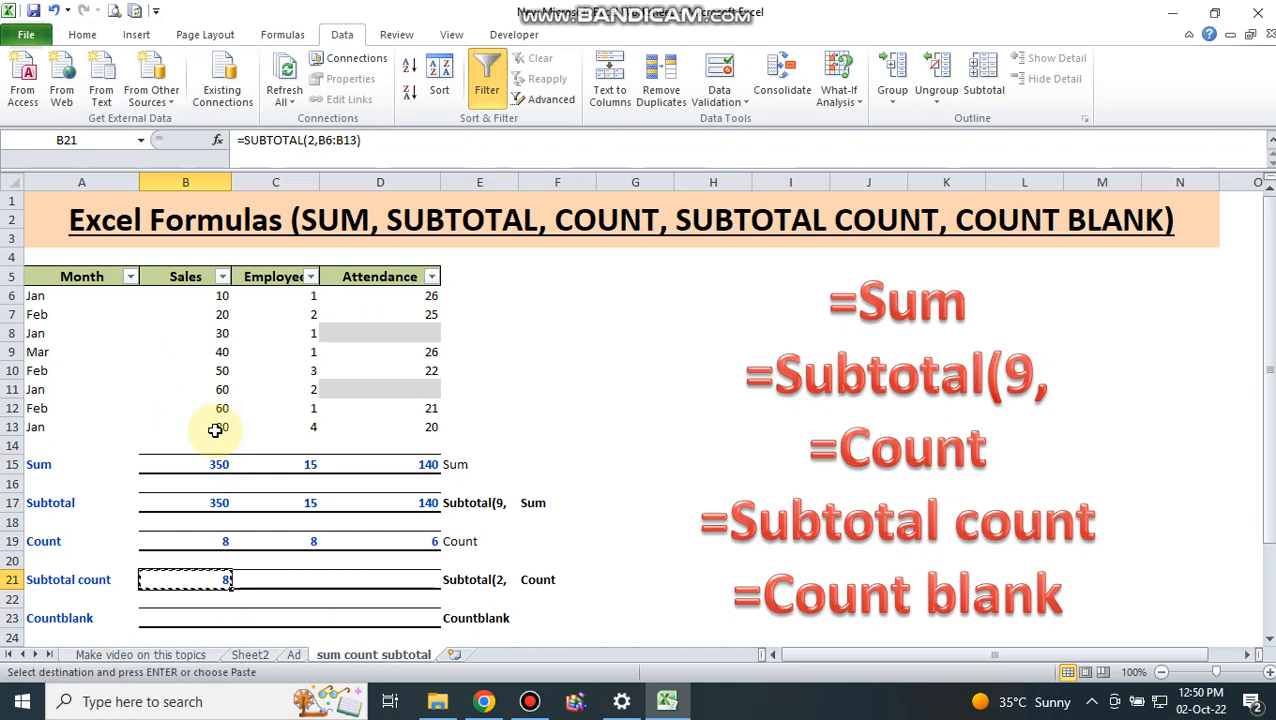
key("Right")
key("shift+Right")
key("Return")
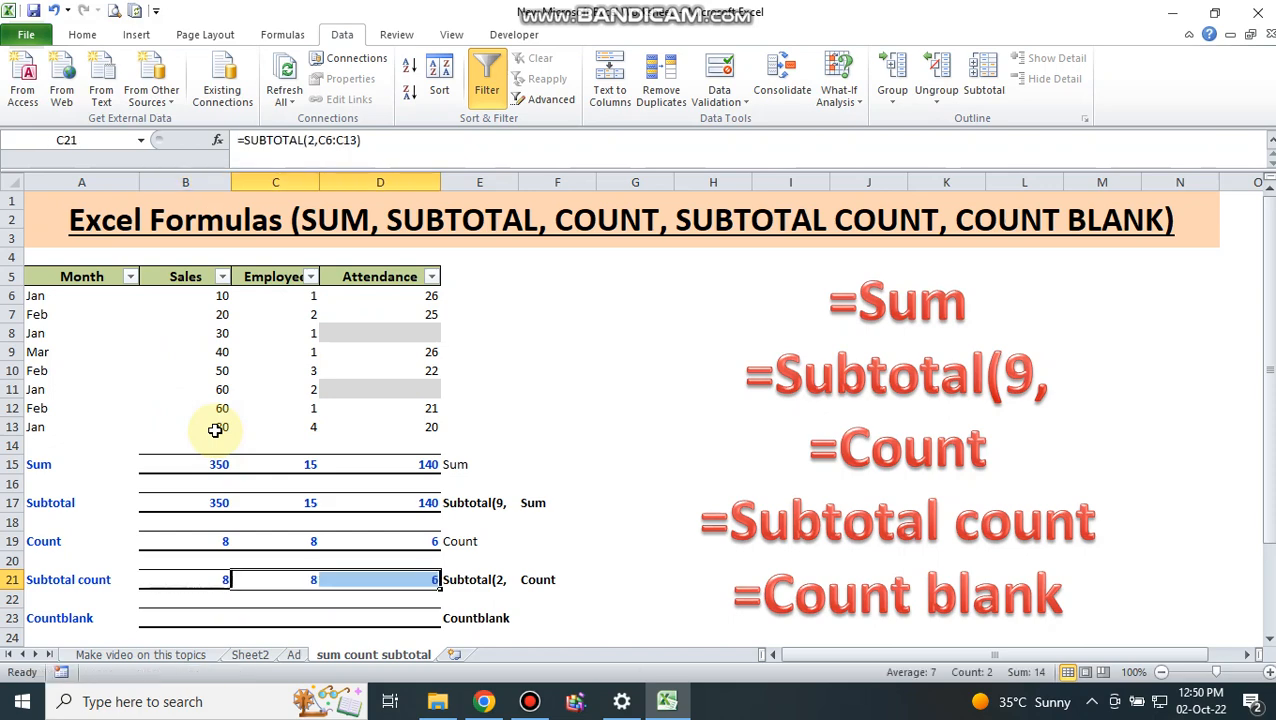
Step: Compare the Subtotal count formula in B21 with the Subtotal sum formula in B17
key("Left")
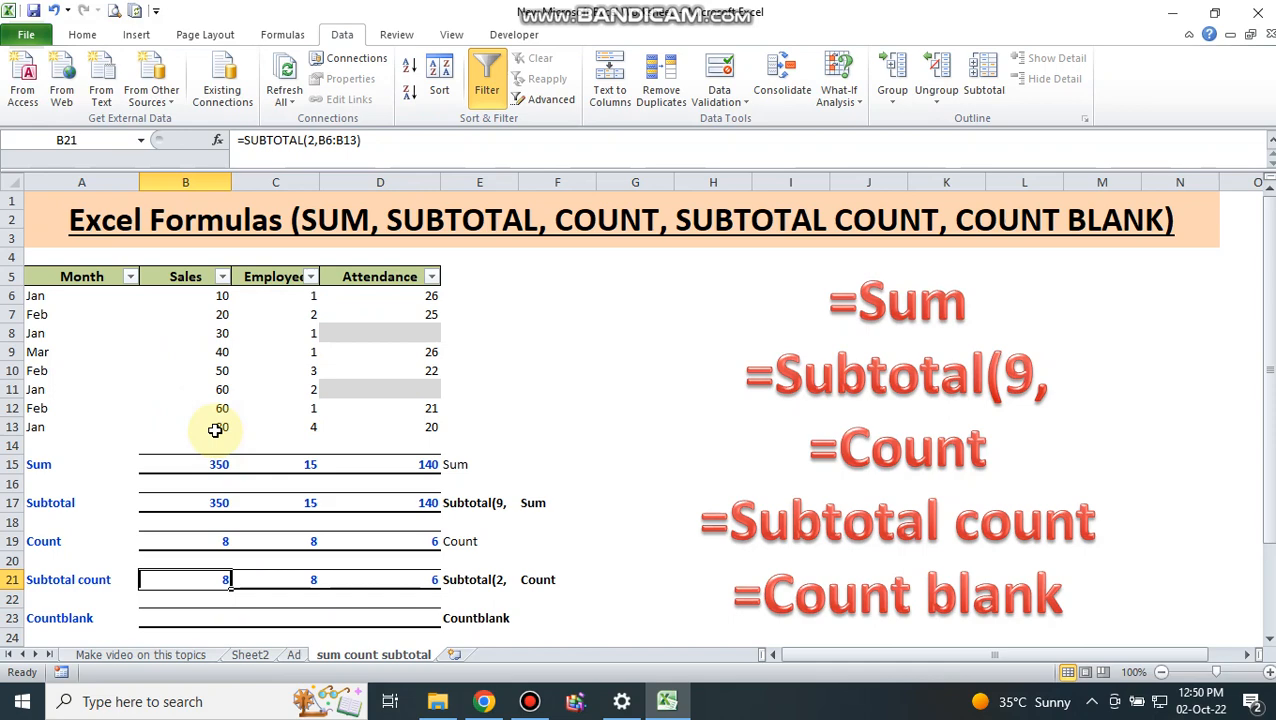
key("Up")
key("Up")
key("Up")
key("Up")
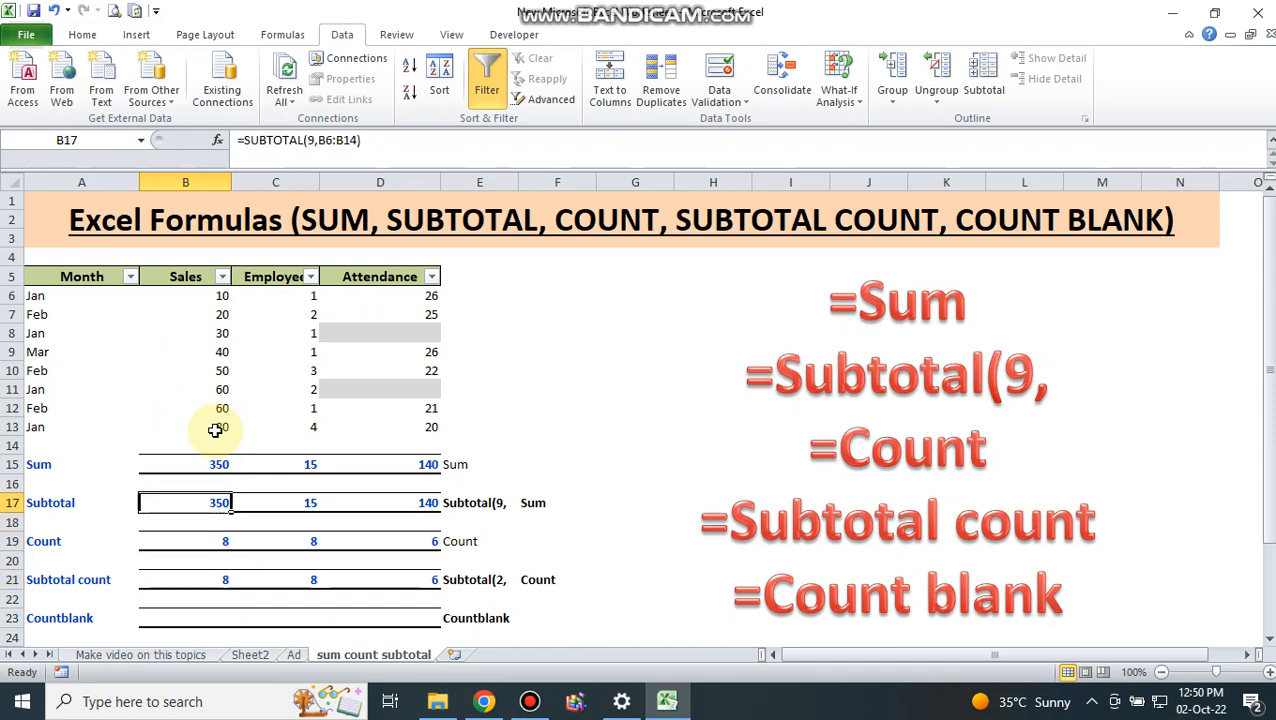
key("Down")
key("Down")
key("Down")
key("Down")
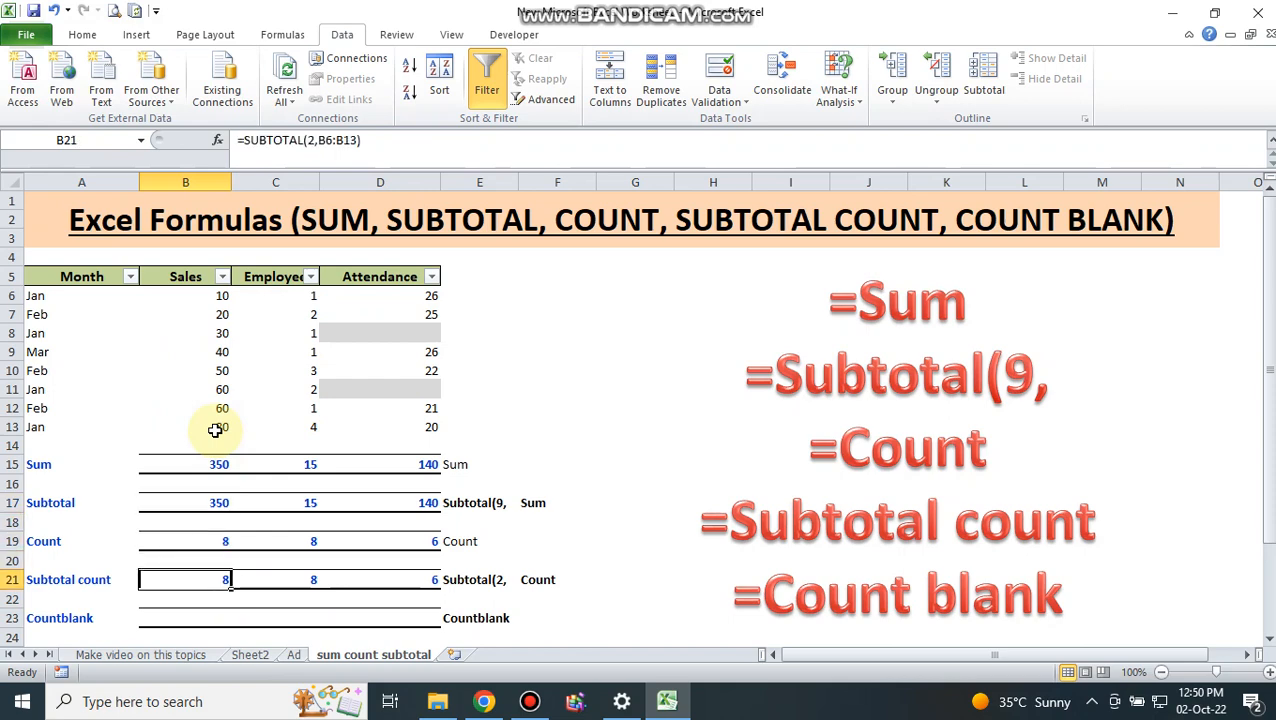
Step: Filter the Month column to Jan and check the Count formula in B19 against the Subtotal count formula in B21
left_click(131, 277)
left_click(58, 449)
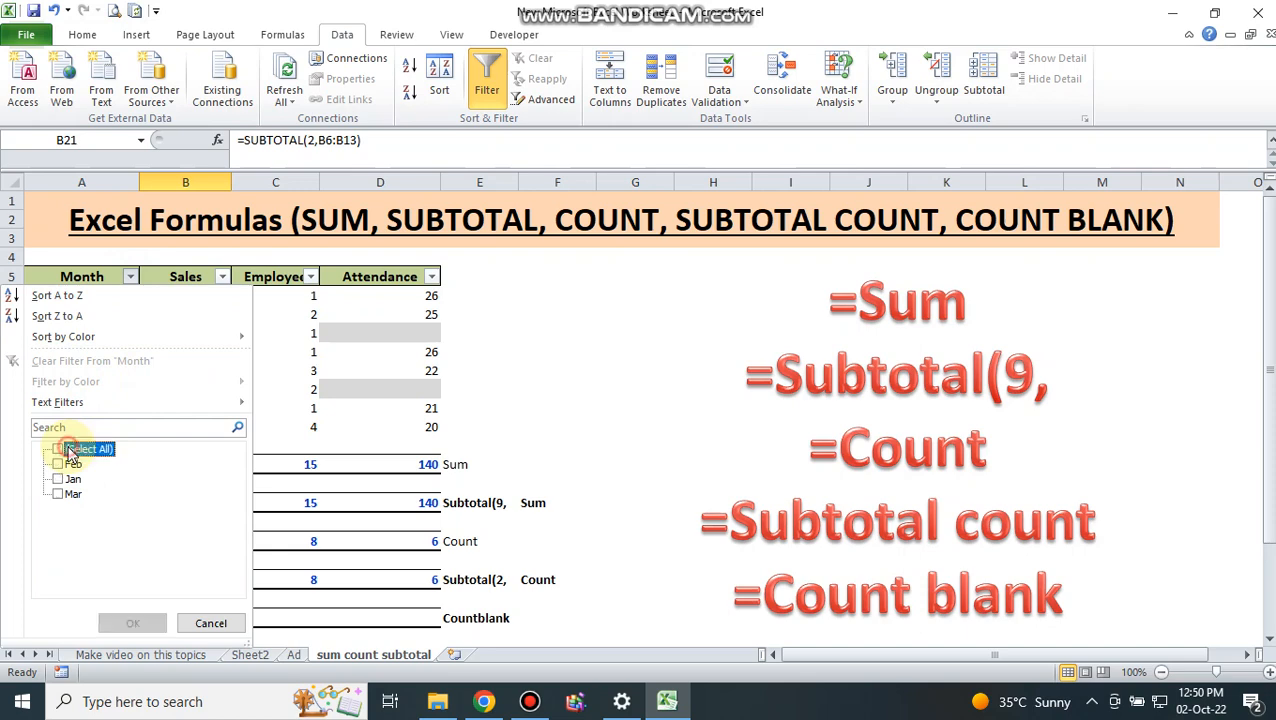
left_click(59, 479)
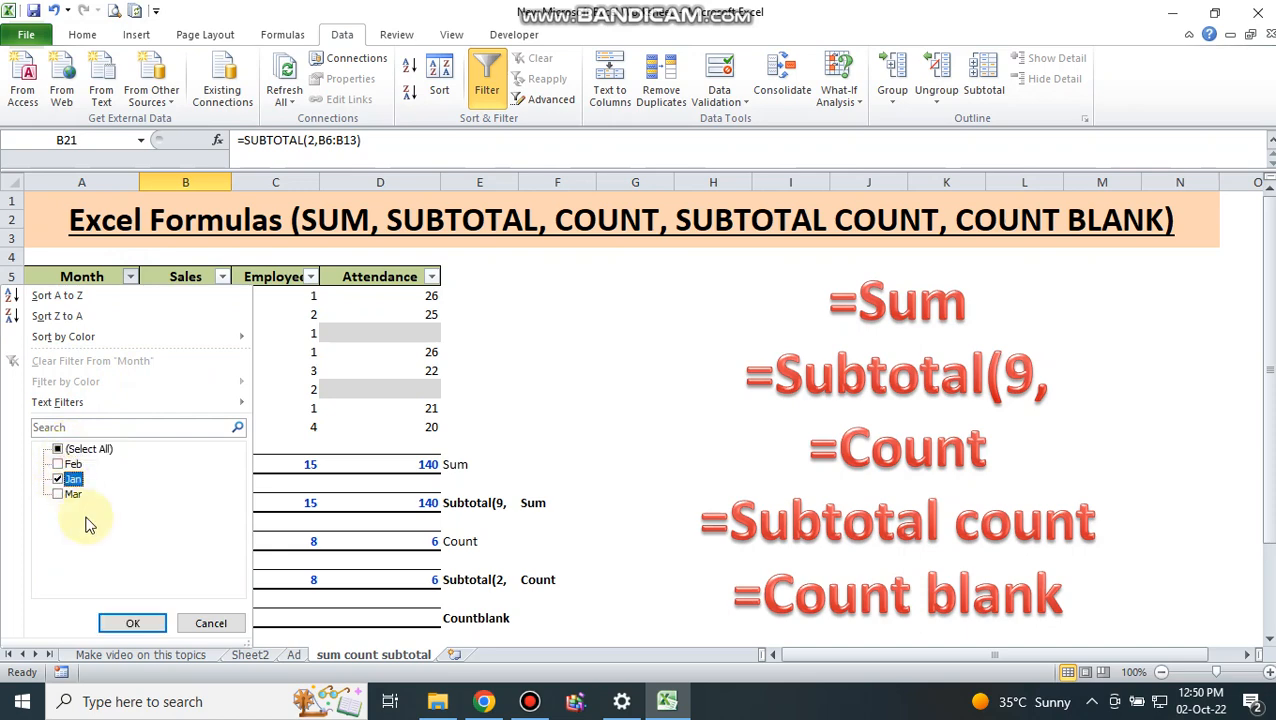
left_click(121, 623)
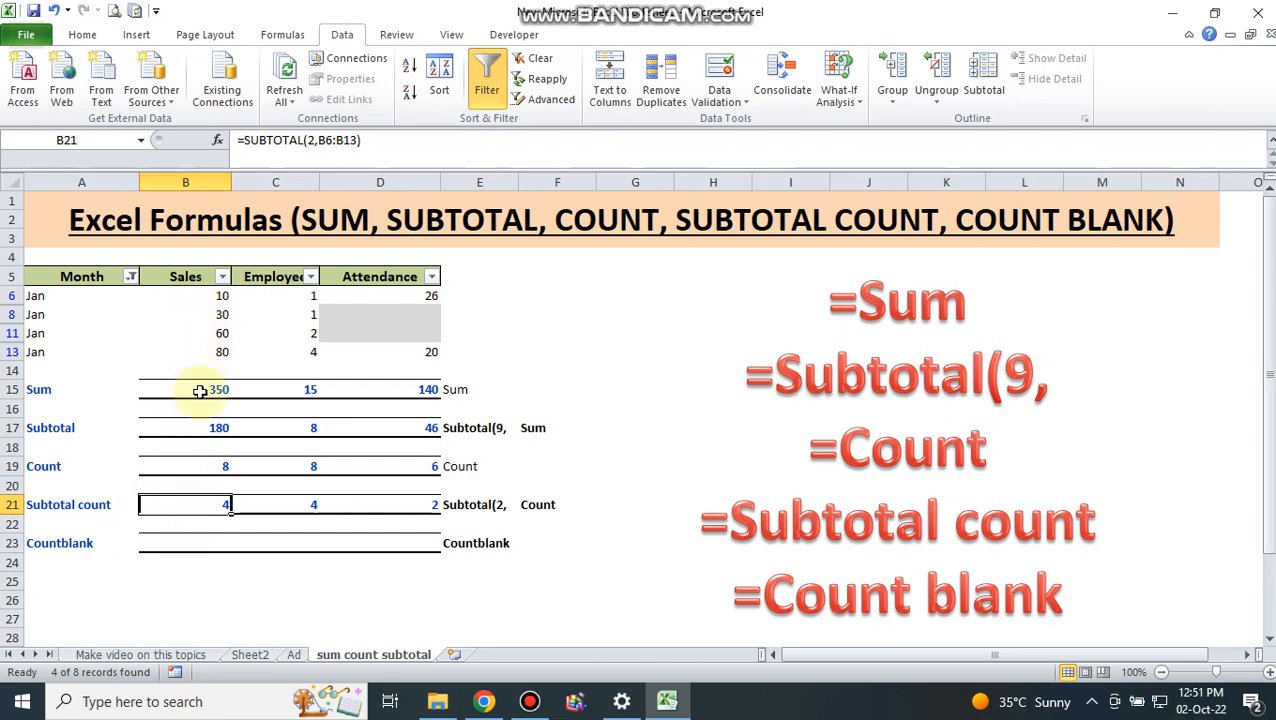
left_click(186, 465)
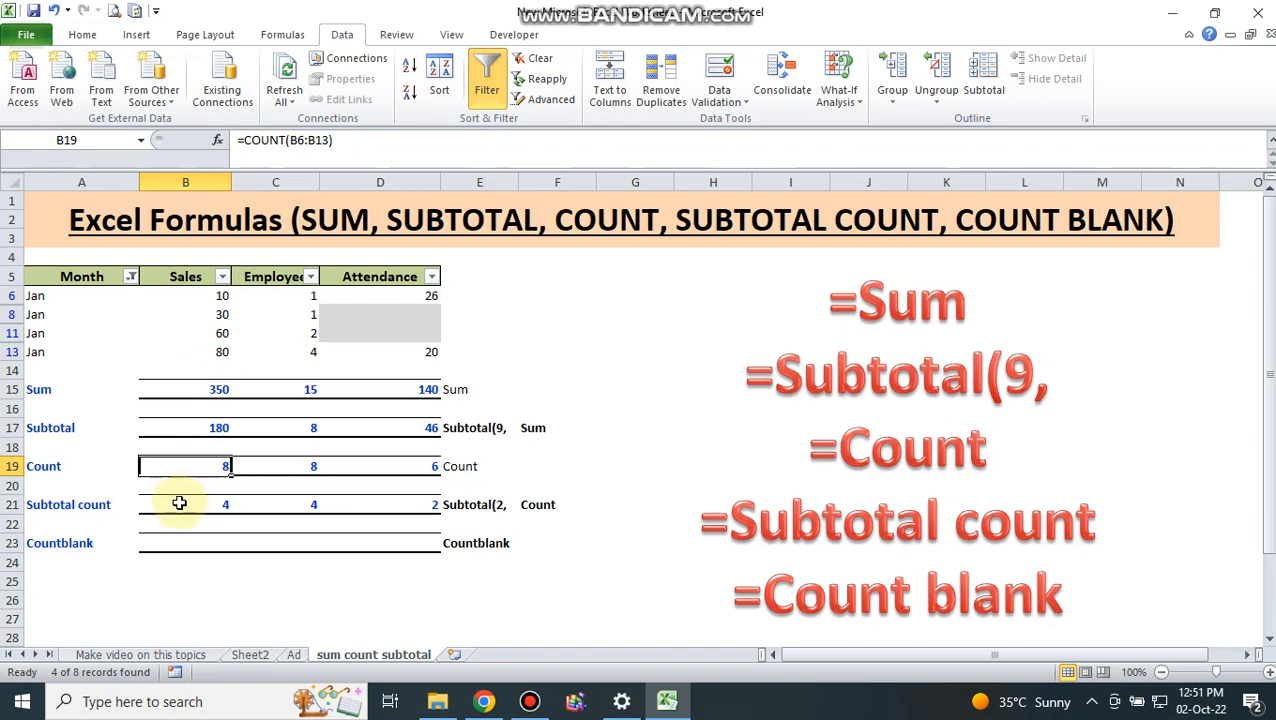
left_click(178, 503)
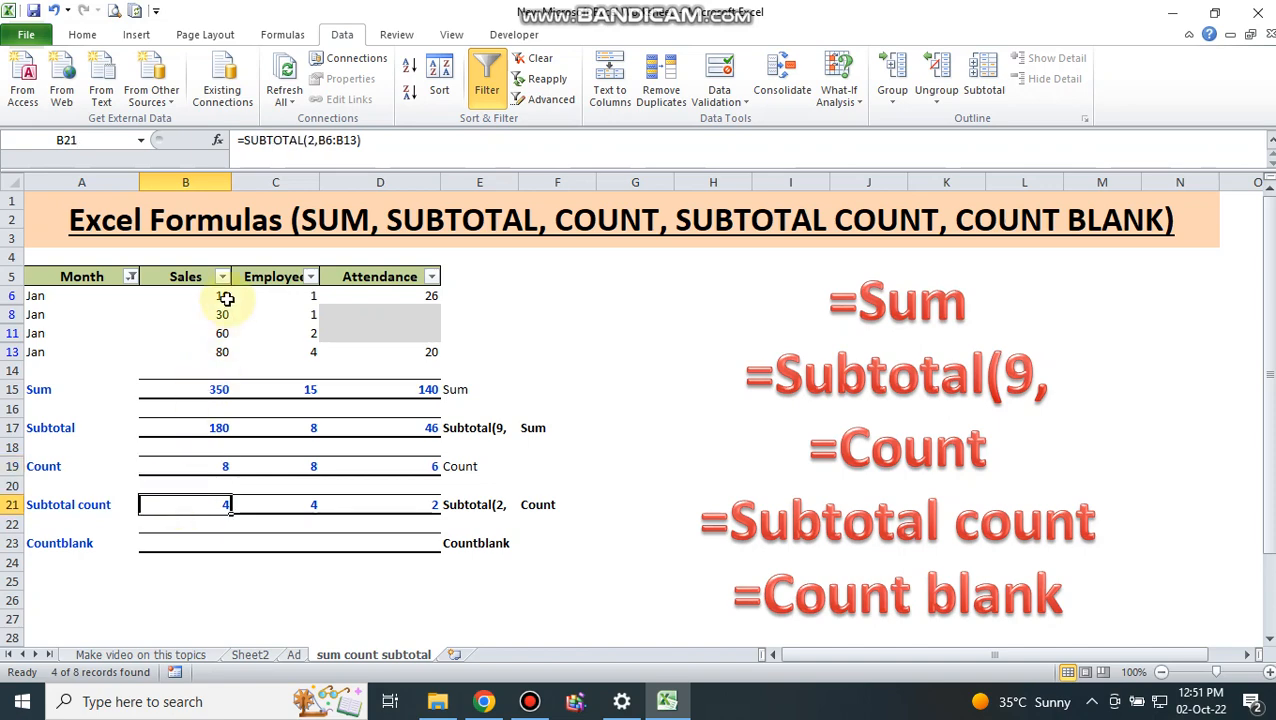
Step: Switch the Month filter to Feb to compare the Count and Subtotal count rows
left_click(131, 277)
left_click(66, 480)
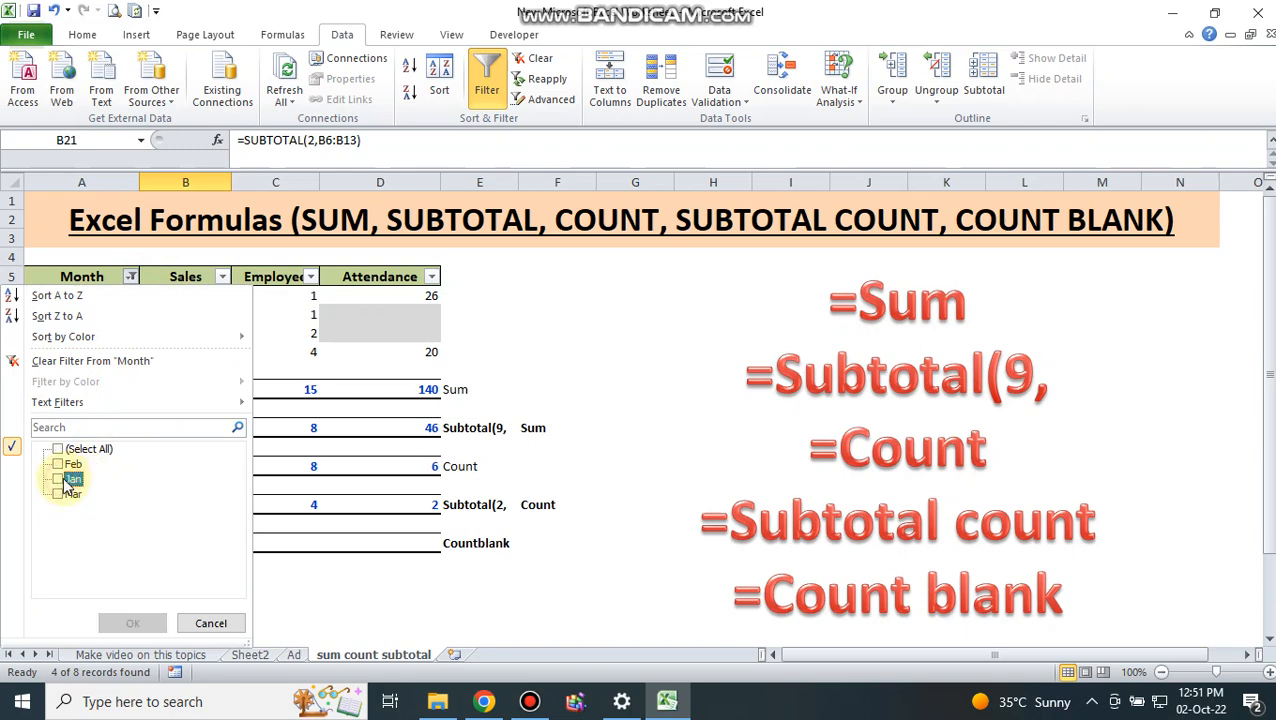
left_click(60, 464)
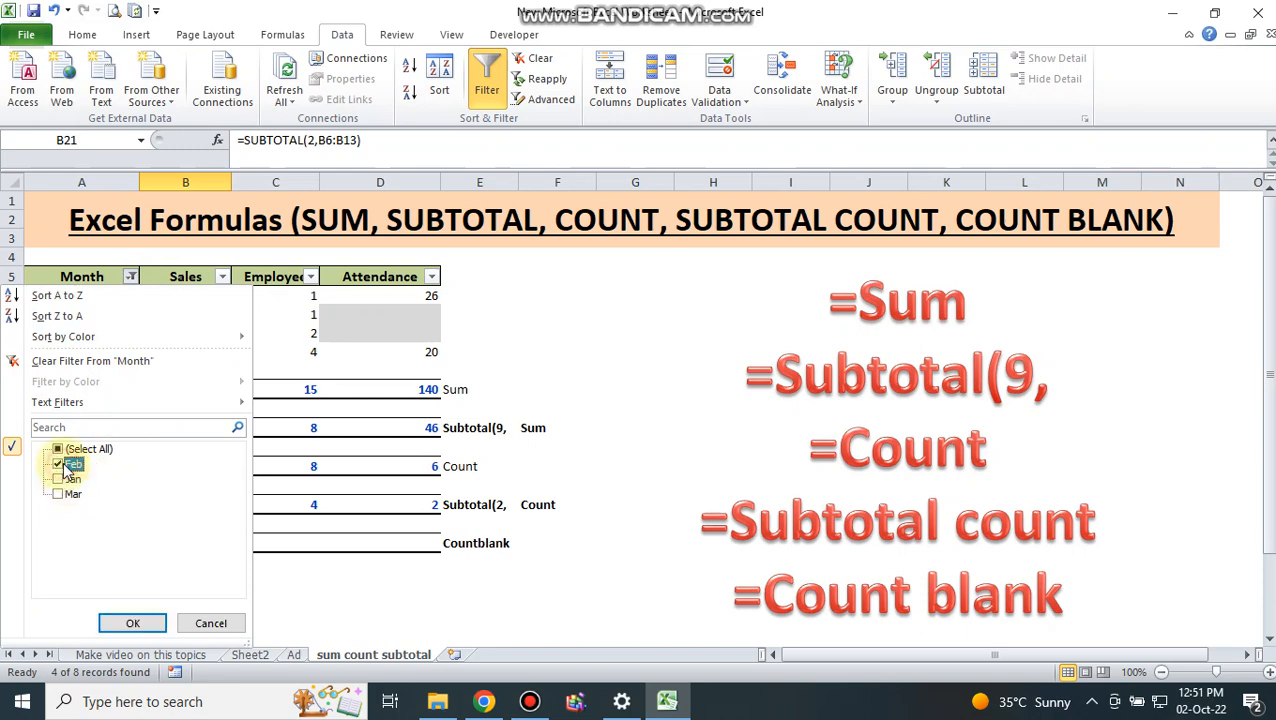
left_click(128, 623)
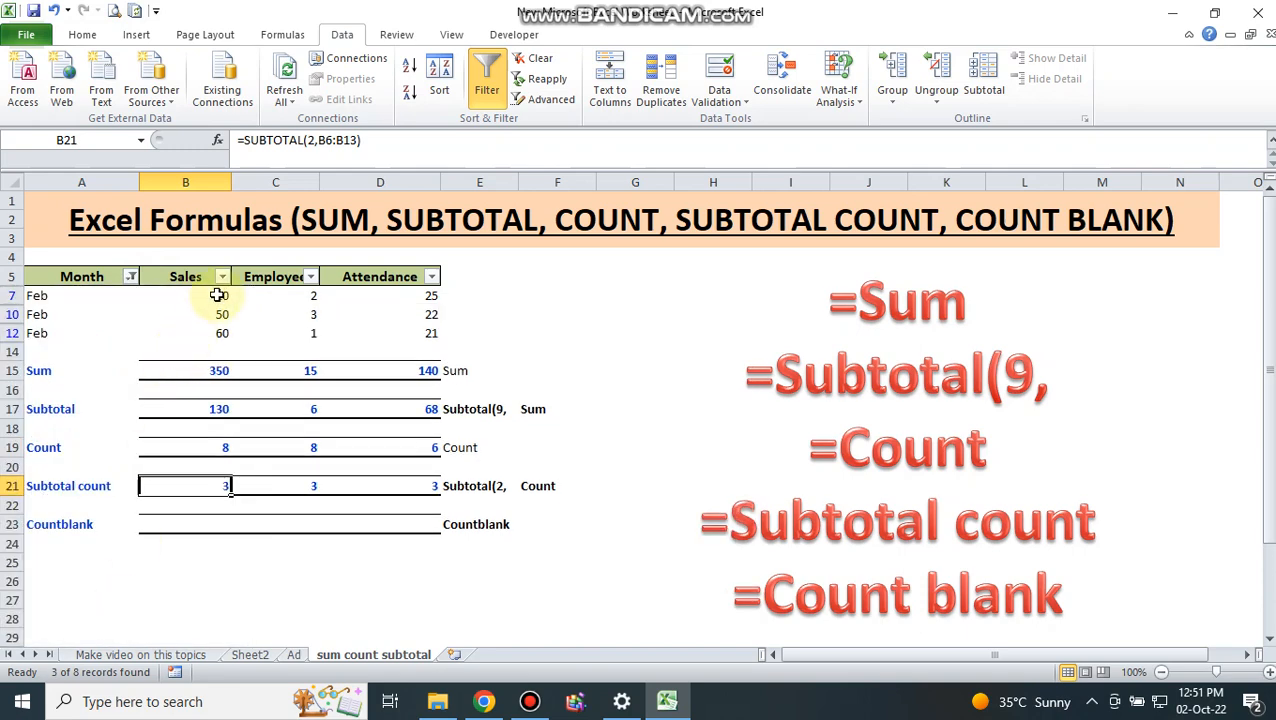
Step: Clear the Month filter and examine the blank Attendance cells D8 and D11
left_click(201, 522)
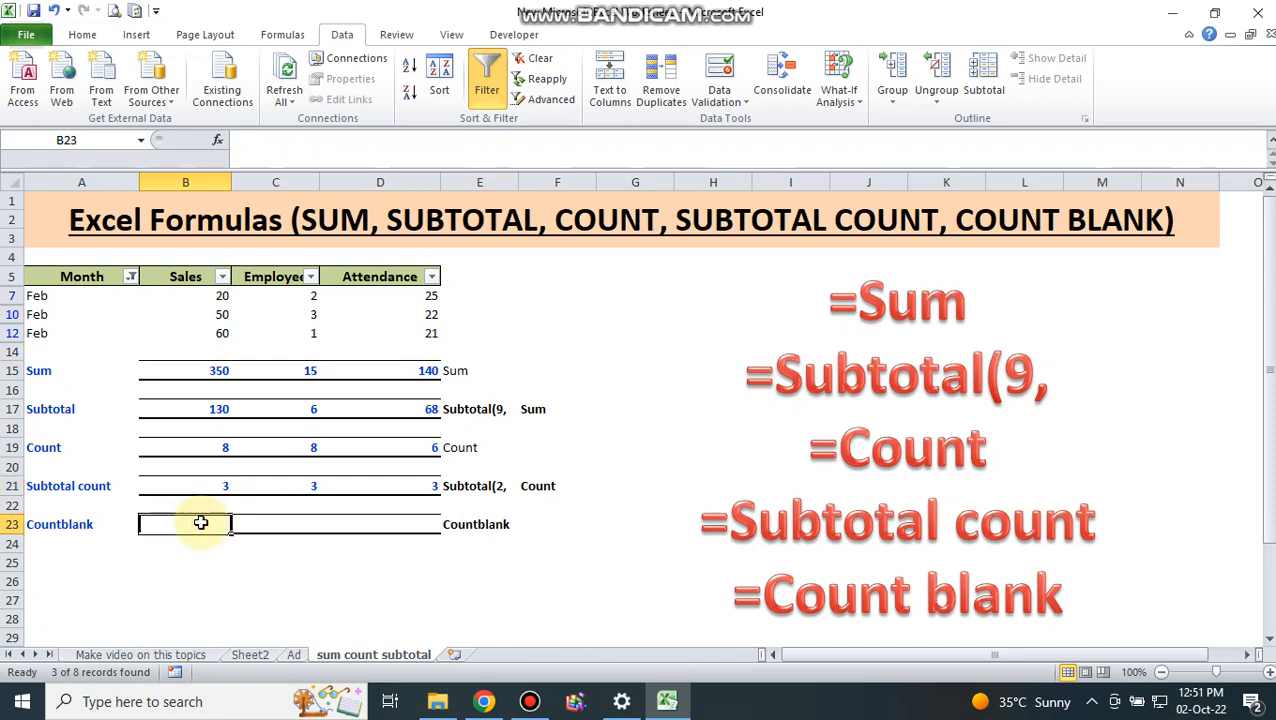
left_click(540, 57)
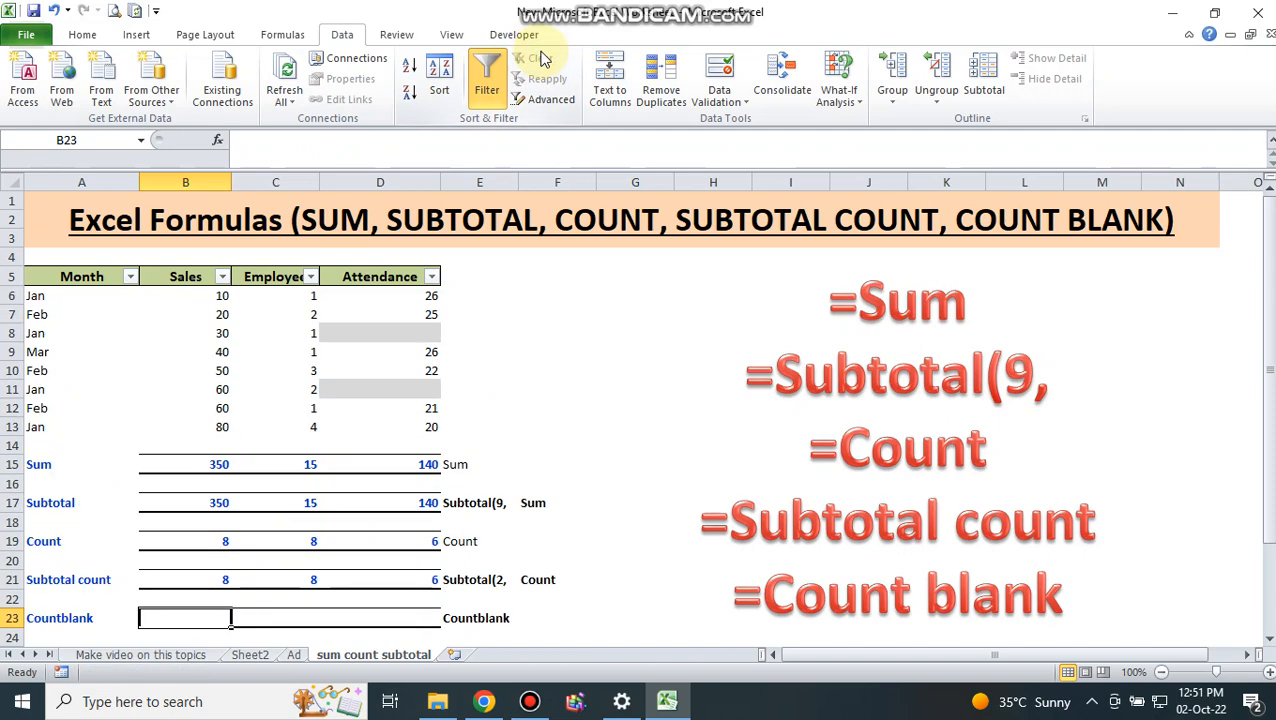
left_click(394, 335)
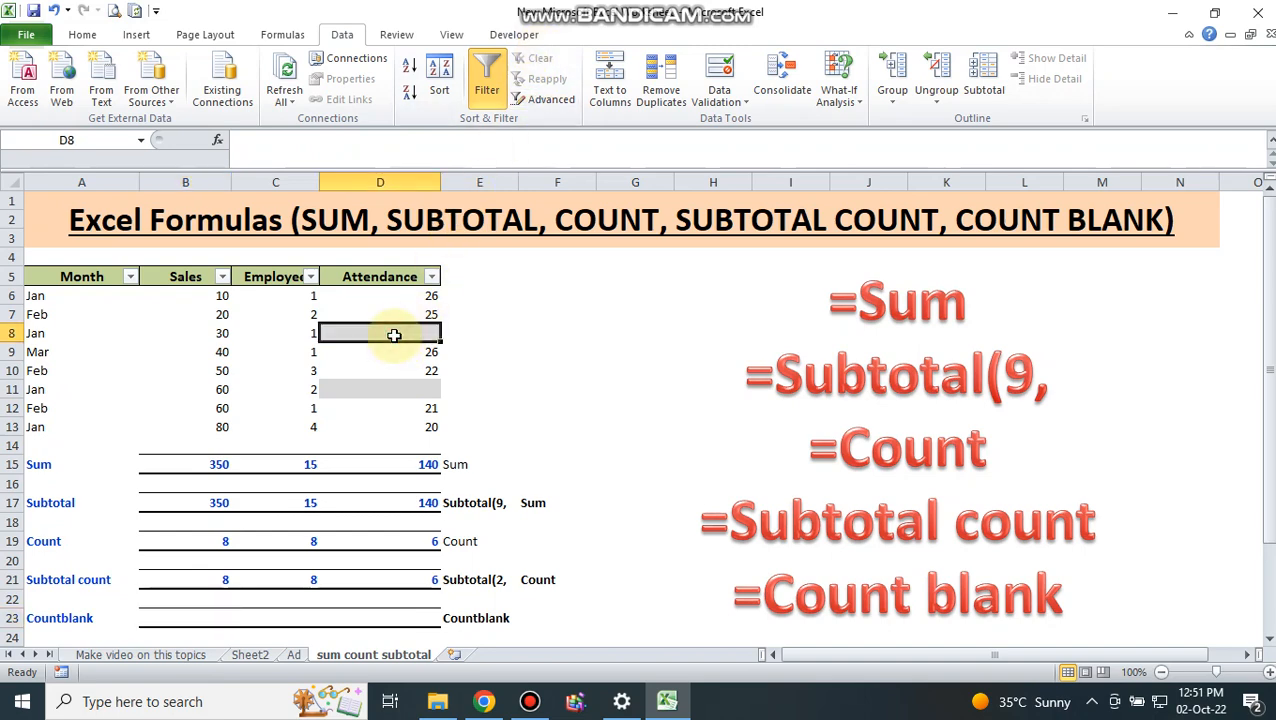
left_click(381, 389)
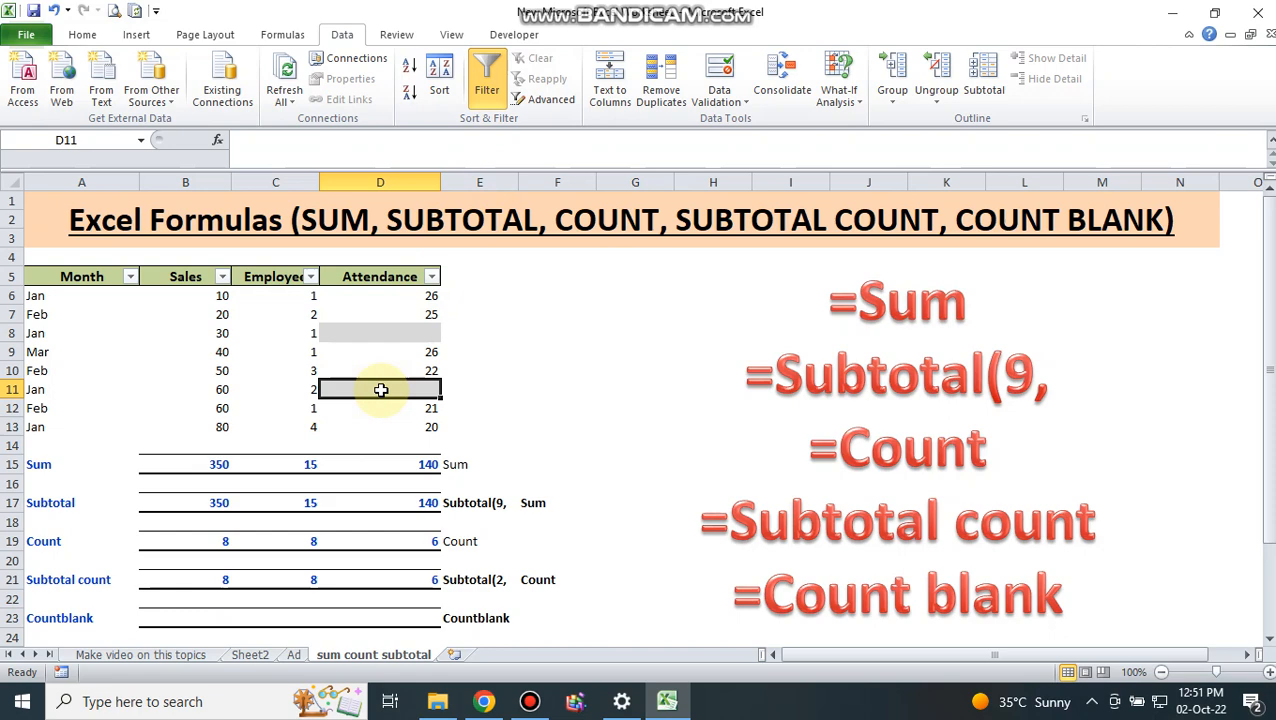
Step: Enter a COUNTBLANK formula over the Sales range B6:B13 in cell B23 of the Countblank row
left_click(191, 617)
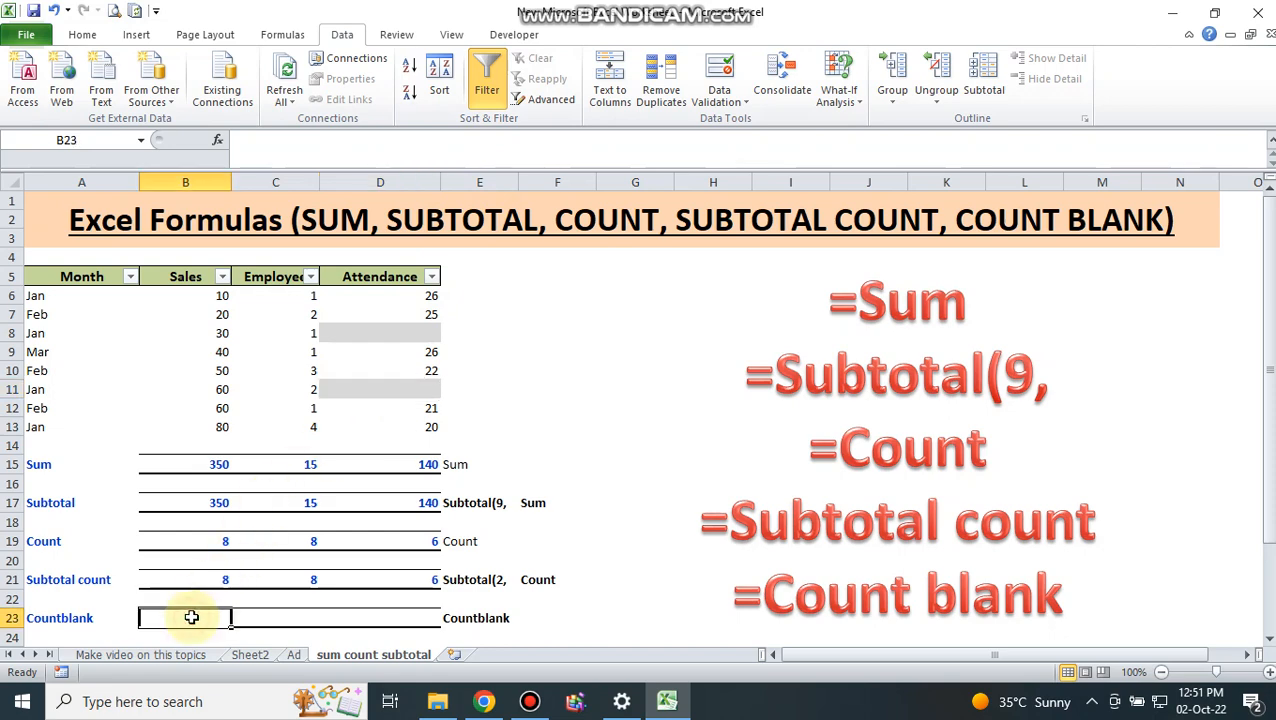
type("=count")
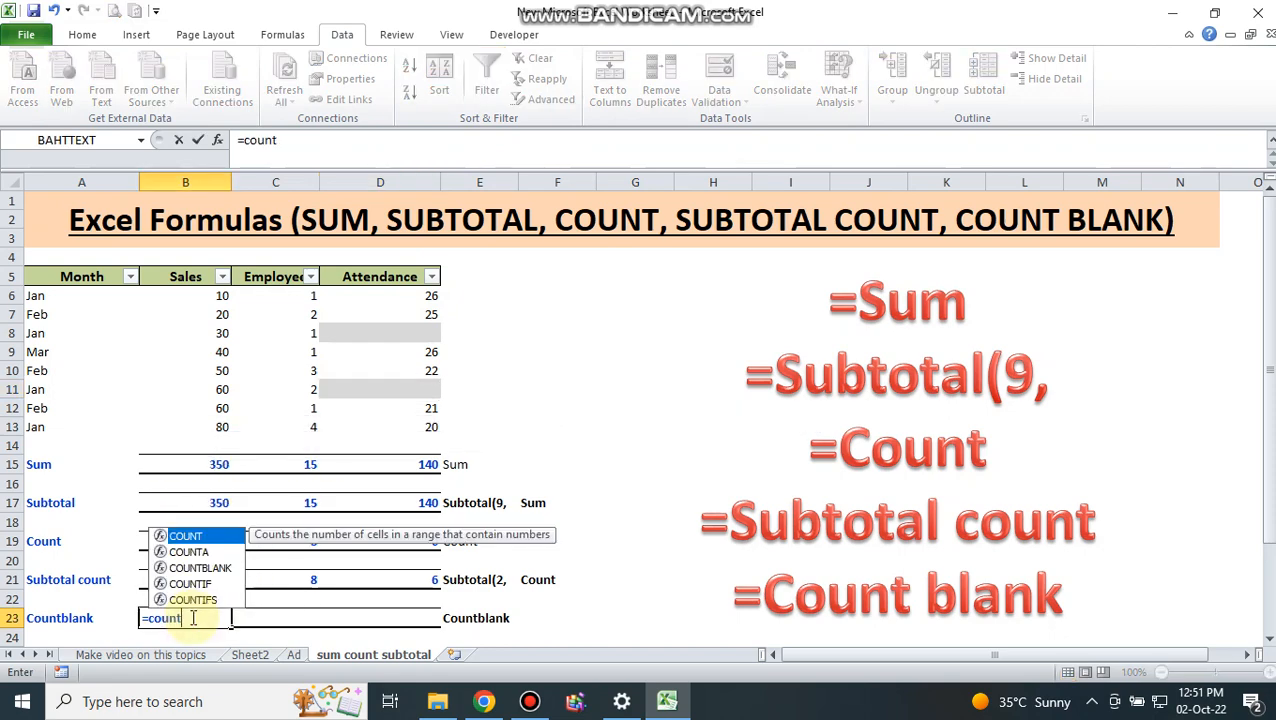
type("(blac")
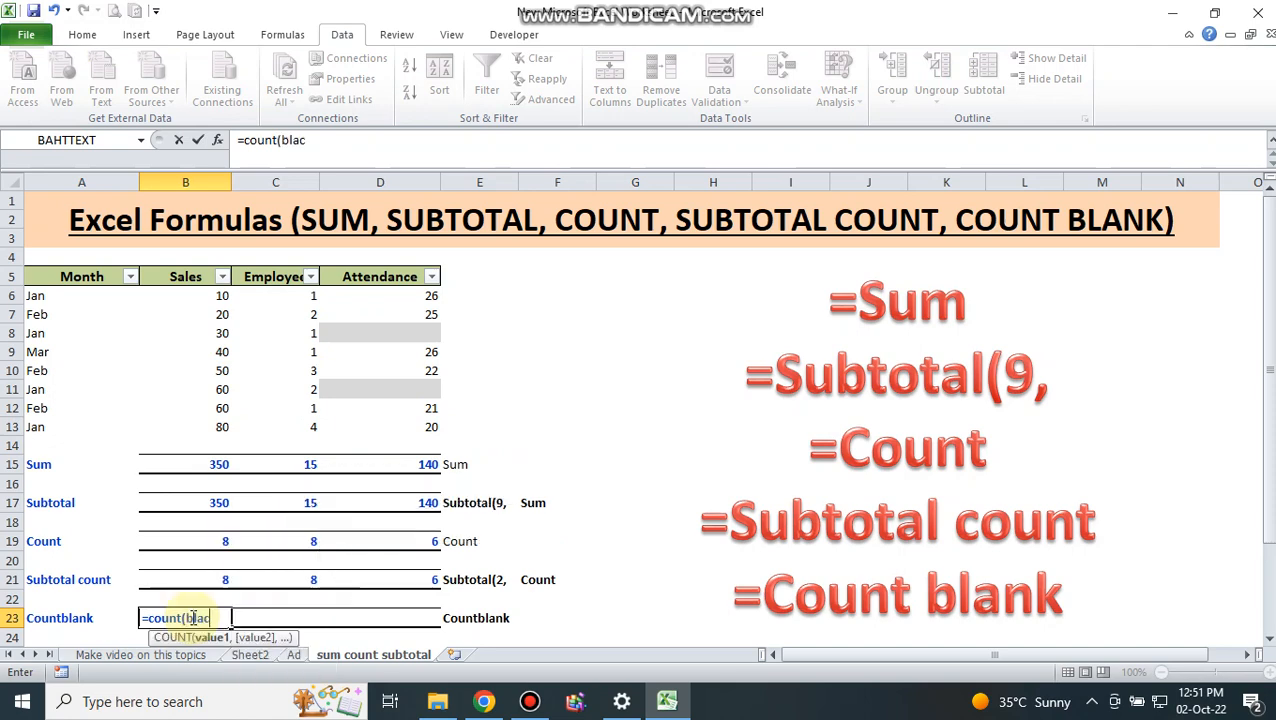
type("nk")
key("BackSpace")
key("BackSpace")
key("BackSpace")
key("BackSpace")
key("BackSpace")
key("BackSpace")
key("BackSpace")
type("bl")
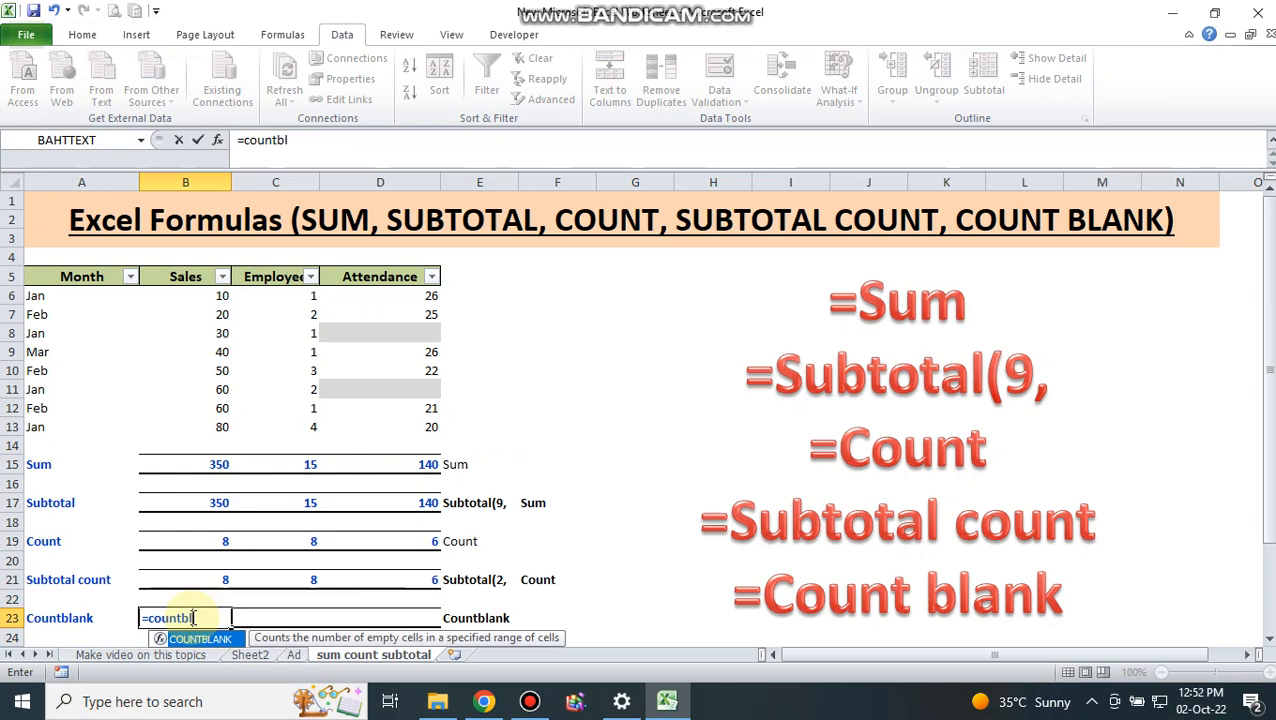
type("ank(")
key("Up")
key("Up")
key("Up")
key("Up")
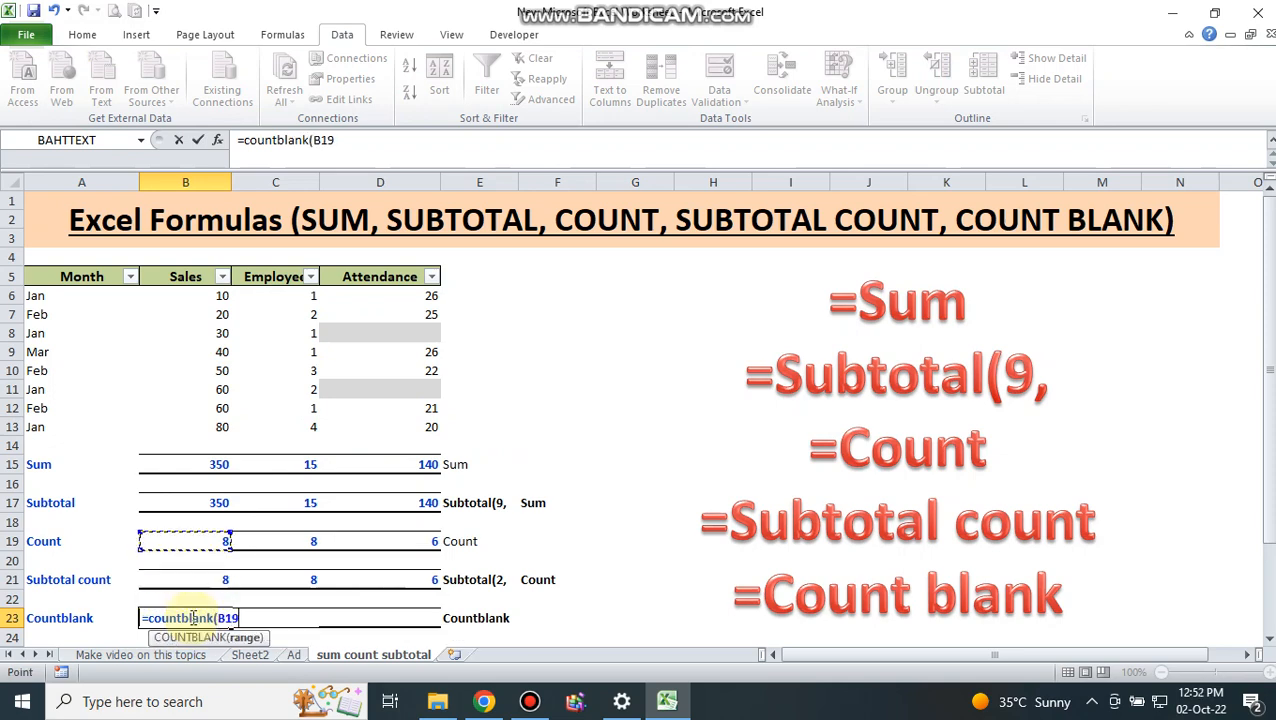
key("Up")
key("Up")
key("Up")
key("Up")
key("Up")
key("Up")
key("F8")
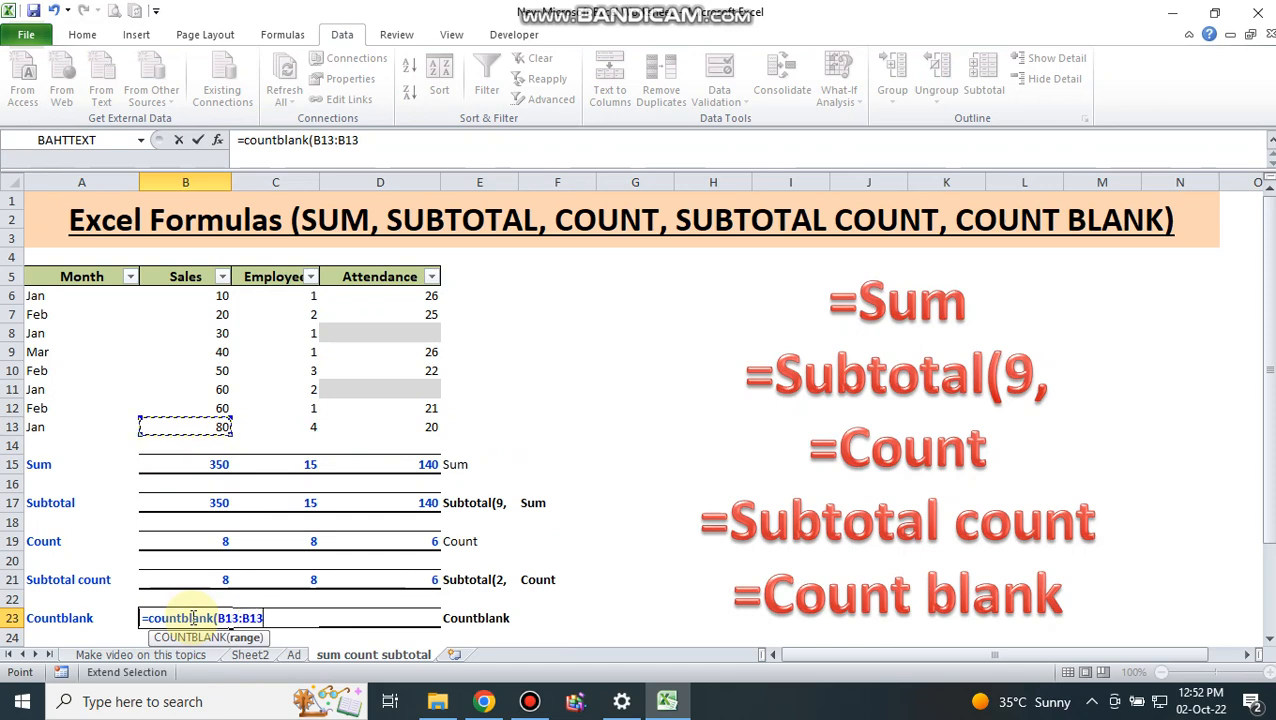
key("Up")
key("Up")
key("Up")
key("Up")
key("Up")
key("Up")
key("Up")
key("Return")
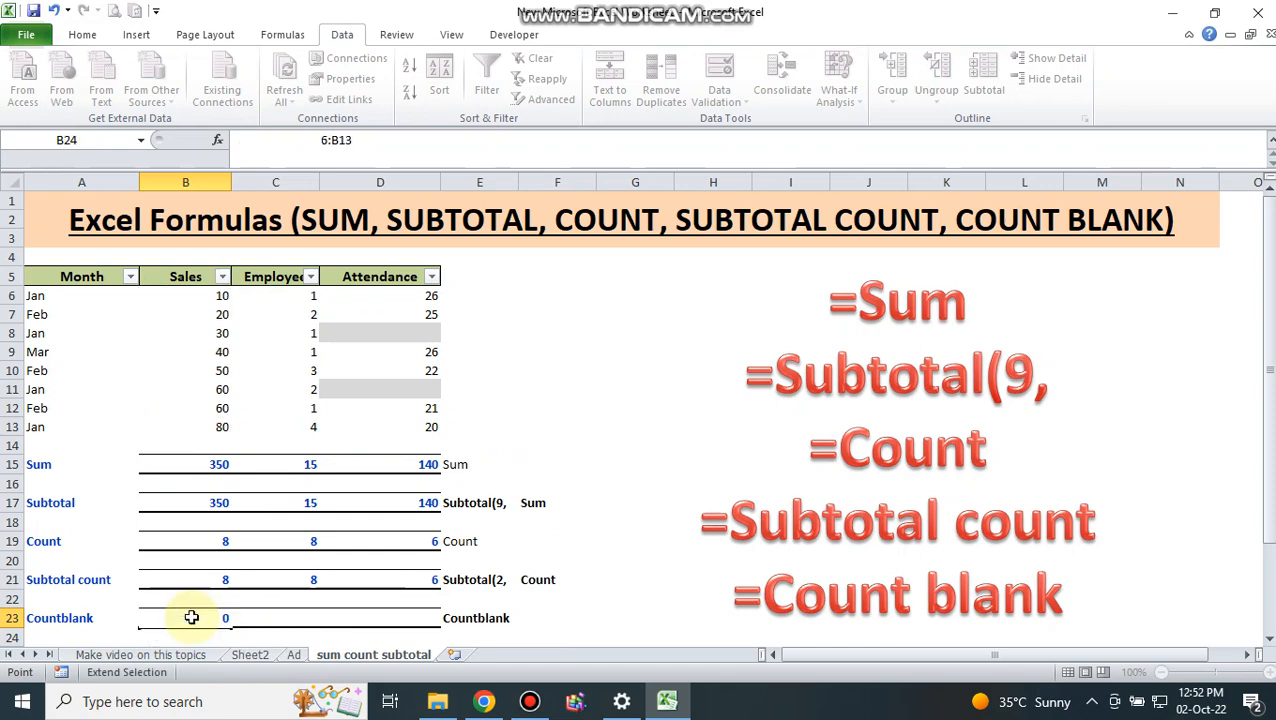
Step: Copy the COUNTBLANK formula from B23 into C23:D23 for the Employee and Attendance columns
left_click(191, 617)
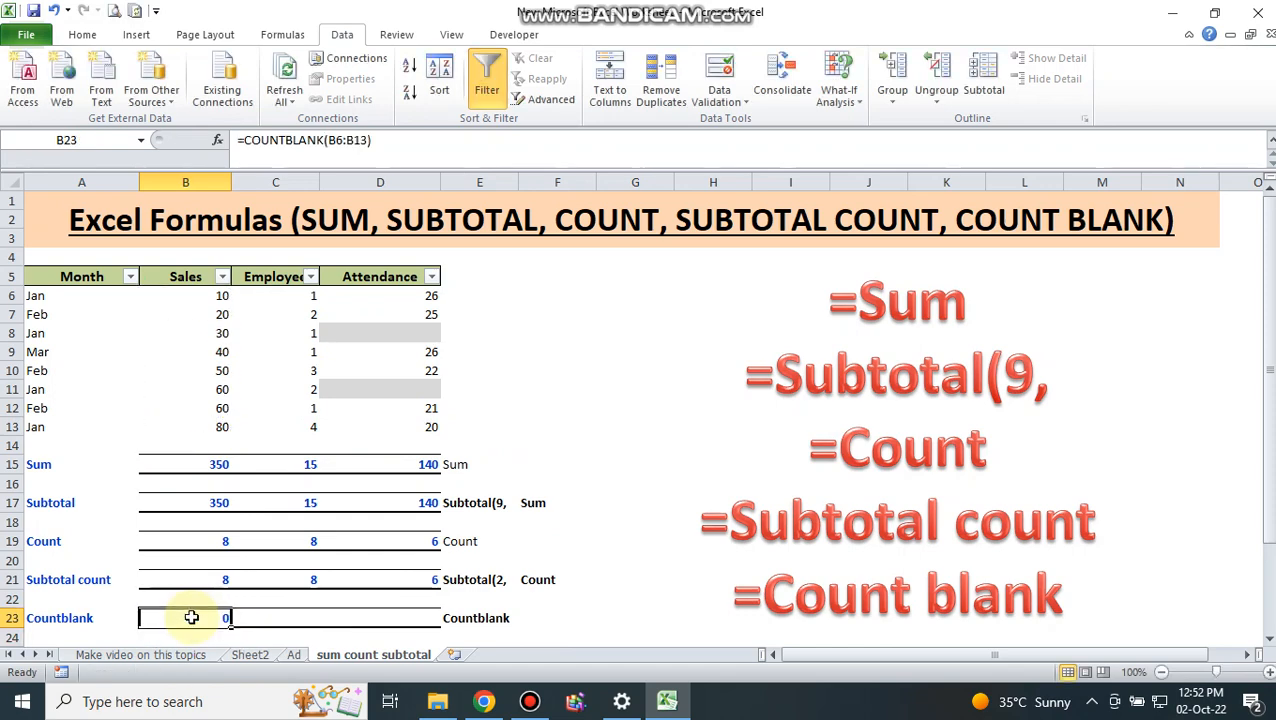
key("ctrl+c")
key("Right")
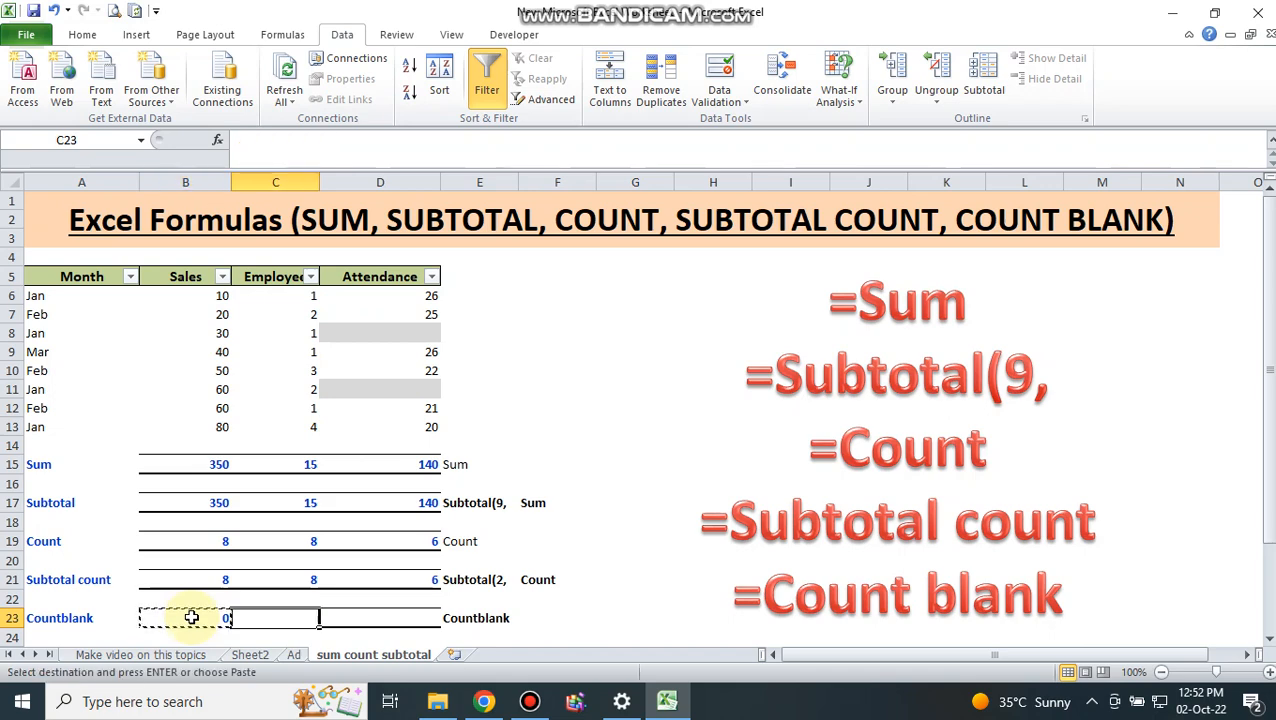
key("shift+Right")
key("ctrl+v")
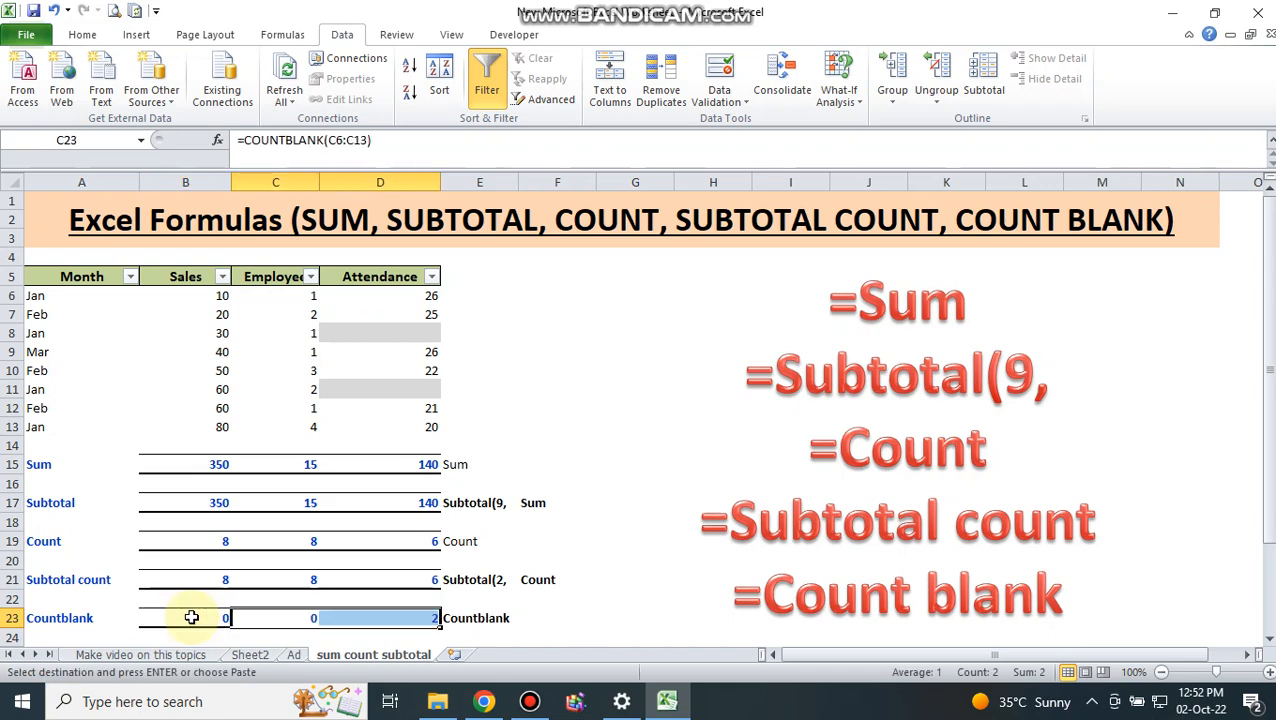
key("Escape")
Step: Check the COUNTBLANK formulas in B23, C23 and D23 against the blank Attendance cells D8 and D11
left_click(191, 617)
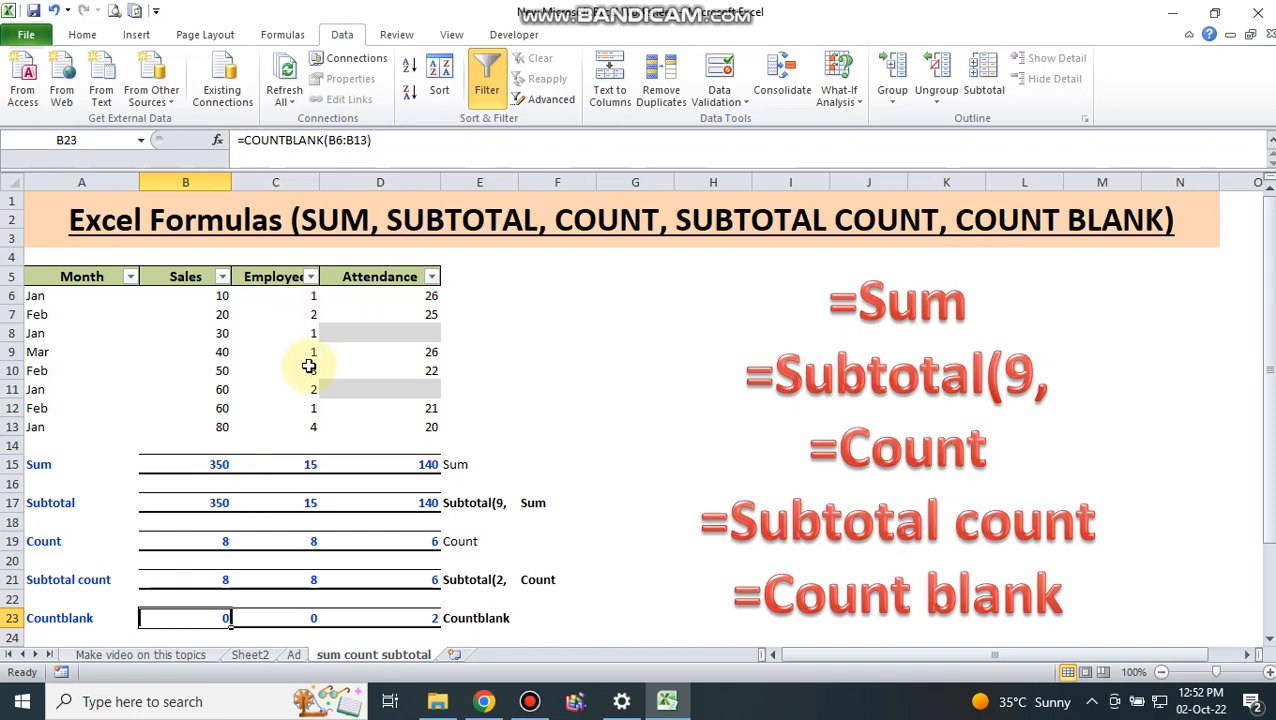
left_click(279, 618)
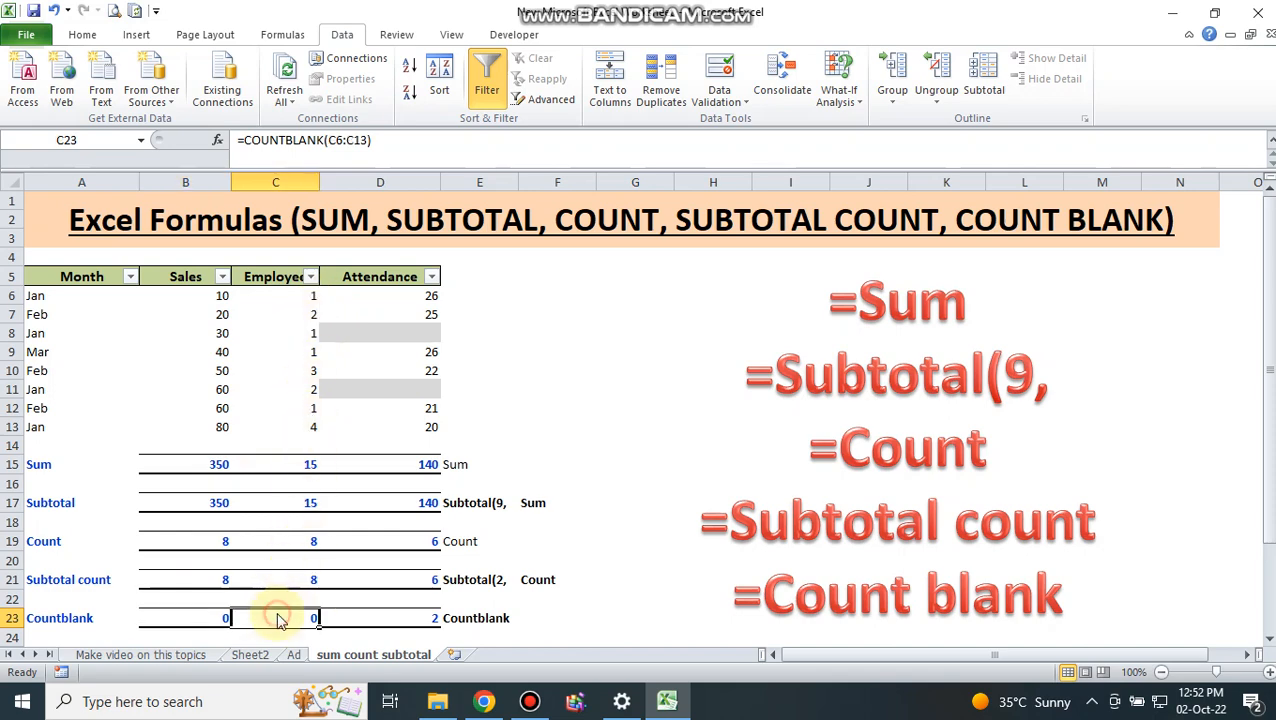
left_click(384, 332)
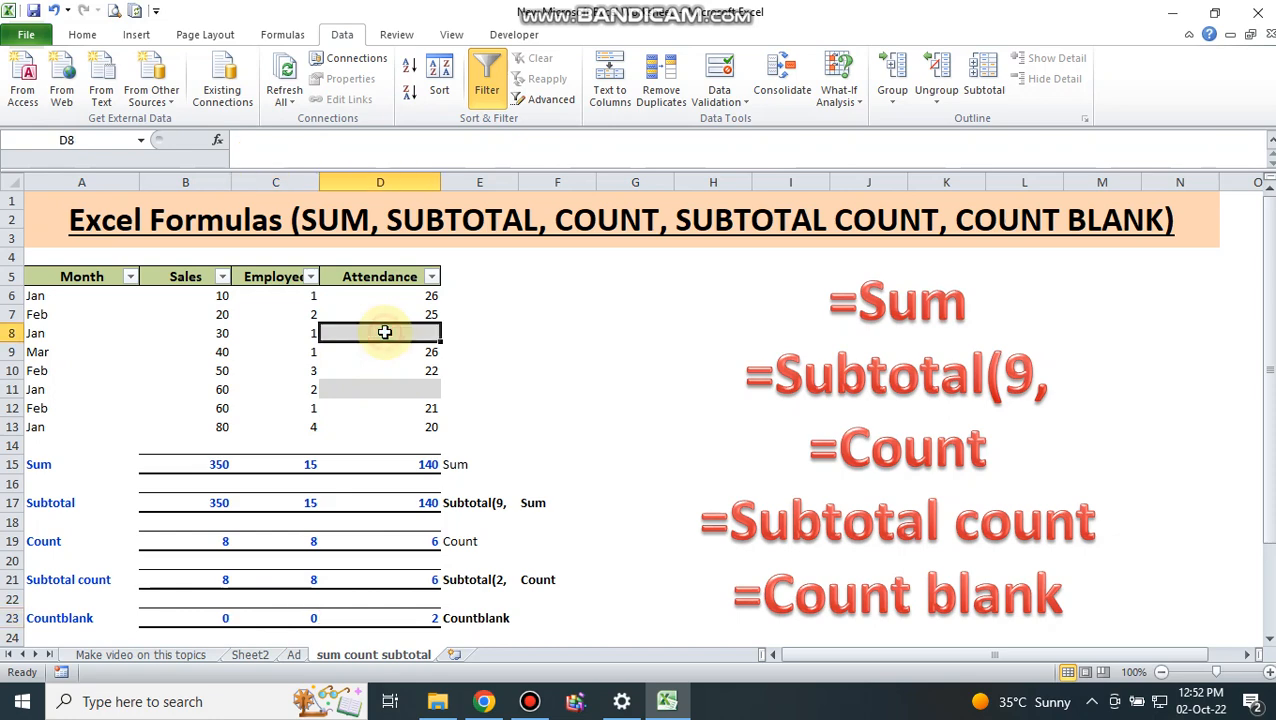
left_click(380, 388)
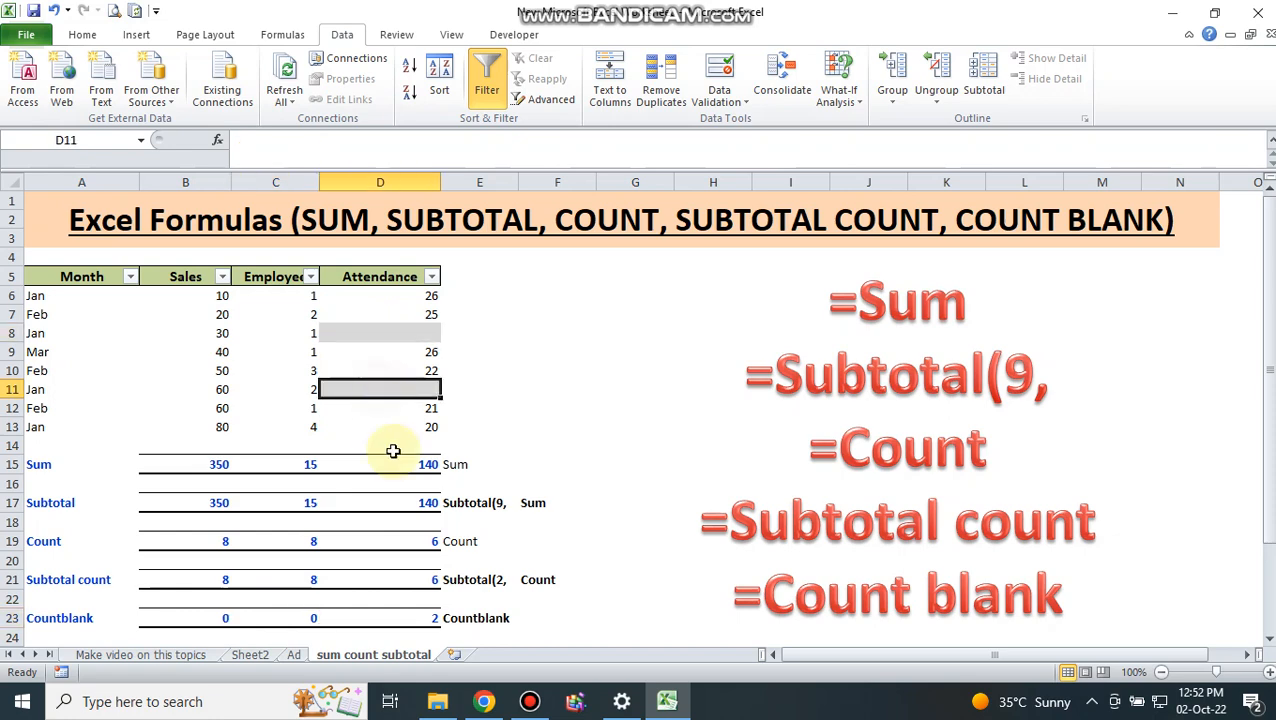
left_click(402, 617)
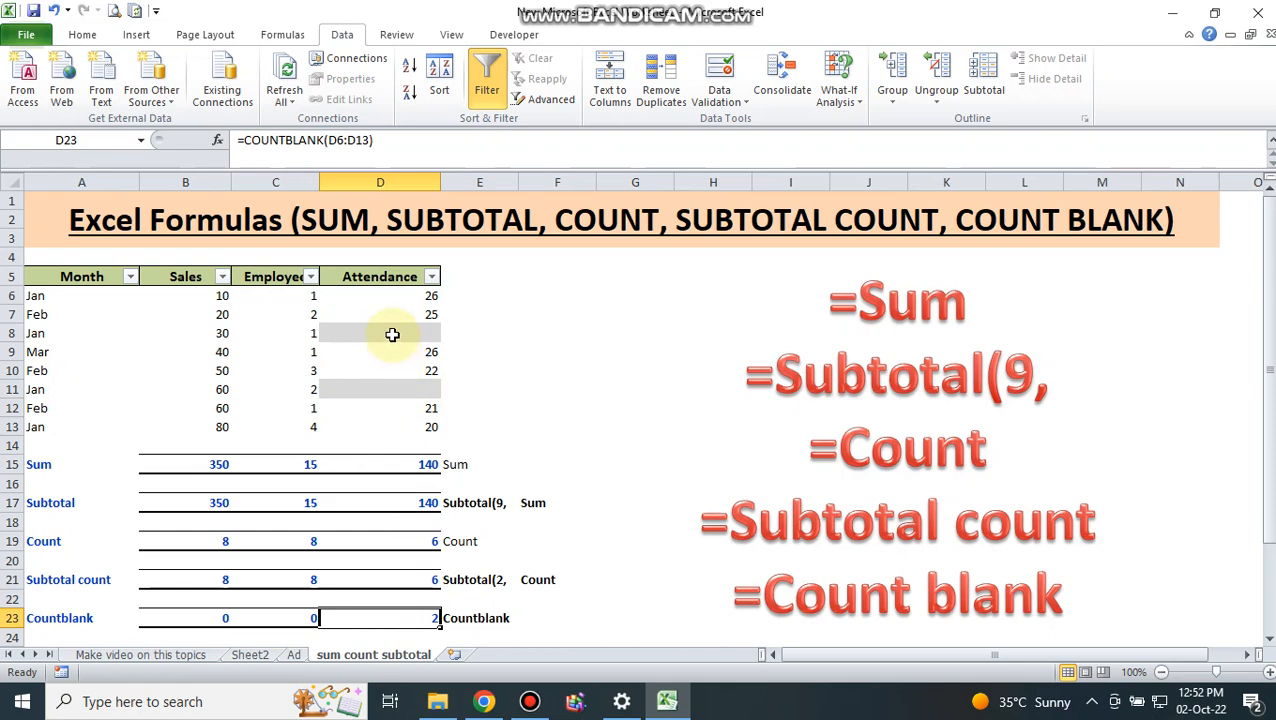